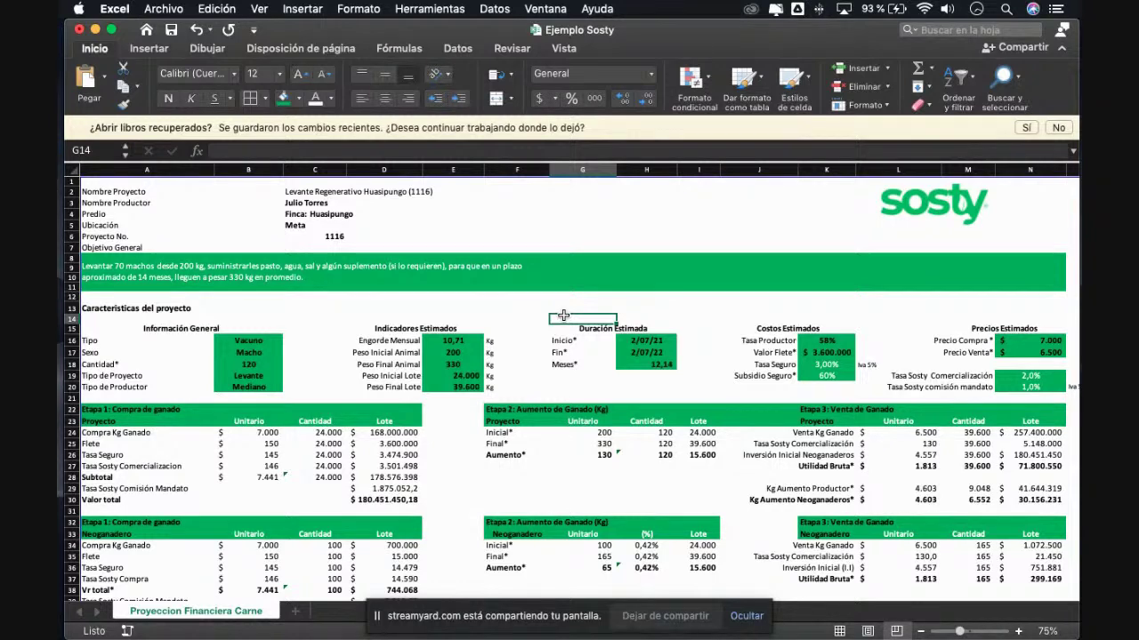
# Examine the estimated months formula in H18 and the project's Etapa 2 weight-gain figures per animal and per lot
pyautogui.click(658, 365)
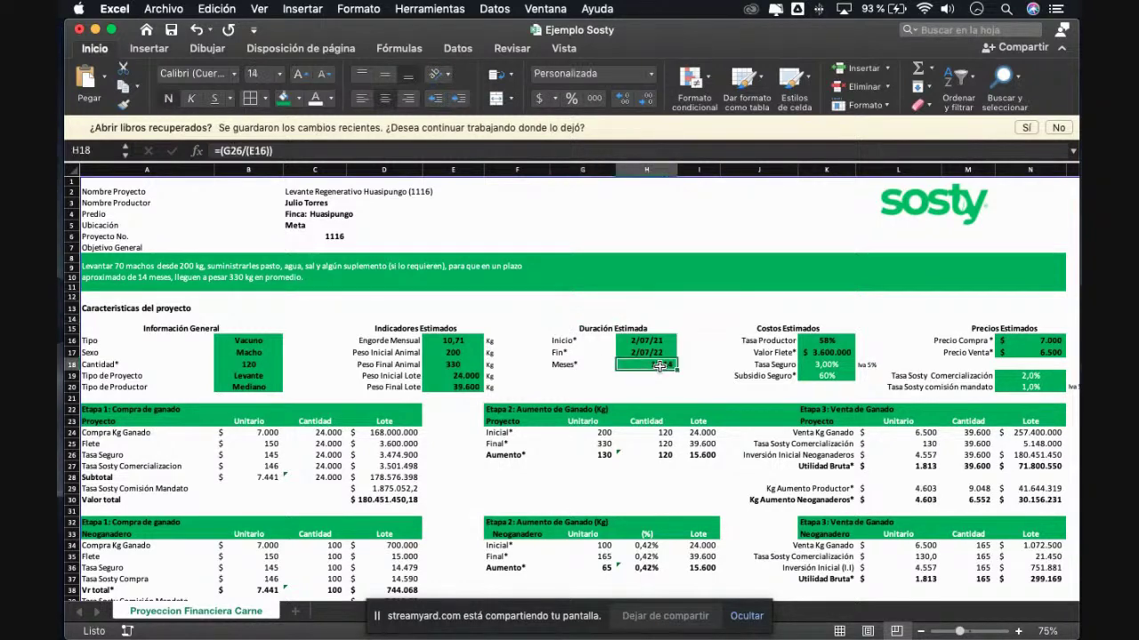
pyautogui.click(598, 454)
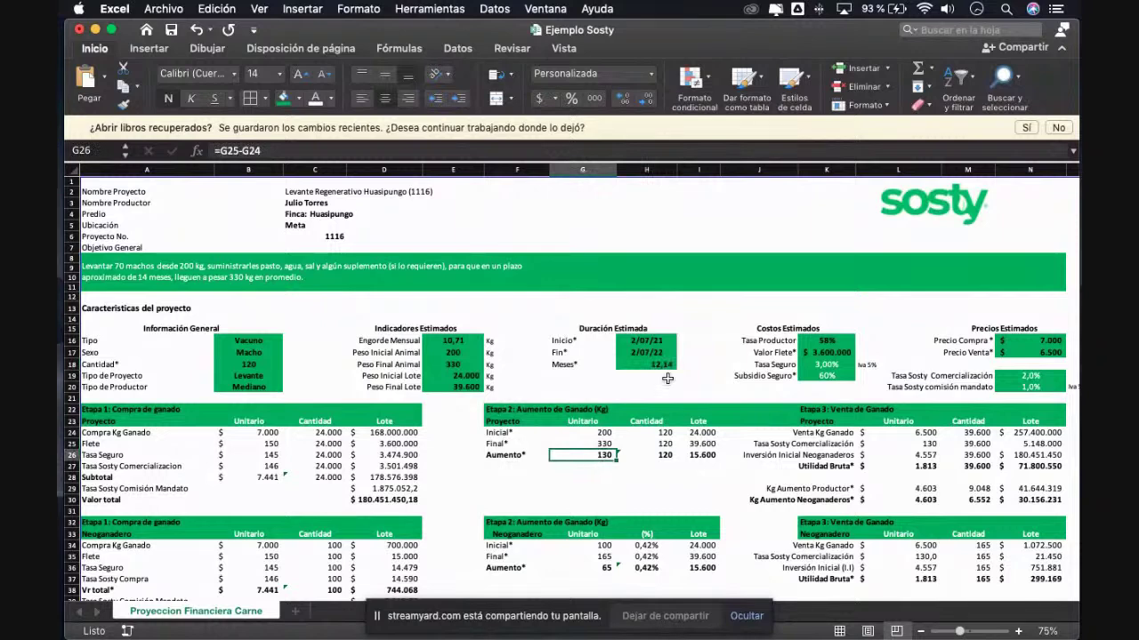
pyautogui.click(708, 440)
pyautogui.press('Left')
pyautogui.press('Left')
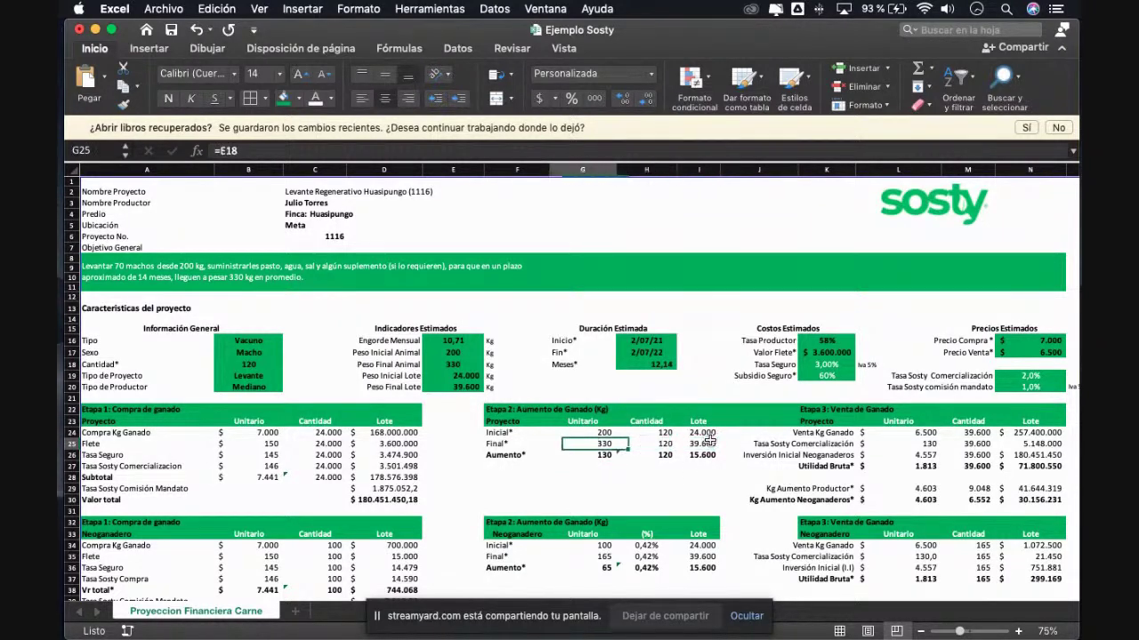
pyautogui.press('Right')
pyautogui.press('Right')
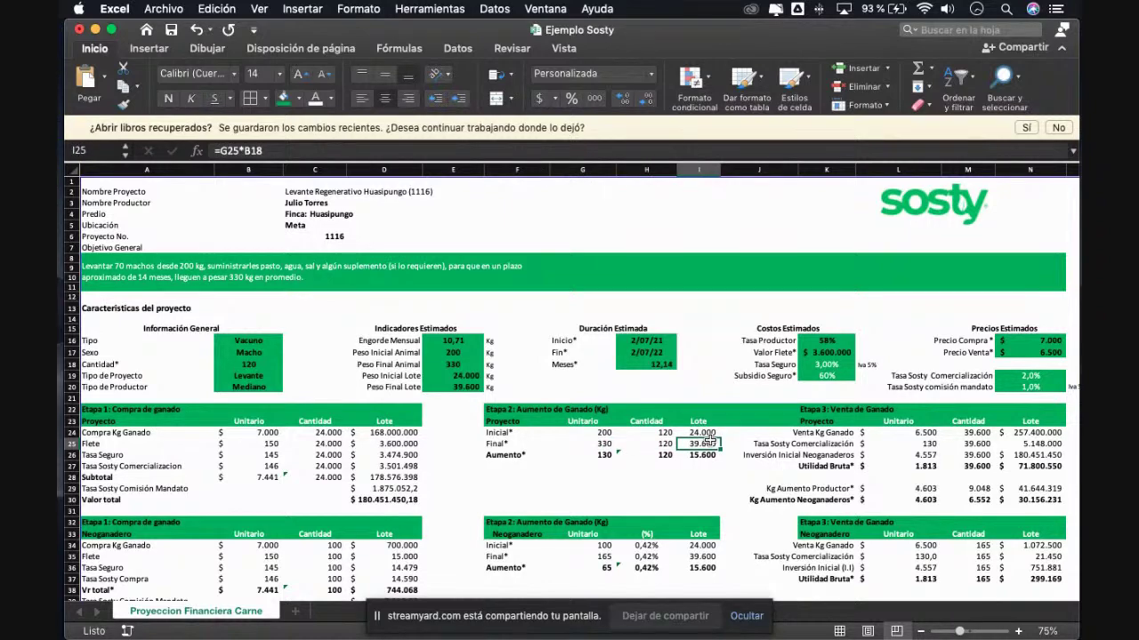
pyautogui.press('Down')
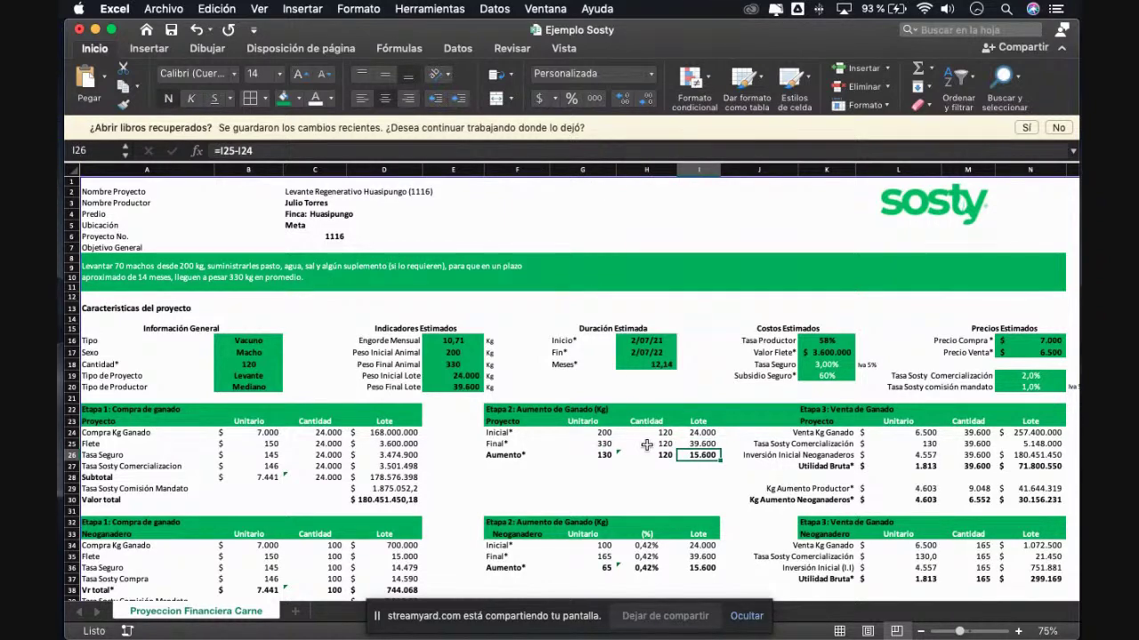
pyautogui.press('Down')
pyautogui.scroll(-3, 647, 445)
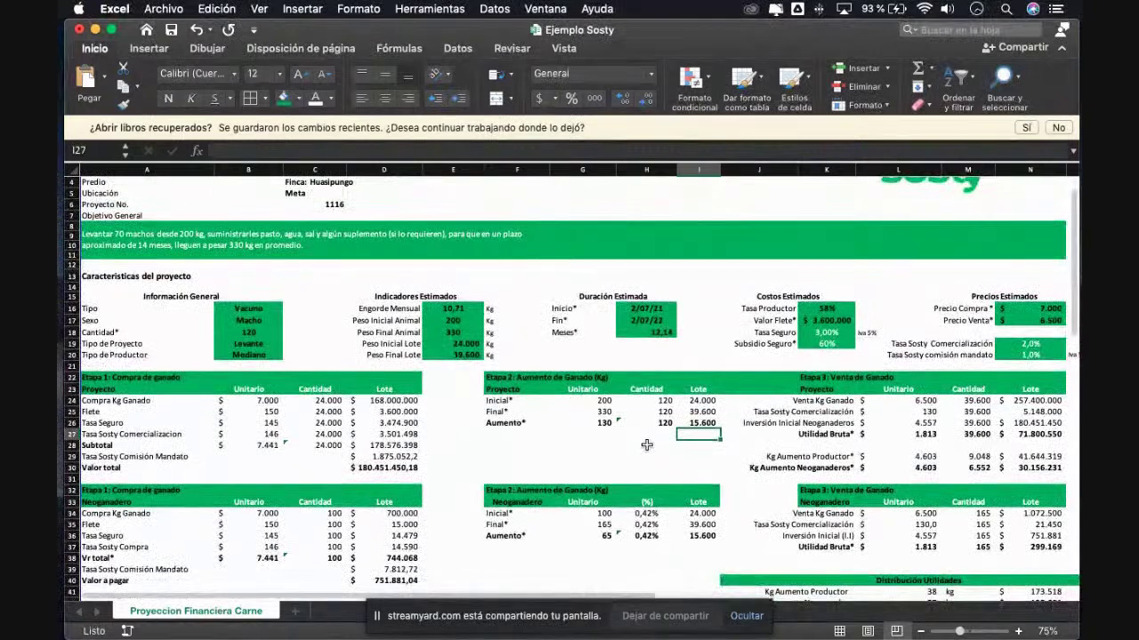
pyautogui.scroll(-5, 365, 495)
pyautogui.scroll(-2, 364, 495)
# Switch to Chrome and open the participation form for the Sosty cattle project
pyautogui.click(255, 583)
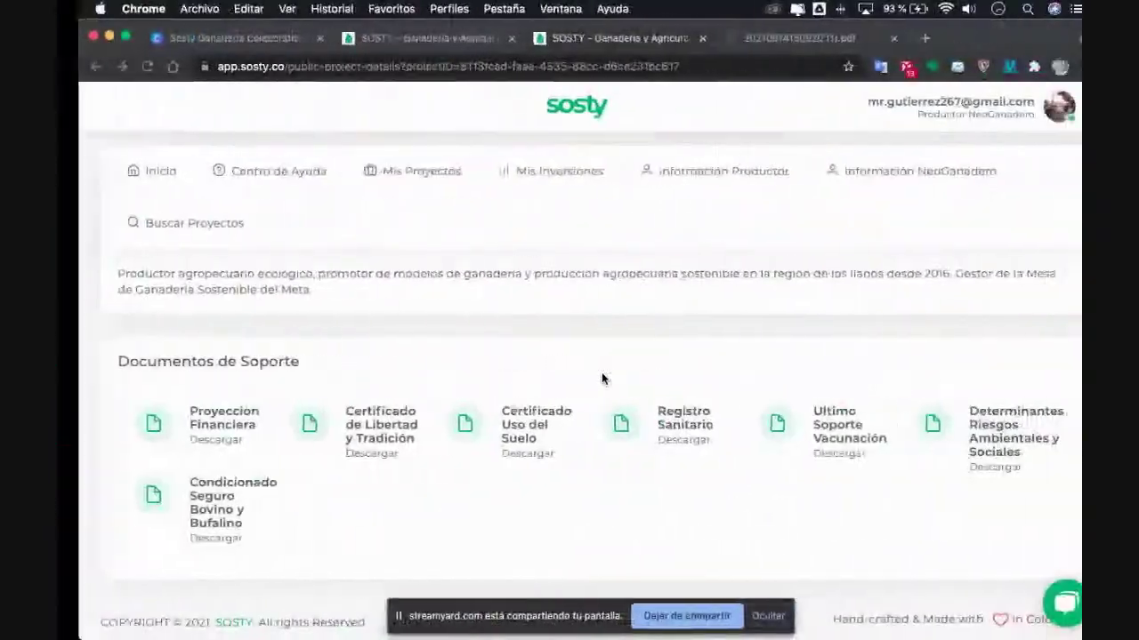
pyautogui.scroll(15, 601, 379)
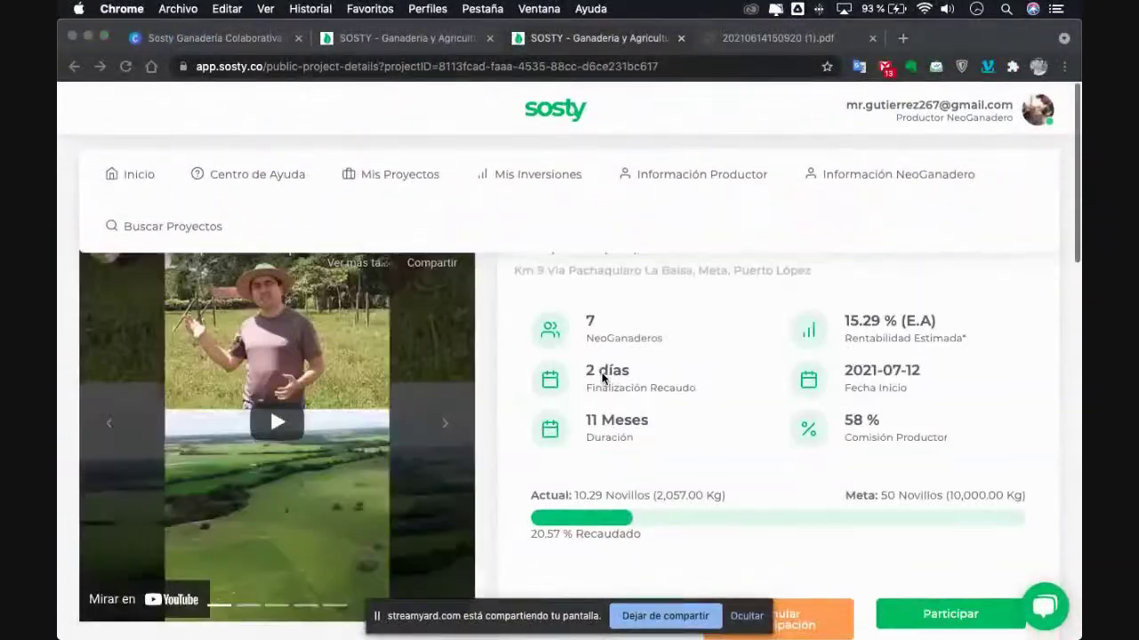
pyautogui.scroll(-3, 602, 378)
pyautogui.click(942, 390)
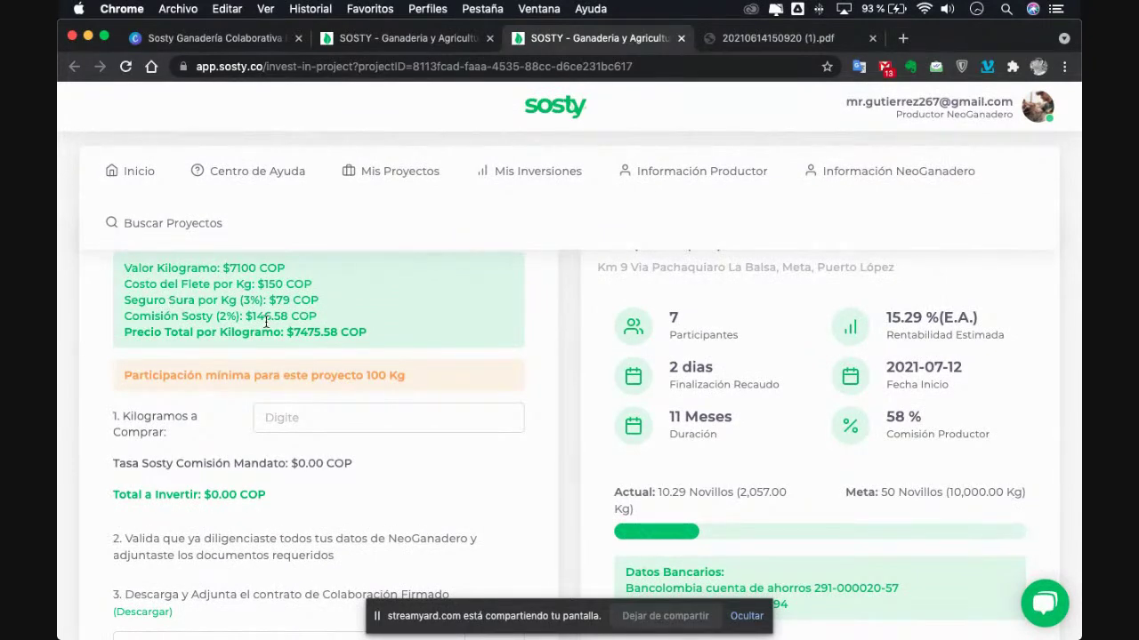
# Review the Comisión Sosty and Tasa Sosty Comisión Mandato lines in the project's price breakdown
pyautogui.scroll(-1, 246, 423)
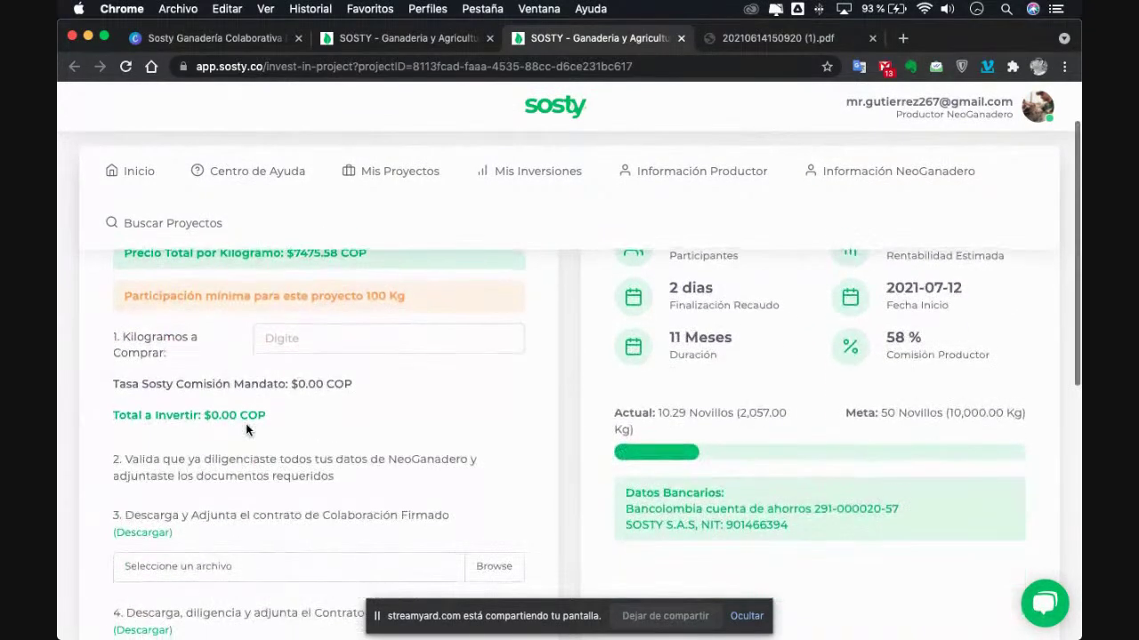
pyautogui.scroll(1, 248, 428)
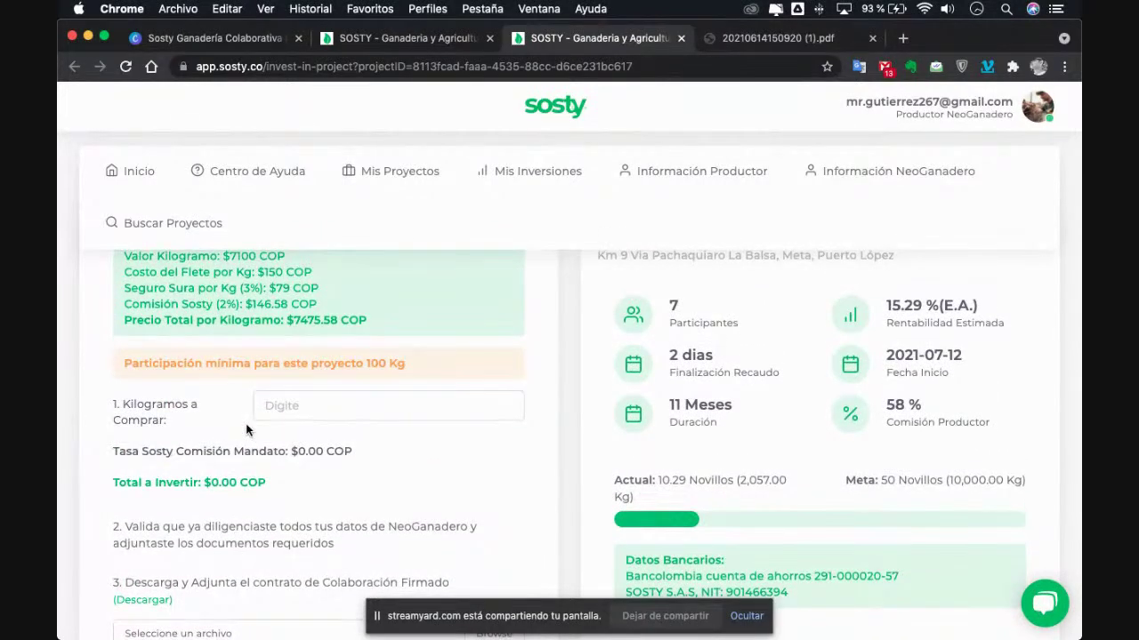
pyautogui.moveTo(131, 304); pyautogui.dragTo(197, 303)
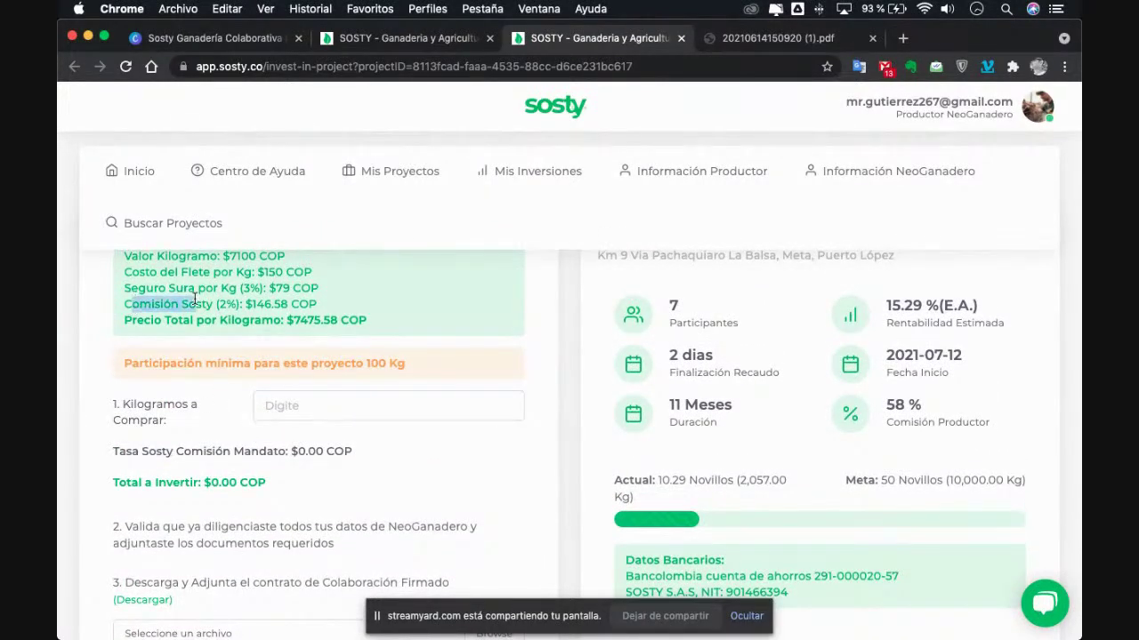
pyautogui.moveTo(182, 447); pyautogui.dragTo(315, 454)
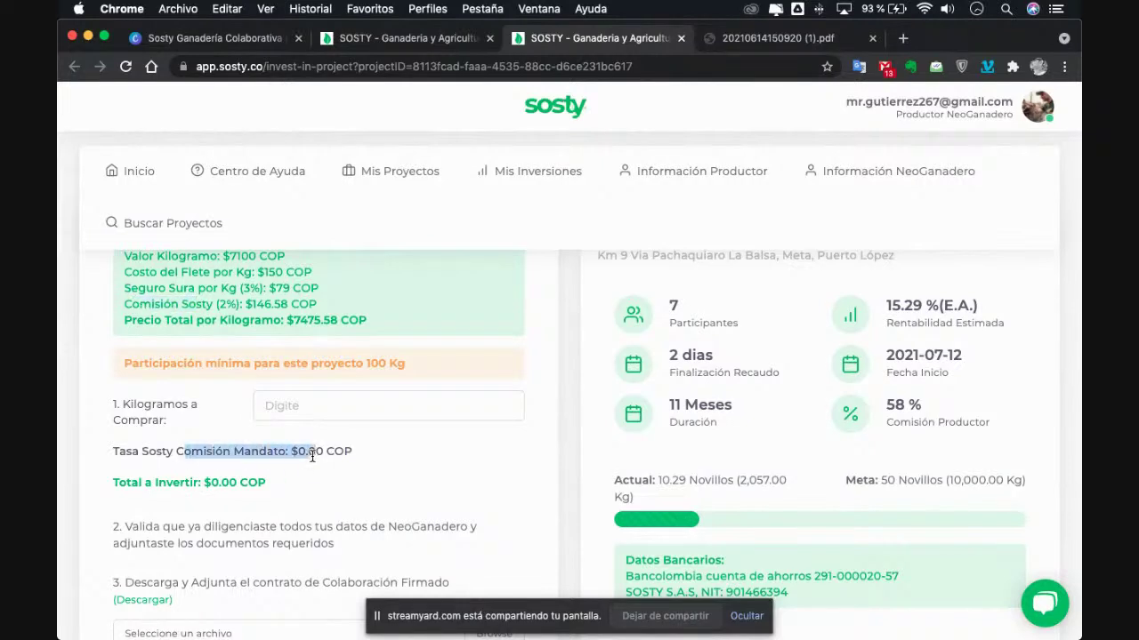
pyautogui.click(388, 461)
# Set the kilograms to buy to 100 and highlight the Total a Invertir amount
pyautogui.click(330, 405)
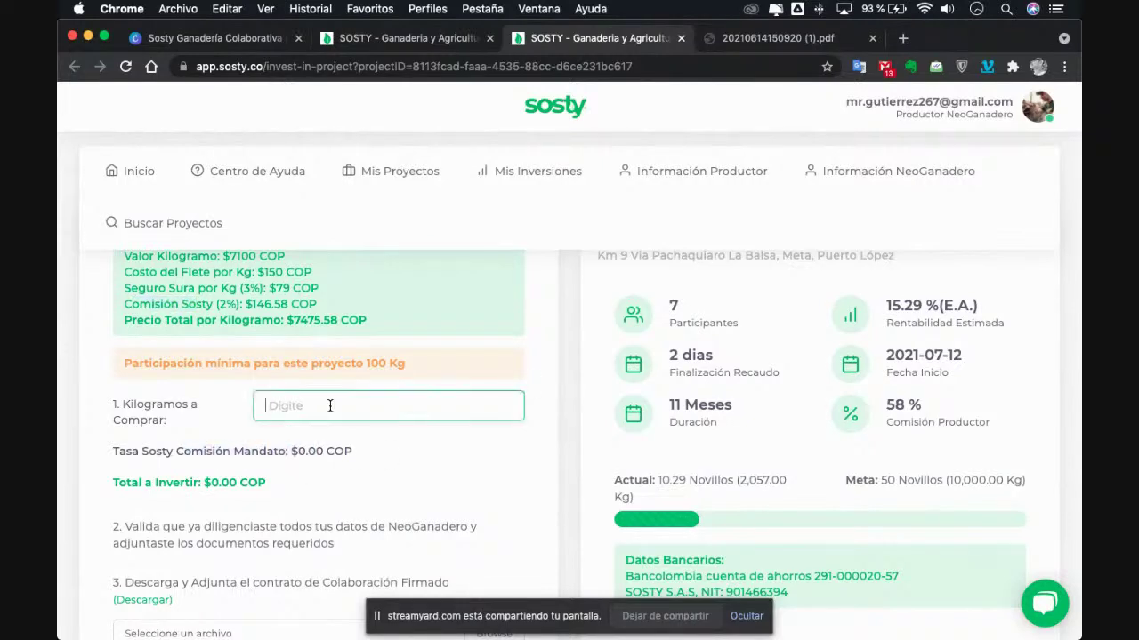
pyautogui.write('100')
pyautogui.scroll(-1, 330, 406)
pyautogui.click(189, 489)
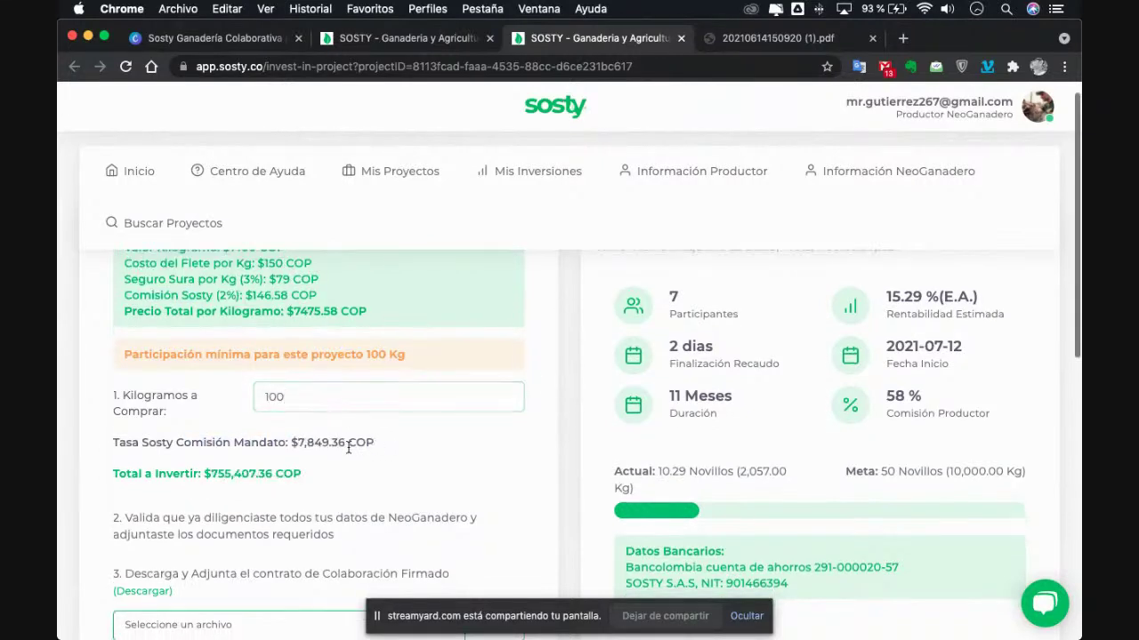
pyautogui.moveTo(211, 472); pyautogui.dragTo(300, 473)
# Switch back to Excel and inspect the project's Etapa 1 lot amounts for cattle purchase, freight and insurance
pyautogui.hotkey('ctrl', 'Left')
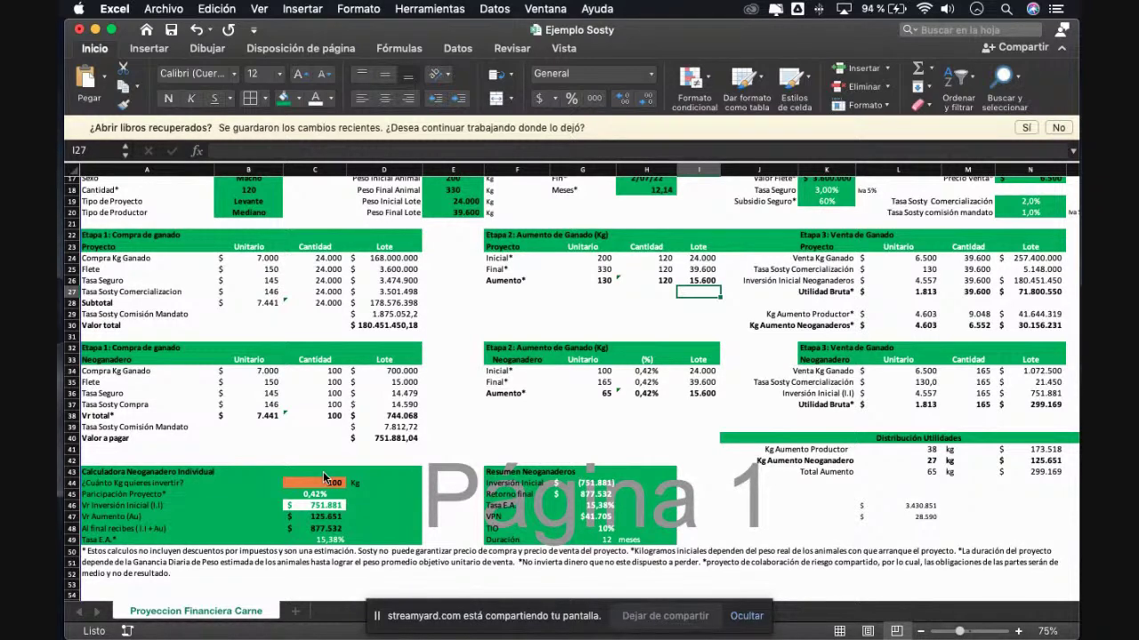
pyautogui.scroll(5, 426, 364)
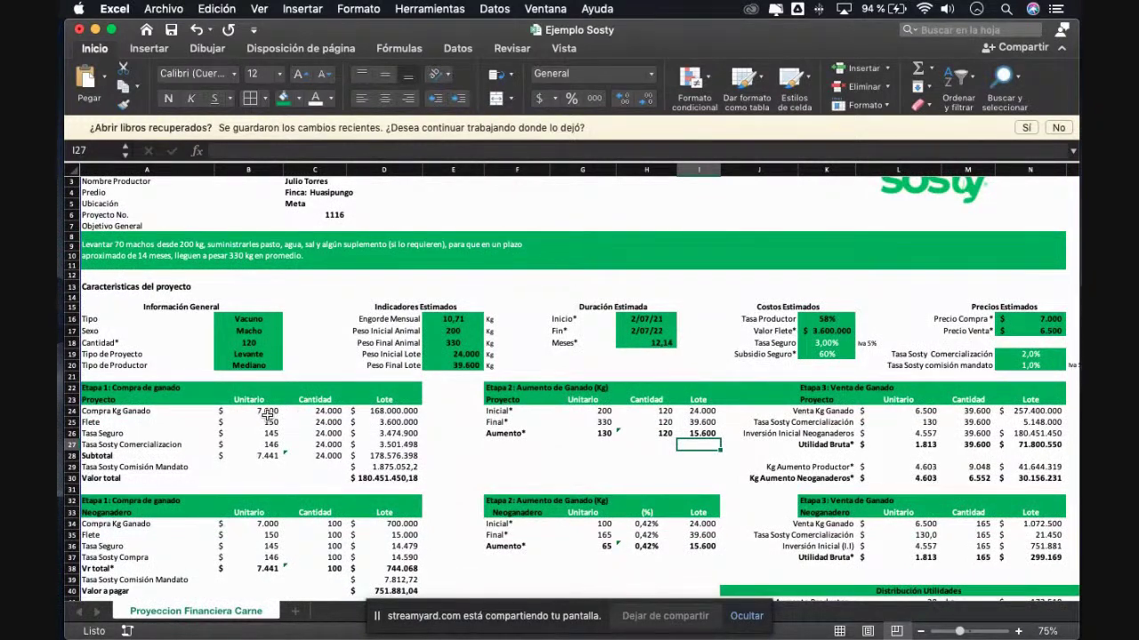
pyautogui.scroll(-2, 298, 481)
pyautogui.scroll(-1, 298, 480)
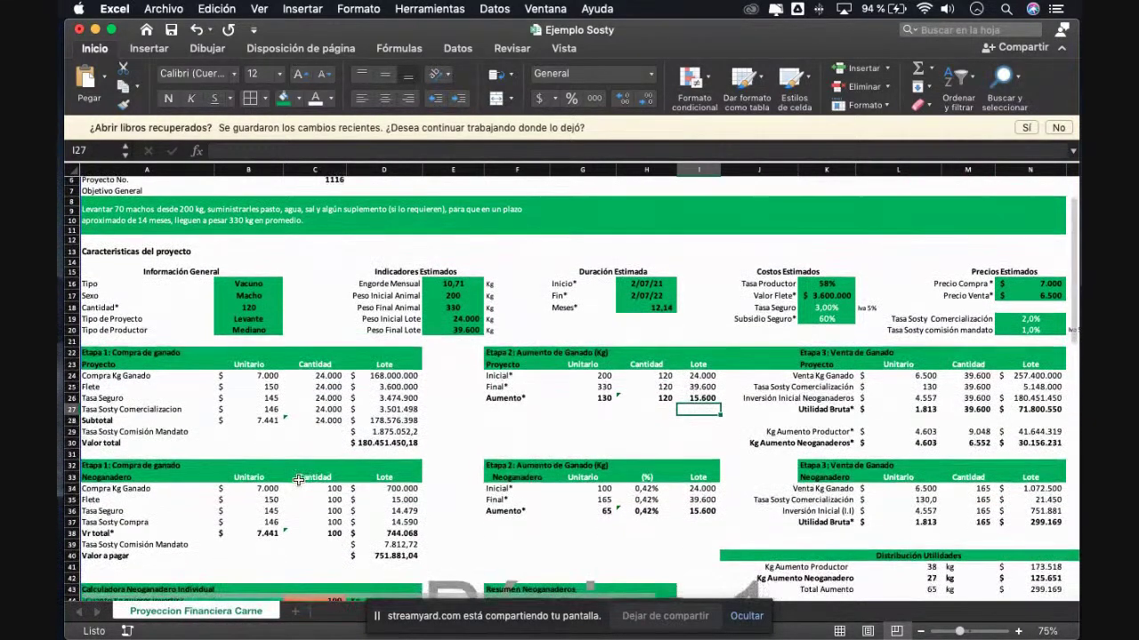
pyautogui.click(384, 375)
pyautogui.press('Down')
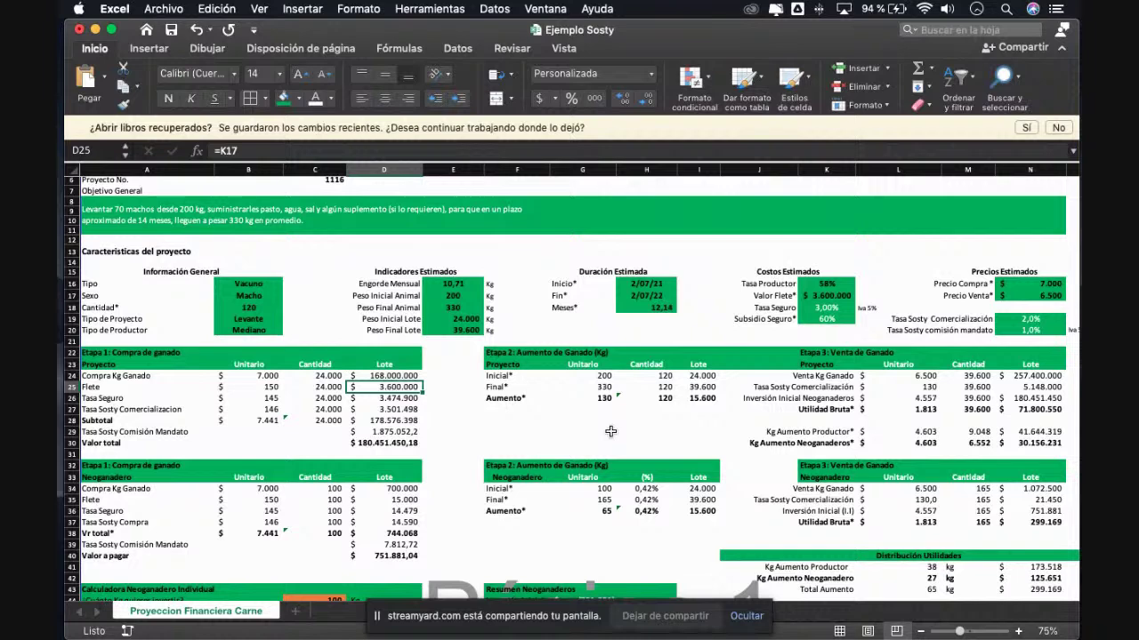
pyautogui.press('Down')
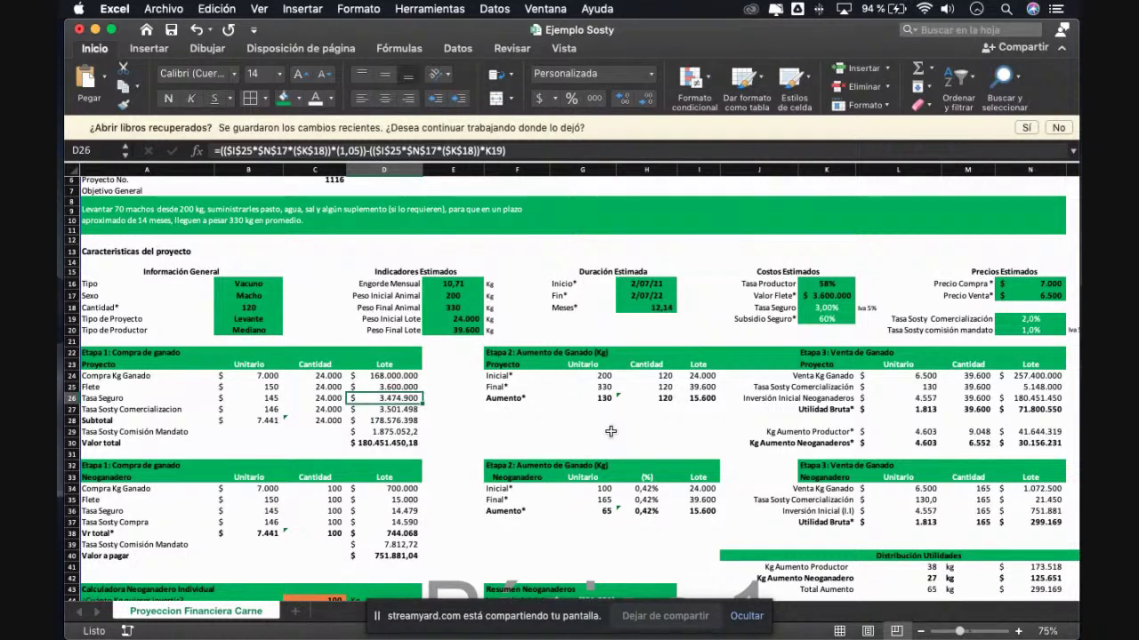
# Review the commercialization fee, subtotal and mandate commission rows in the project's Etapa 1 purchase table
pyautogui.press('Right')
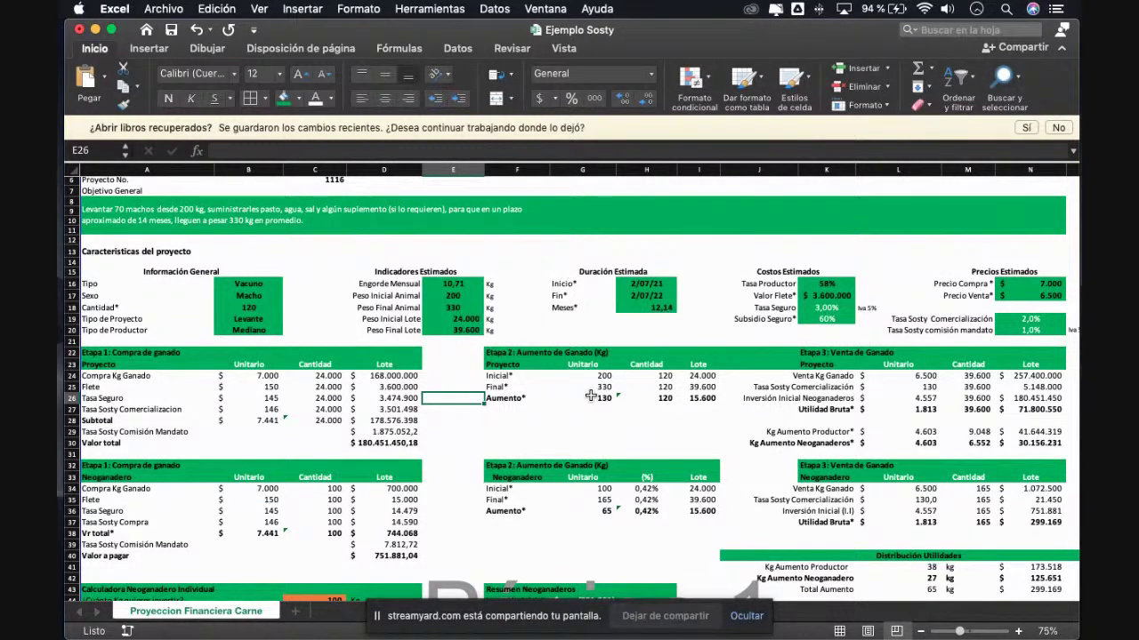
pyautogui.press('Down')
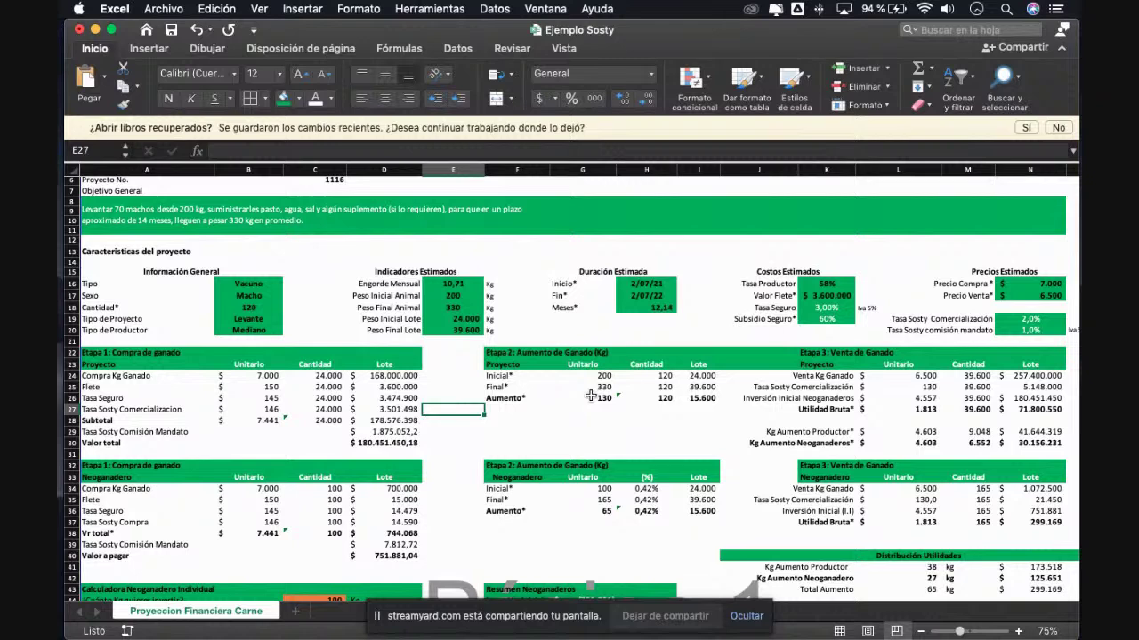
pyautogui.press('Down')
pyautogui.press('Down')
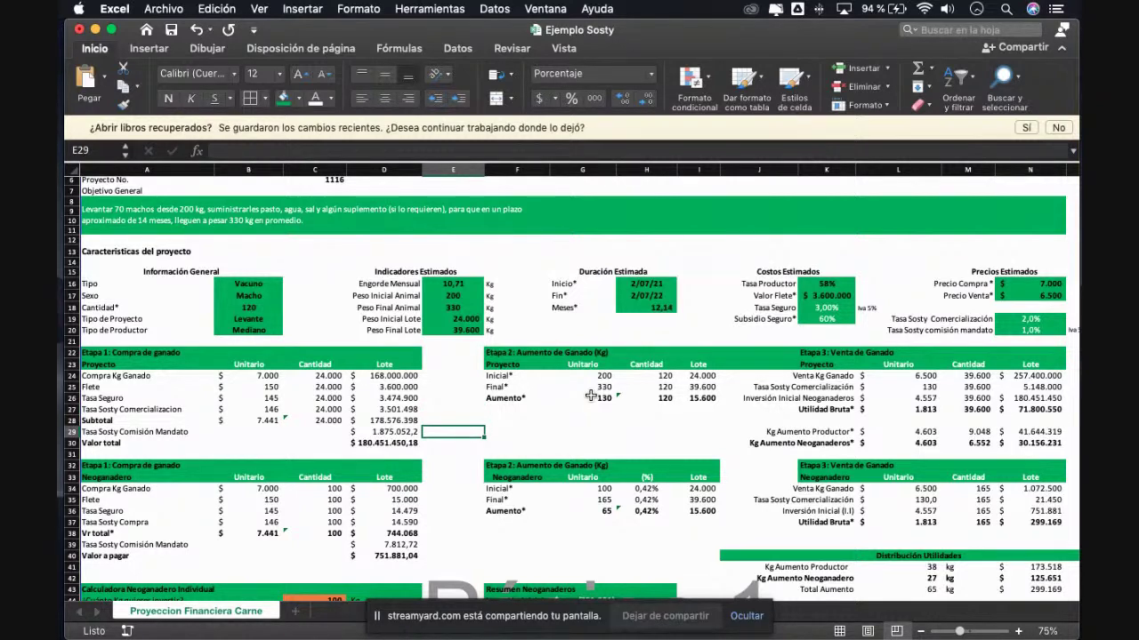
pyautogui.press('Left')
pyautogui.press('Right')
pyautogui.press('Left')
pyautogui.press('Right')
# Check the Tasa Sosty comisión mandato rate in N20 and its adjacent IVA note under Precios Estimados
pyautogui.hscroll(2, 848, 384)
pyautogui.click(960, 341)
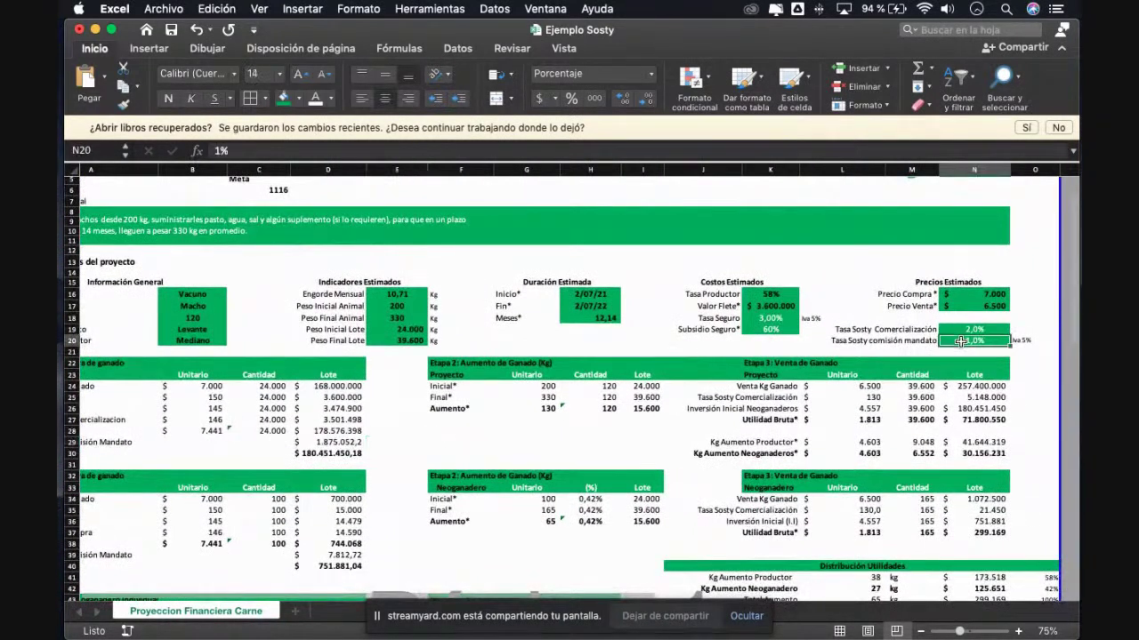
pyautogui.press('Right')
pyautogui.press('Left')
pyautogui.press('Left')
pyautogui.scroll(-2, 961, 341)
pyautogui.hscroll(-1, 961, 340)
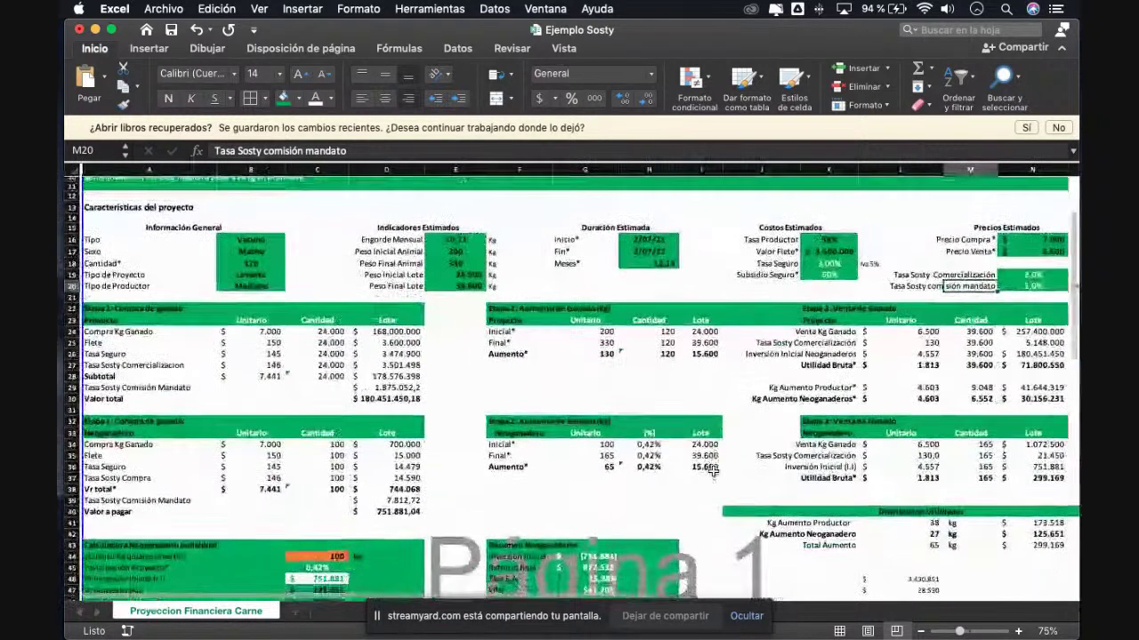
# Inspect the Valor total formula in D30 of the project's Etapa 1 purchase table
pyautogui.click(483, 445)
pyautogui.scroll(-1, 483, 445)
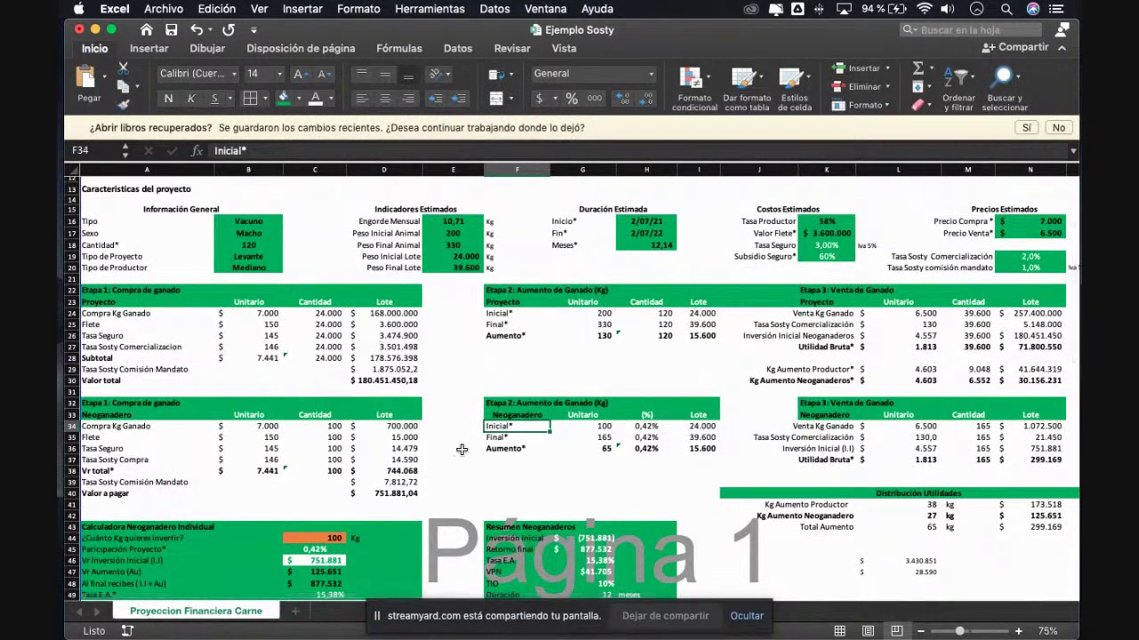
pyautogui.click(368, 379)
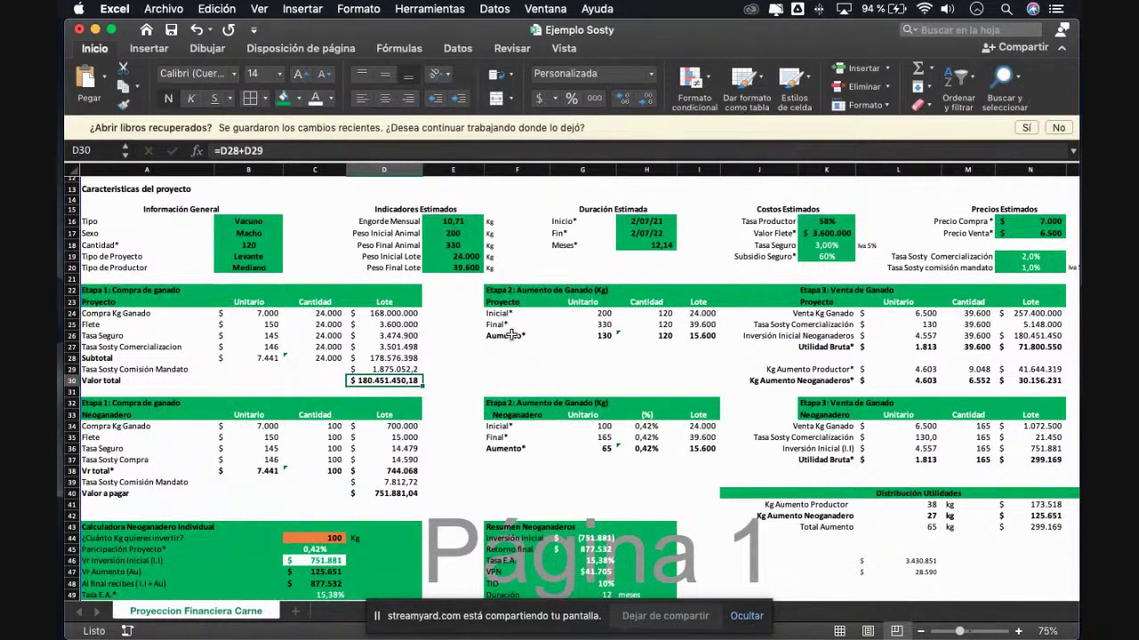
pyautogui.click(467, 383)
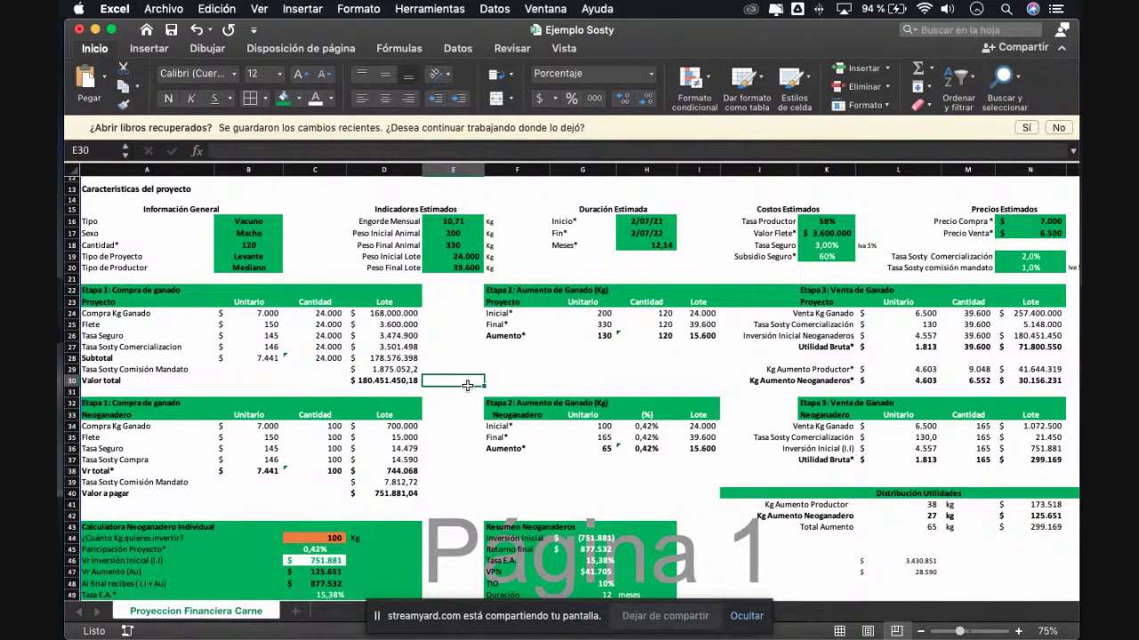
pyautogui.click(374, 380)
pyautogui.click(495, 367)
# Review the project's Etapa 2 Aumento row per animal and per lot alongside the estimated duration in months
pyautogui.scroll(1, 495, 365)
pyautogui.hscroll(1, 495, 364)
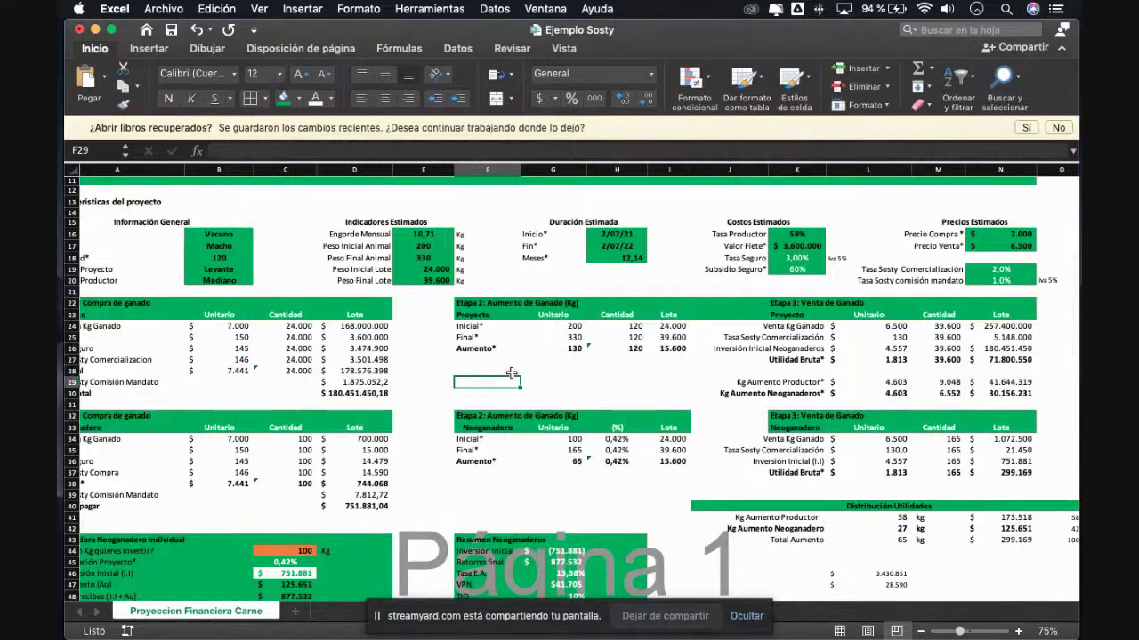
pyautogui.click(574, 349)
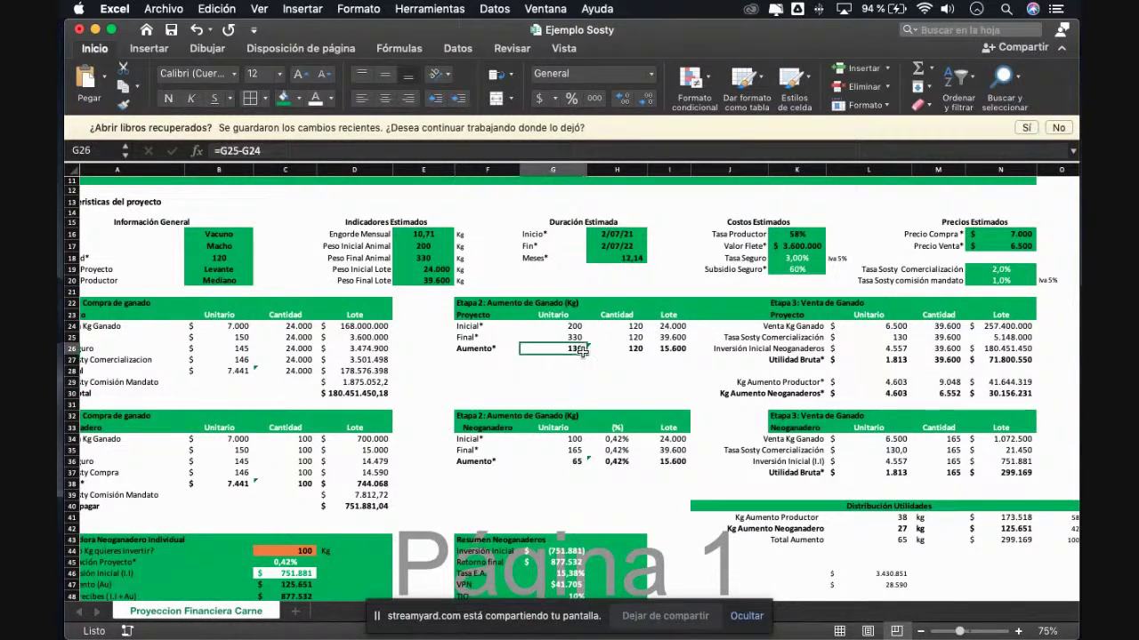
pyautogui.press('Right')
pyautogui.press('Right')
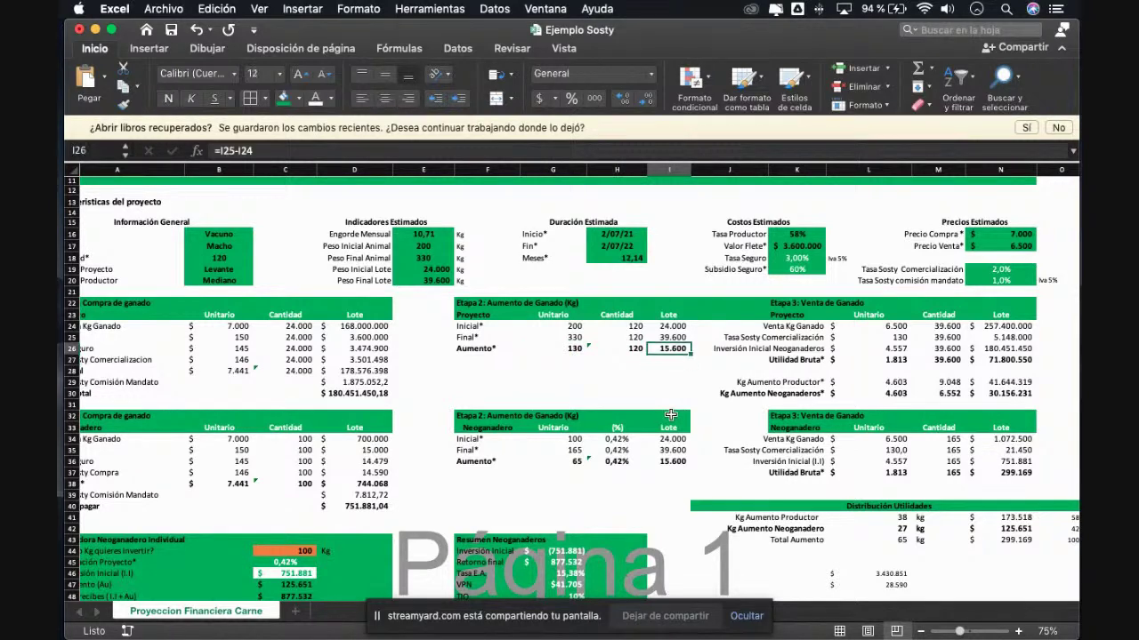
pyautogui.press('Up')
pyautogui.press('Up')
pyautogui.press('Up')
pyautogui.press('Up')
pyautogui.press('Left')
pyautogui.press('Up')
pyautogui.press('Up')
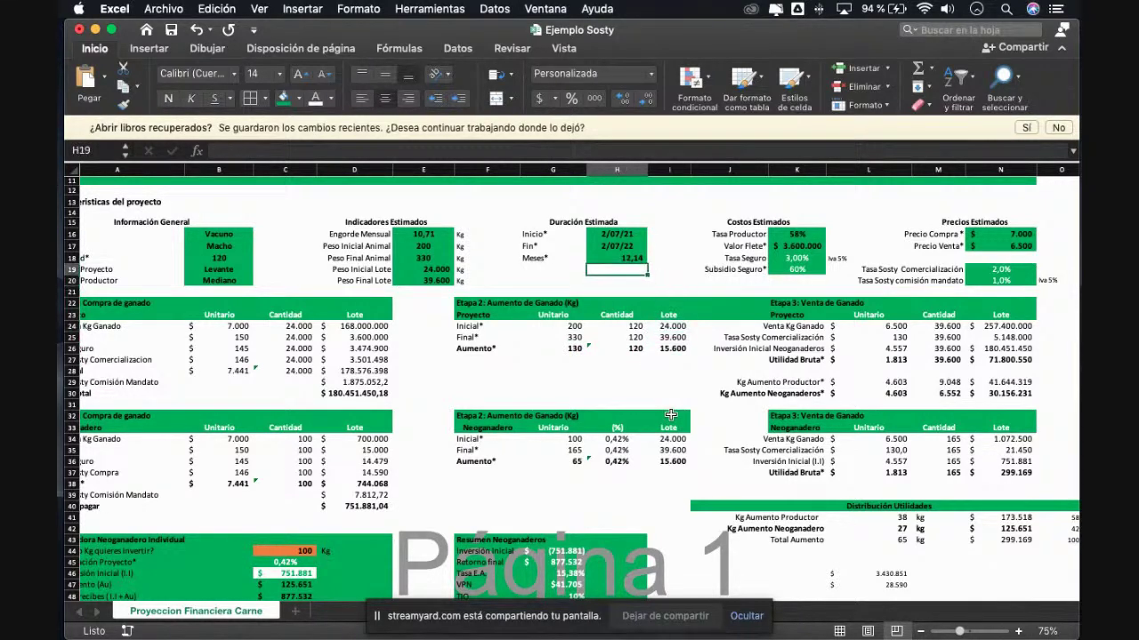
pyautogui.press('Down')
pyautogui.press('Down')
pyautogui.press('Down')
pyautogui.press('Down')
pyautogui.press('Down')
pyautogui.press('Down')
pyautogui.press('Down')
pyautogui.press('Right')
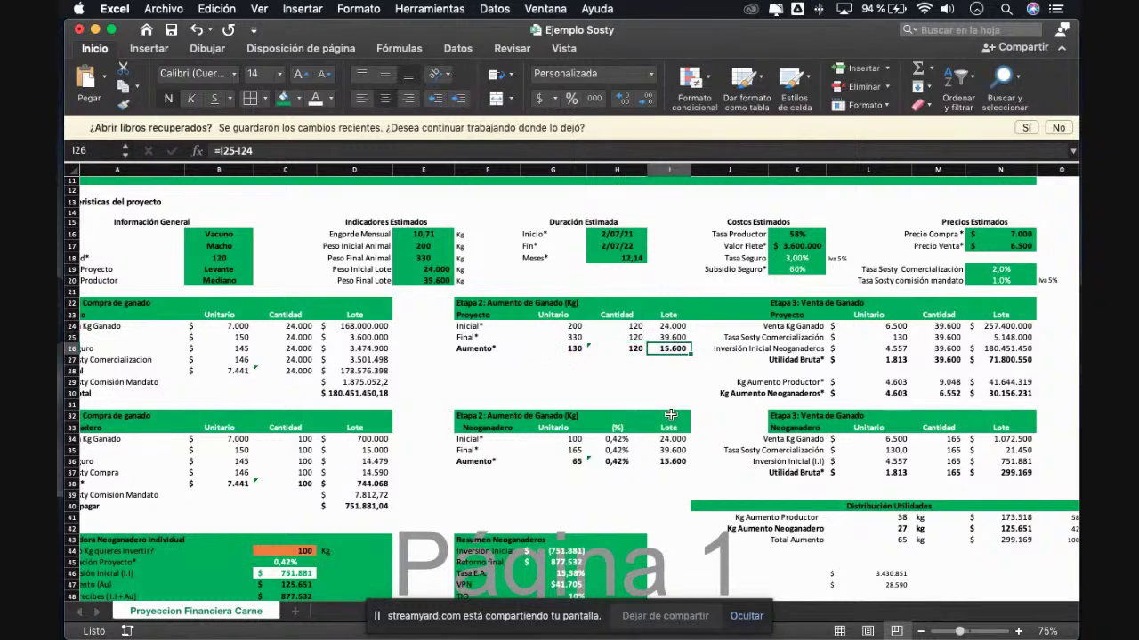
pyautogui.click(648, 381)
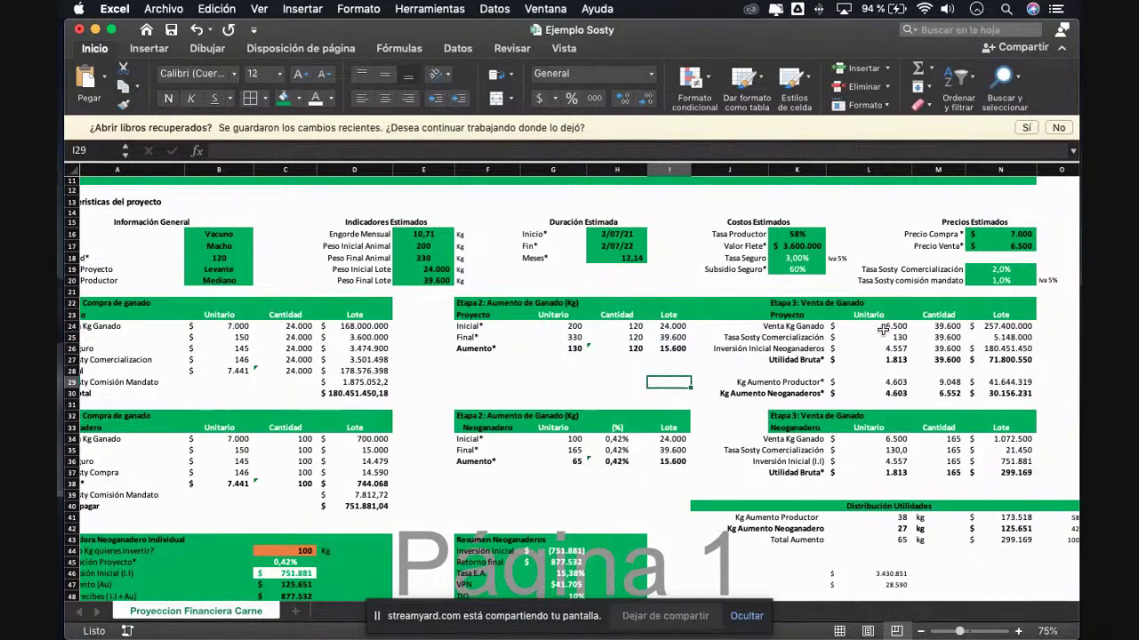
pyautogui.hscroll(-2, 455, 347)
pyautogui.scroll(-1, 455, 348)
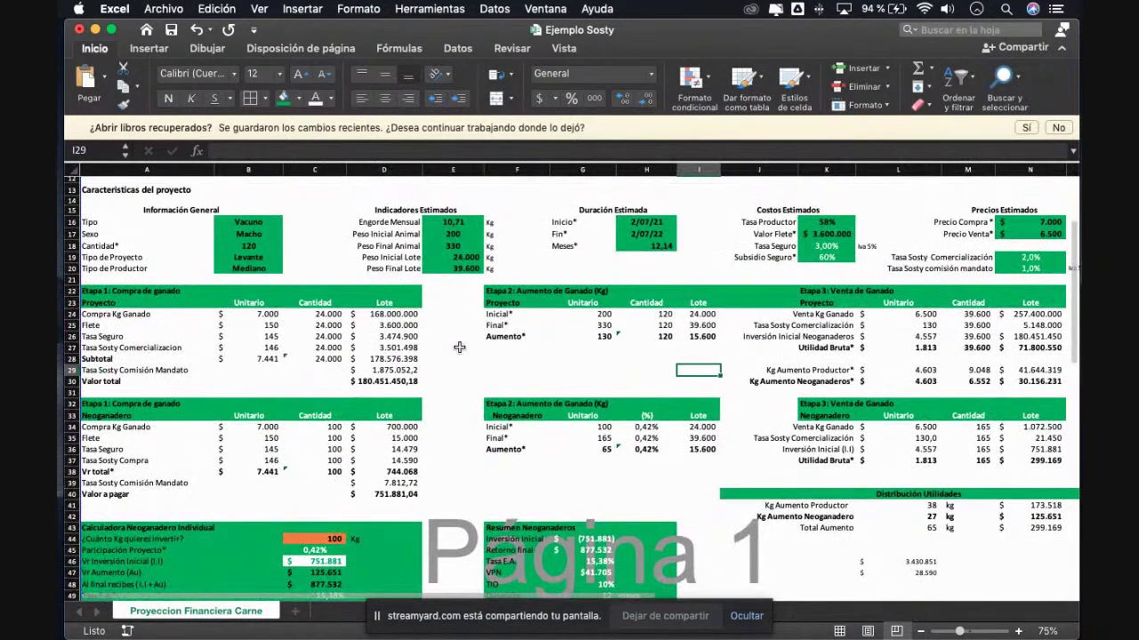
# Check the estimated Precio Venta in N17 against the unit price of Compra Kg Ganado in B24
pyautogui.click(1037, 233)
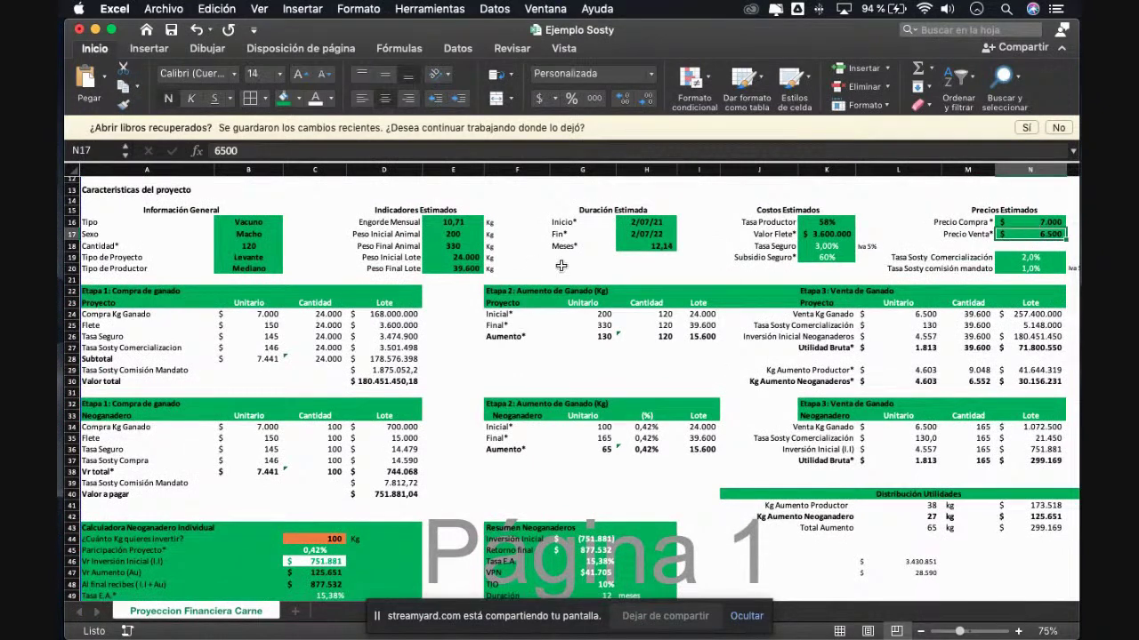
pyautogui.click(488, 380)
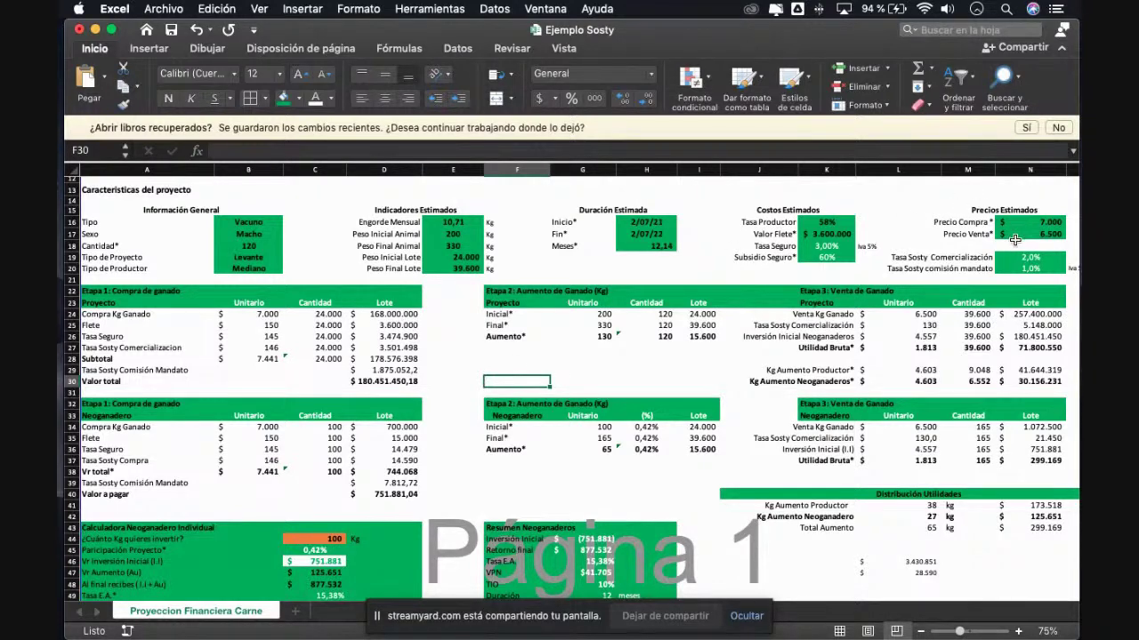
pyautogui.click(503, 358)
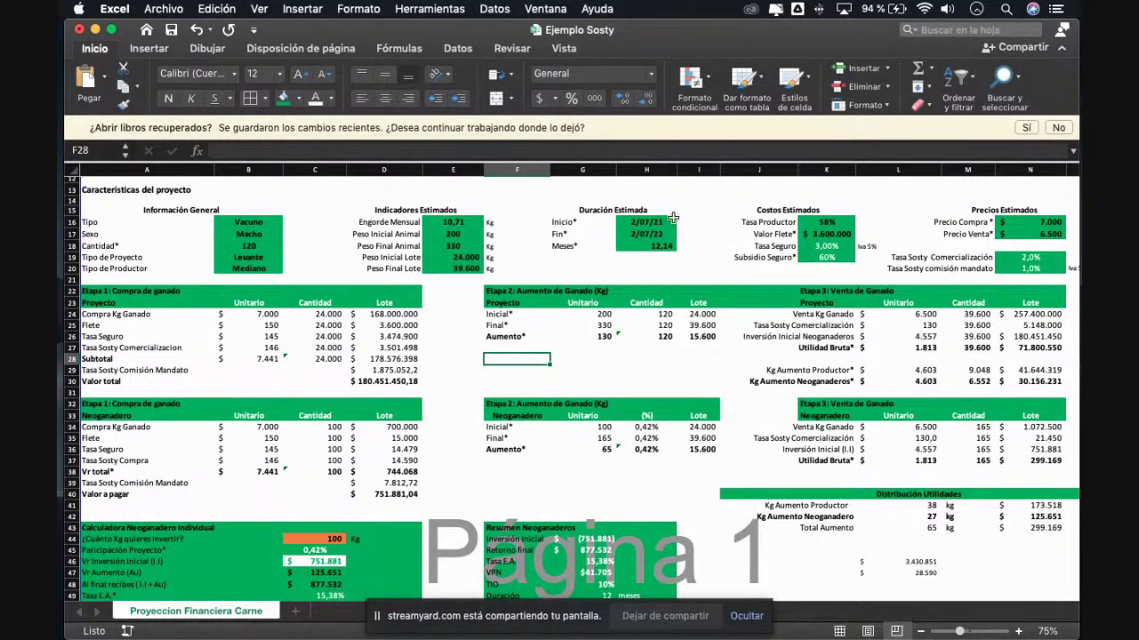
pyautogui.click(1021, 234)
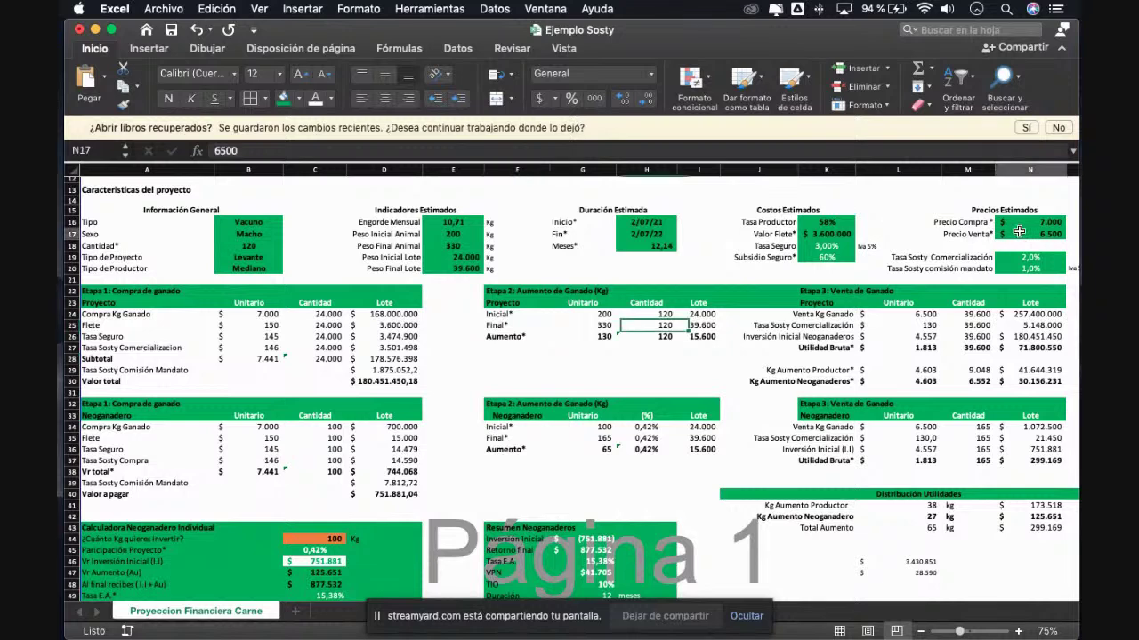
pyautogui.click(545, 361)
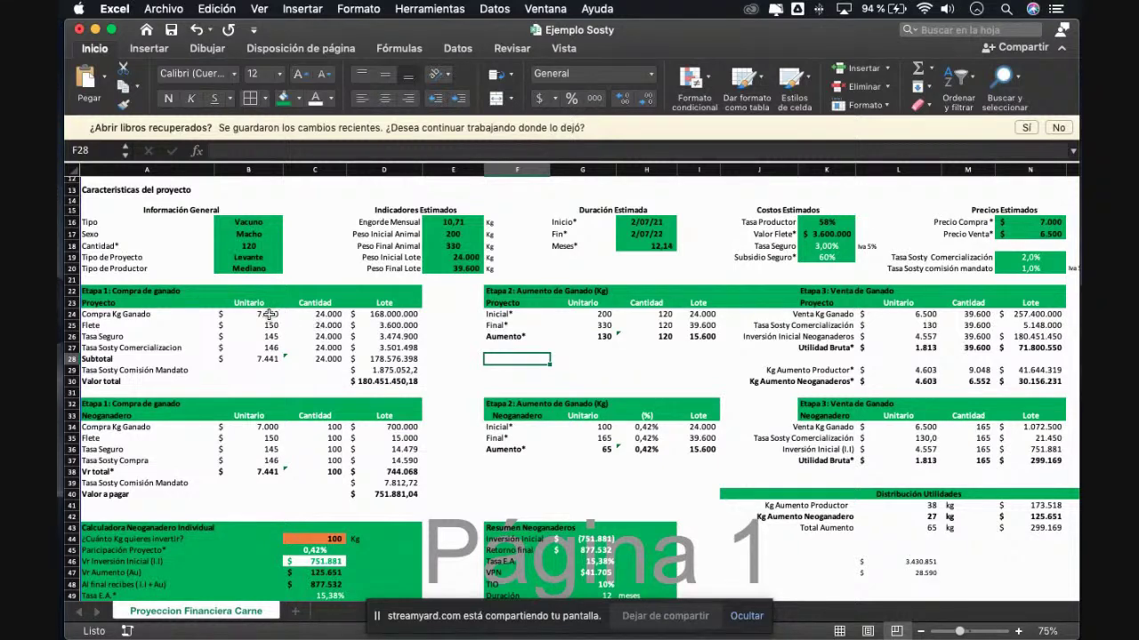
pyautogui.click(260, 315)
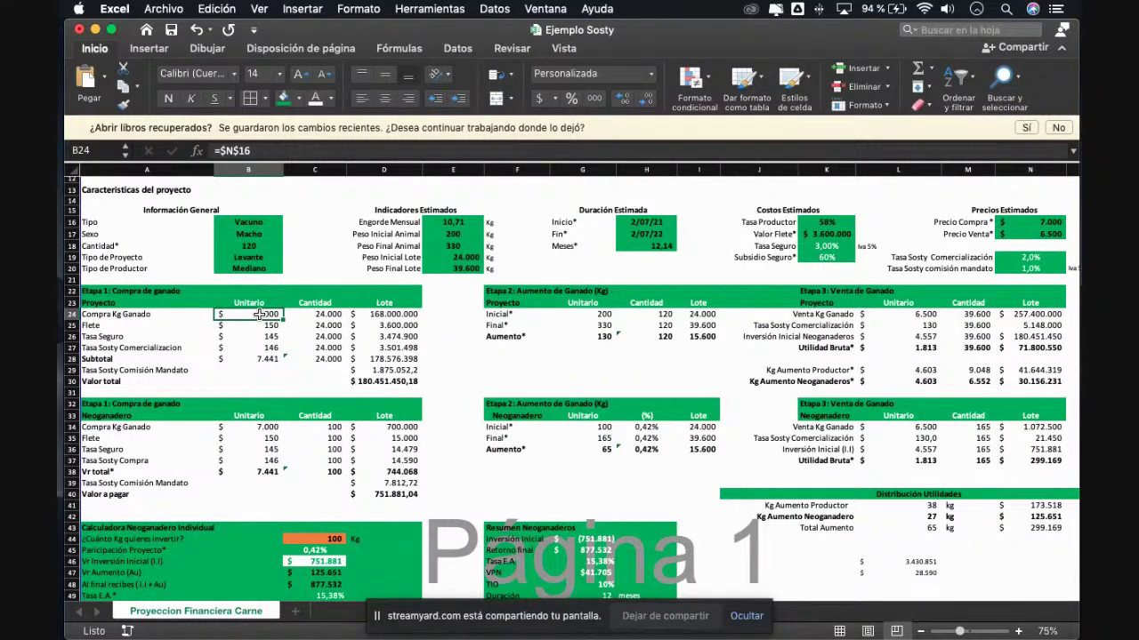
pyautogui.click(457, 325)
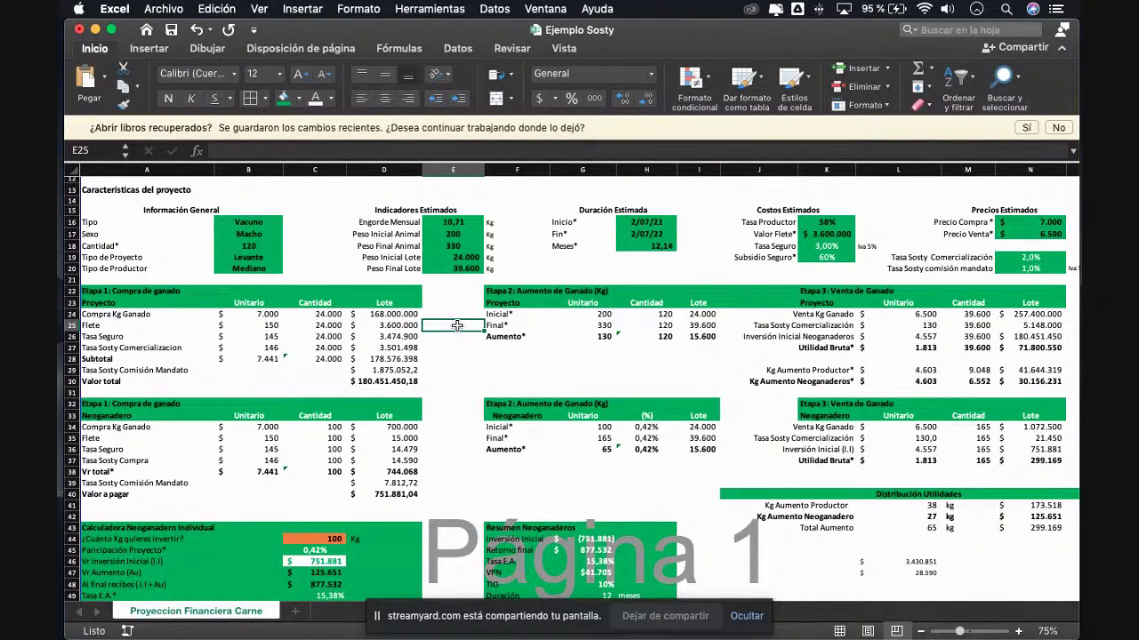
# Review the project's initial lot weight formula in I24 alongside the Compra Kg Ganado lot amount in D24
pyautogui.press('Left')
pyautogui.press('Left')
pyautogui.press('Left')
pyautogui.press('Right')
pyautogui.press('Right')
pyautogui.press('Right')
pyautogui.press('Right')
pyautogui.press('Right')
pyautogui.press('Right')
pyautogui.press('Up')
pyautogui.press('Right')
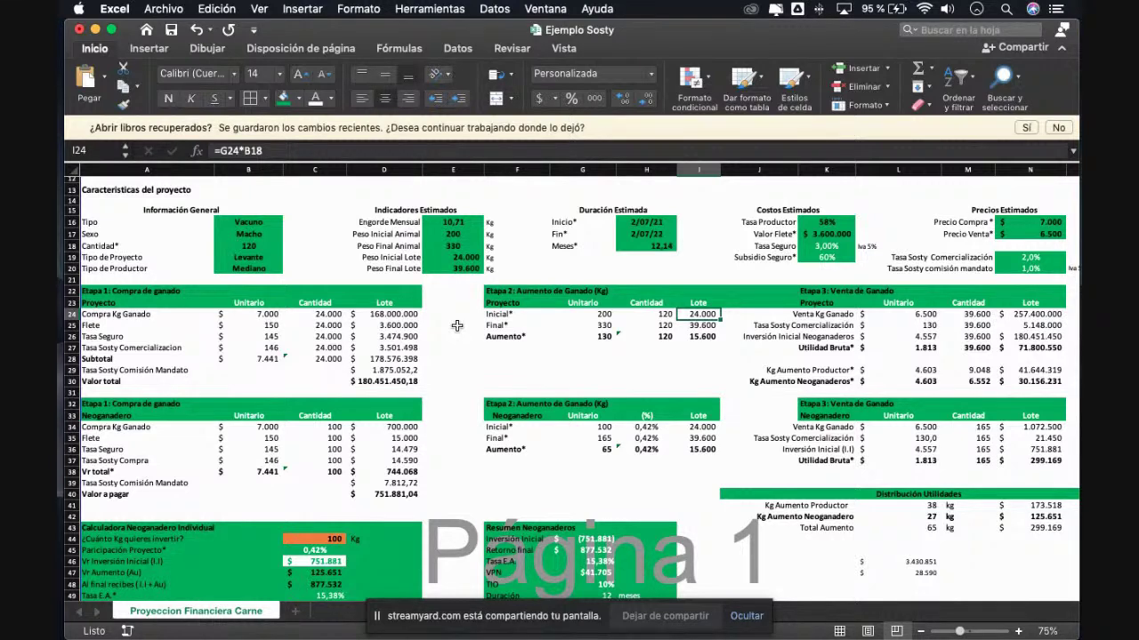
pyautogui.click(394, 315)
pyautogui.press('Right')
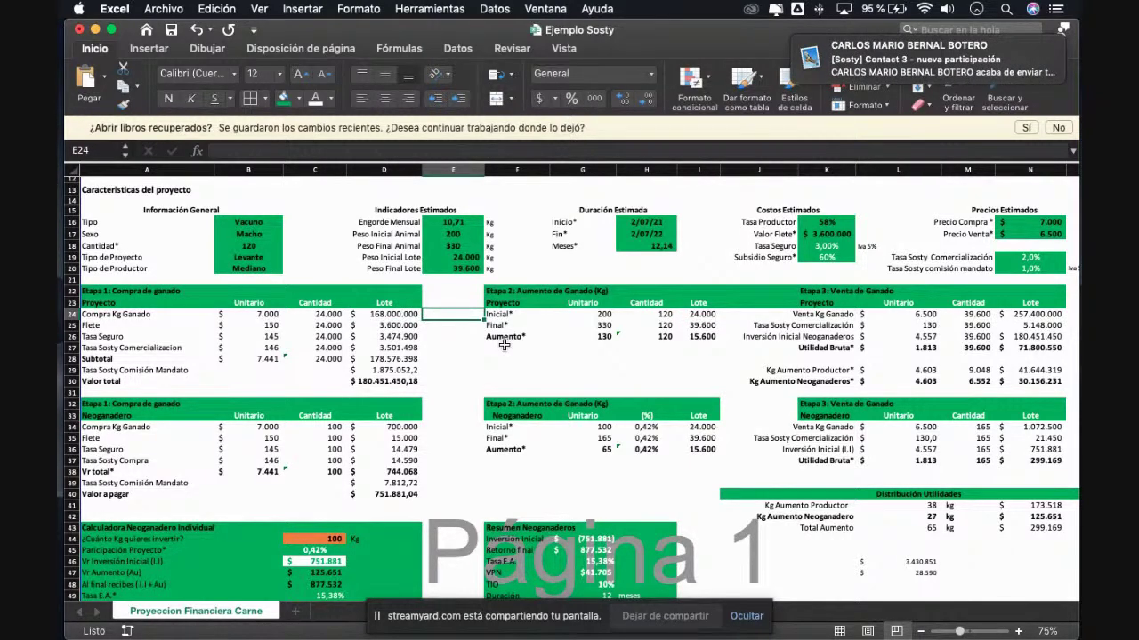
# Check the Precio Venta in N17 and the Venta Kg Ganado lot formula in N24
pyautogui.click(1041, 233)
pyautogui.scroll(-1, 1037, 276)
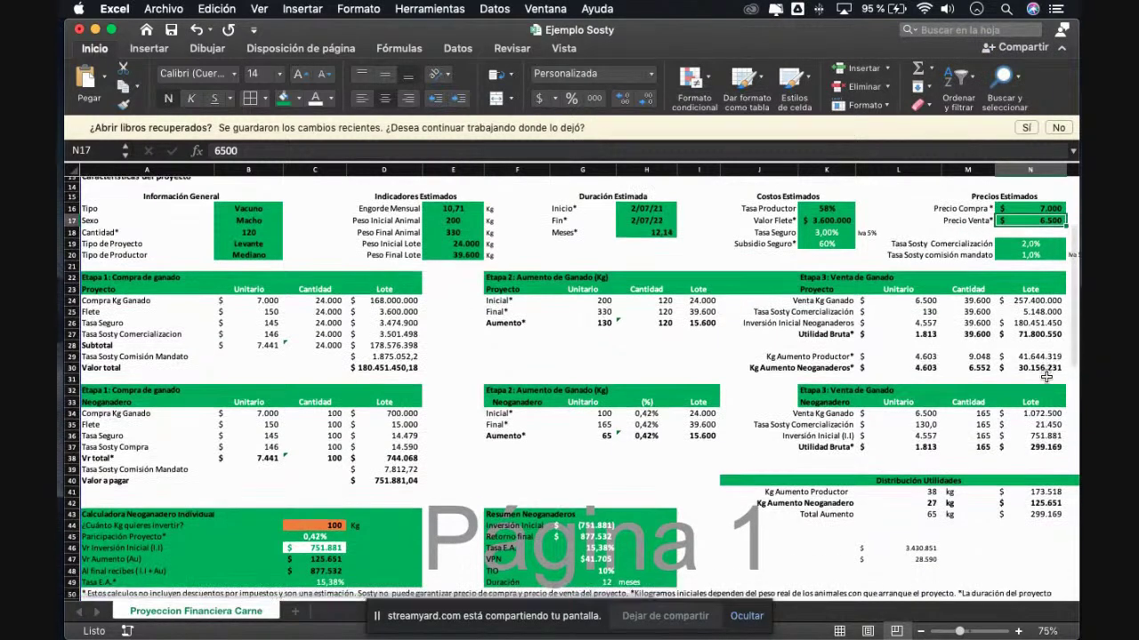
pyautogui.click(1045, 289)
pyautogui.press('Down')
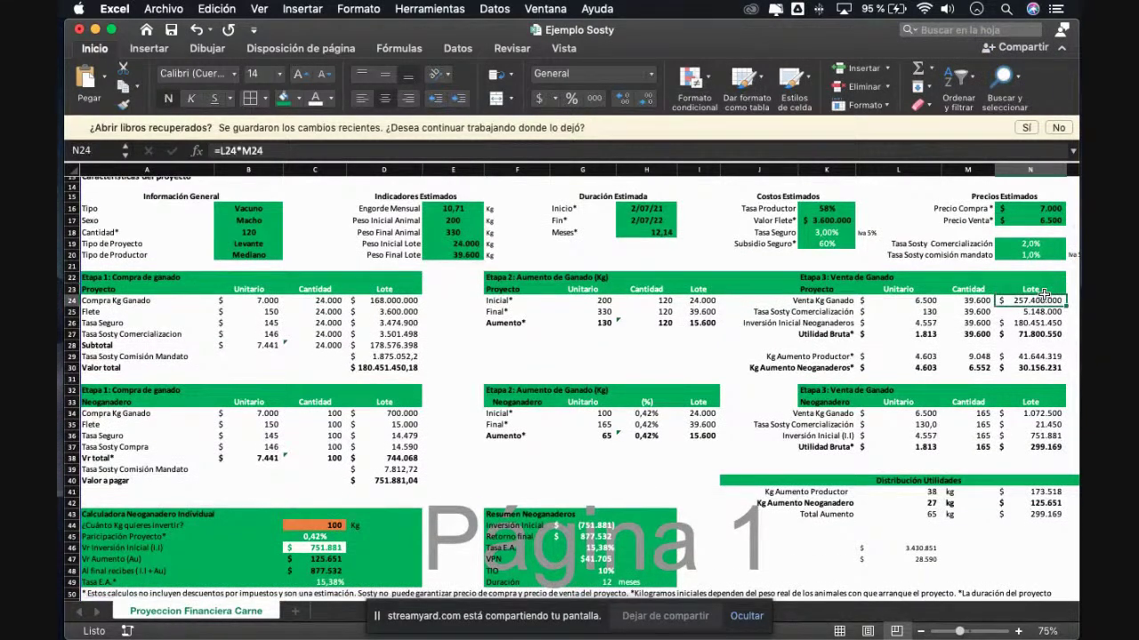
# Trace the sold kilograms in M24 to the Etapa 2 Final row's lot and unit weights, returning to N24
pyautogui.press('Left')
pyautogui.hotkey('ctrl', '[')
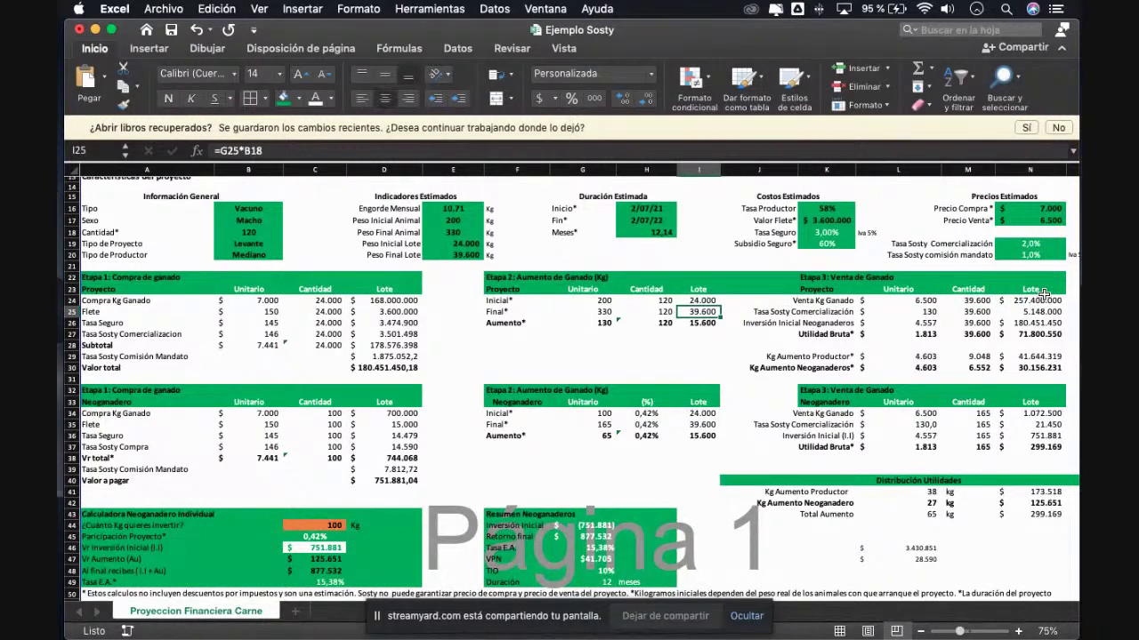
pyautogui.press('Left')
pyautogui.press('Left')
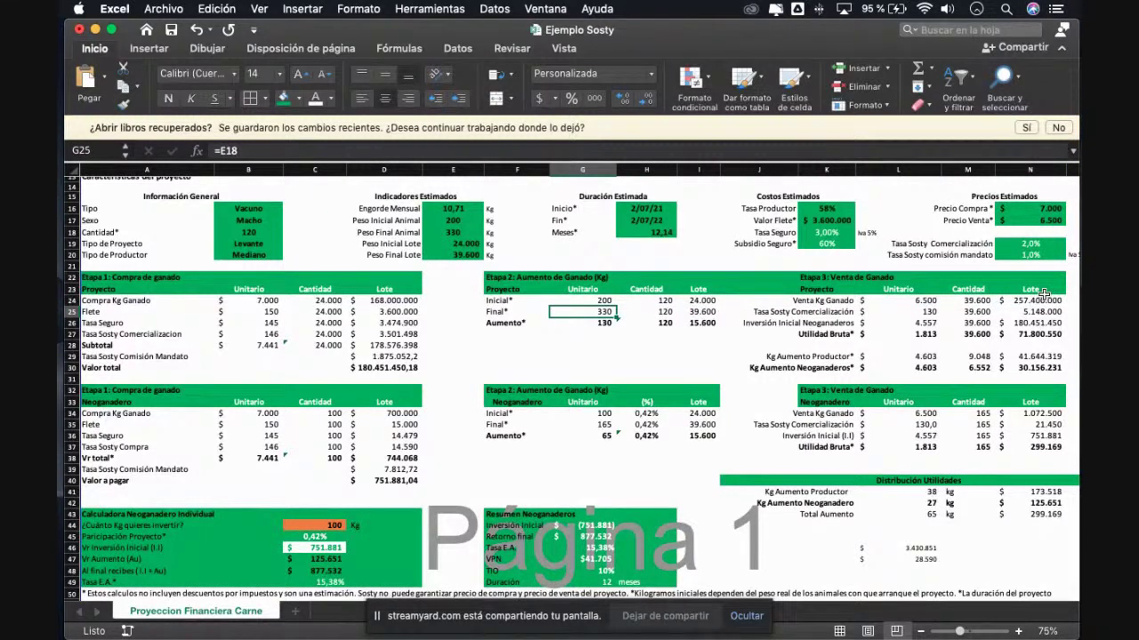
pyautogui.press('Right')
pyautogui.press('Right')
pyautogui.press('Right')
pyautogui.press('Right')
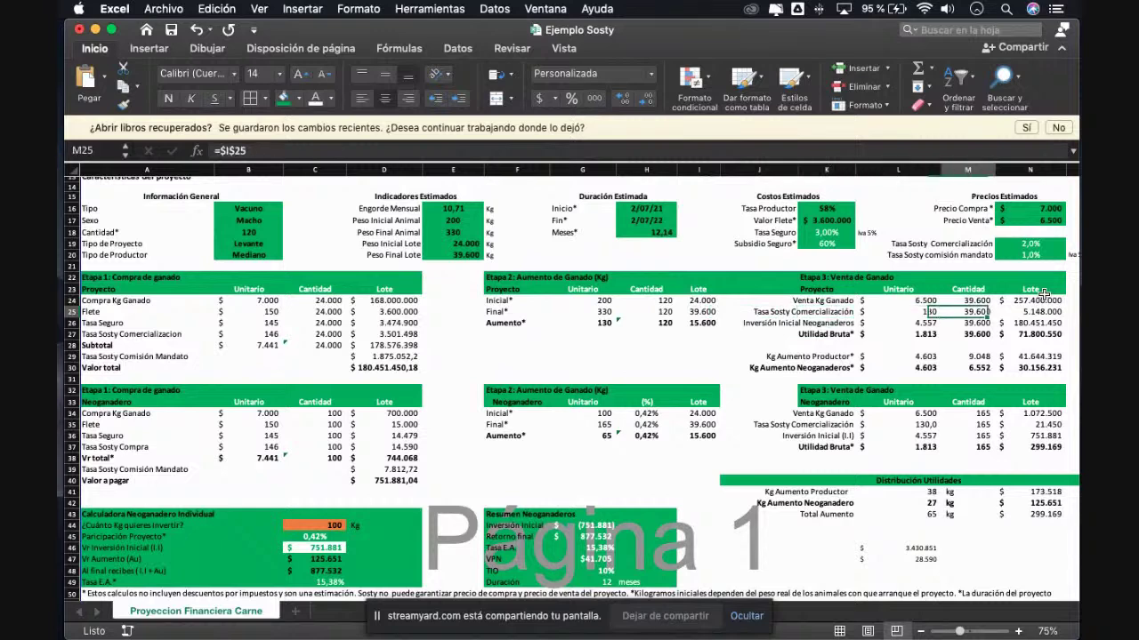
pyautogui.press('Up')
pyautogui.press('Right')
pyautogui.press('Right')
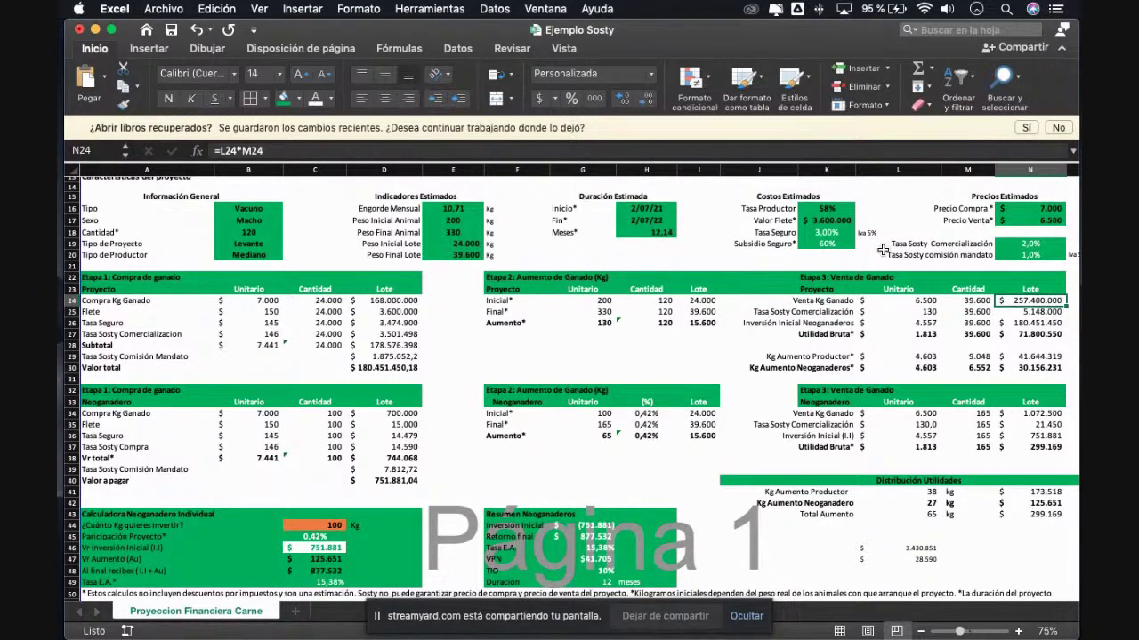
# Review the Tasa Sosty Comercialización lot amount in N25 and the Inversión Inicial Neoganaderos formula in N26
pyautogui.press('Down')
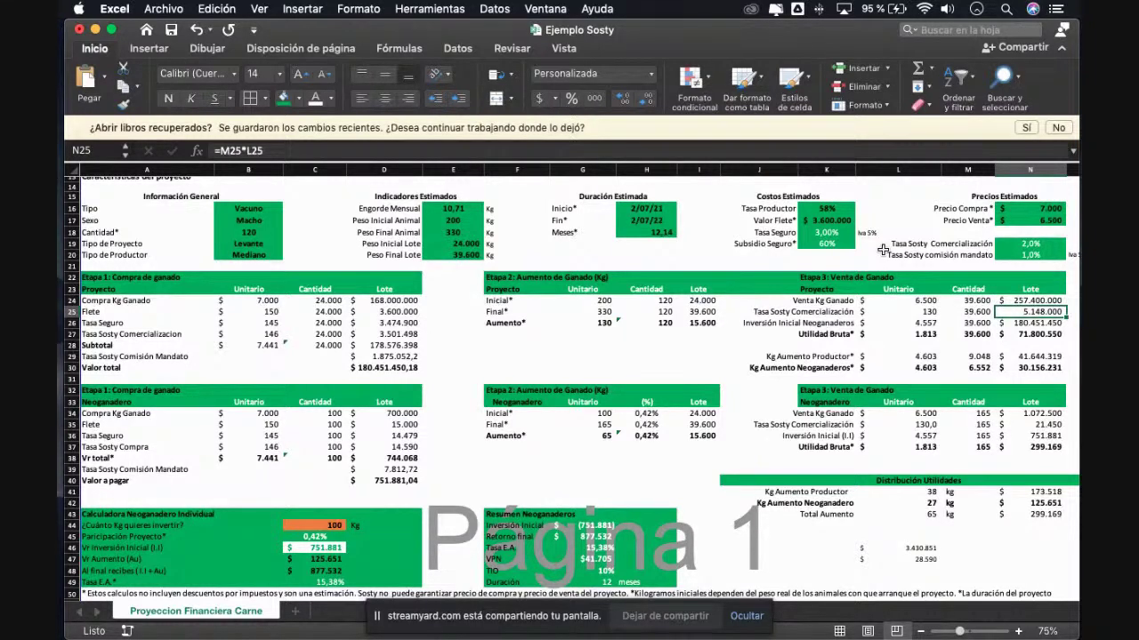
pyautogui.press('Right')
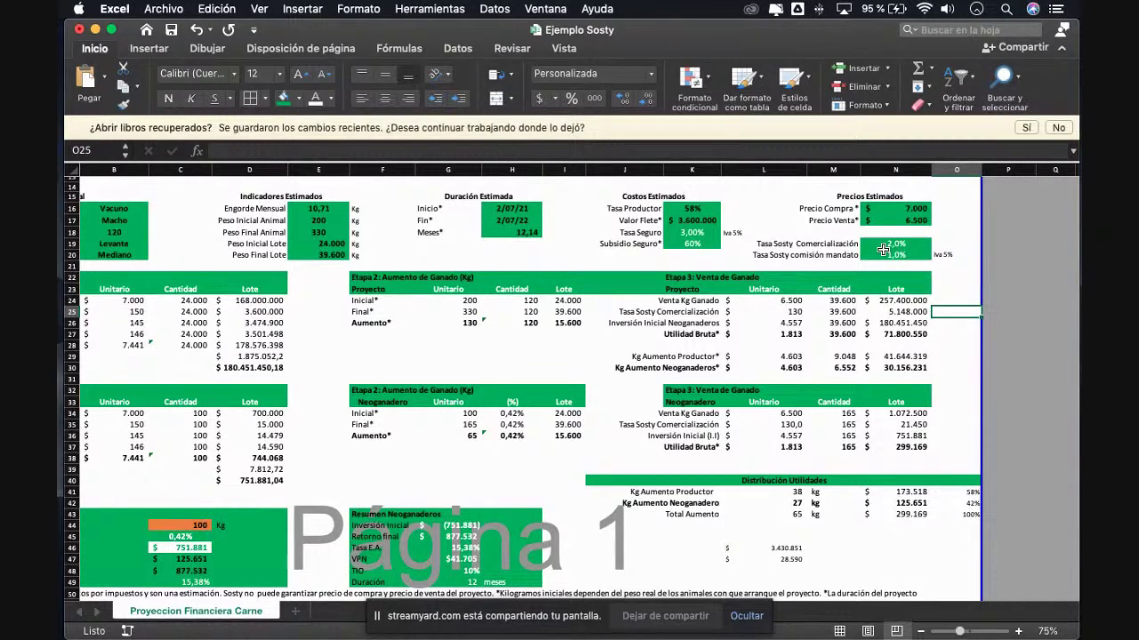
pyautogui.press('Down')
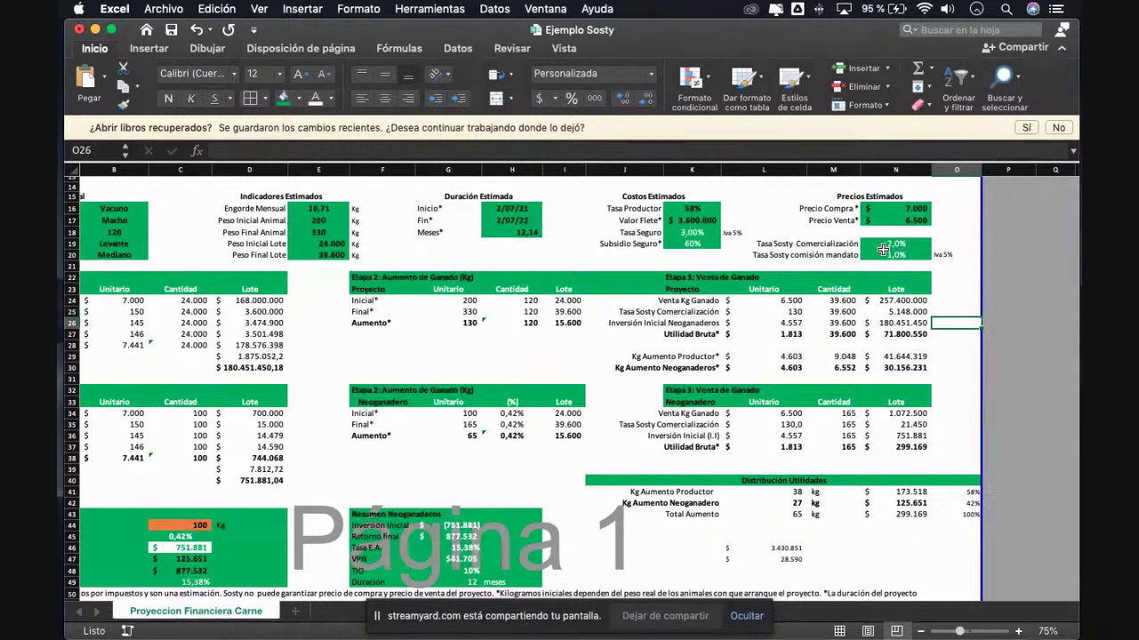
pyautogui.press('Left')
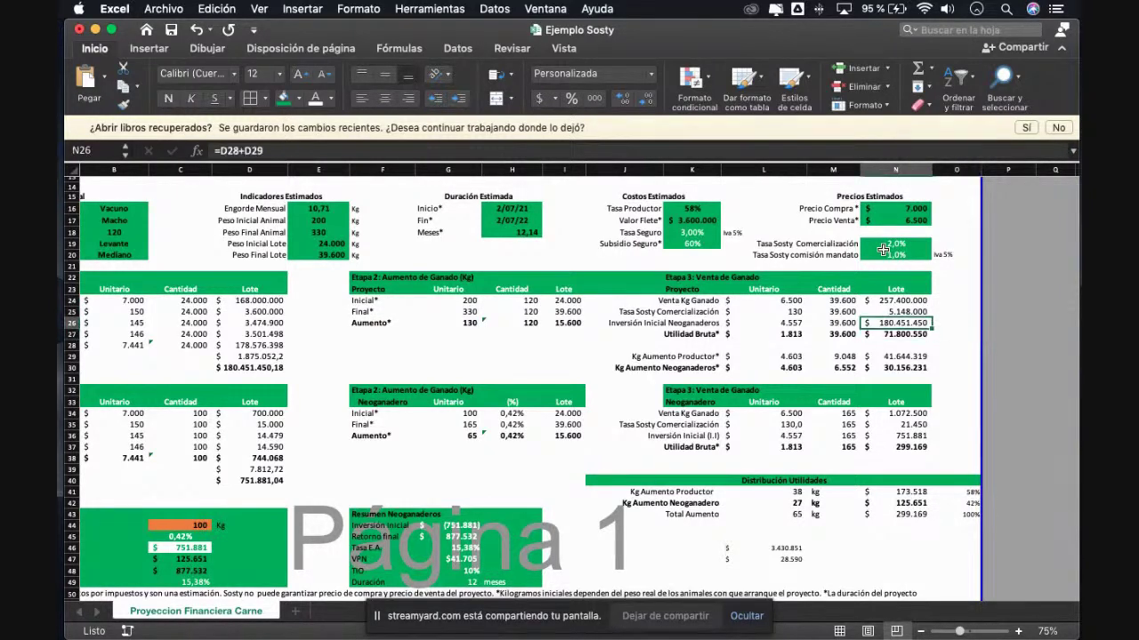
# Compare Inversión Inicial Neoganaderos in N26 with the Etapa 1 Valor total in D30
pyautogui.hscroll(-3, 401, 364)
pyautogui.scroll(1, 400, 365)
pyautogui.click(355, 387)
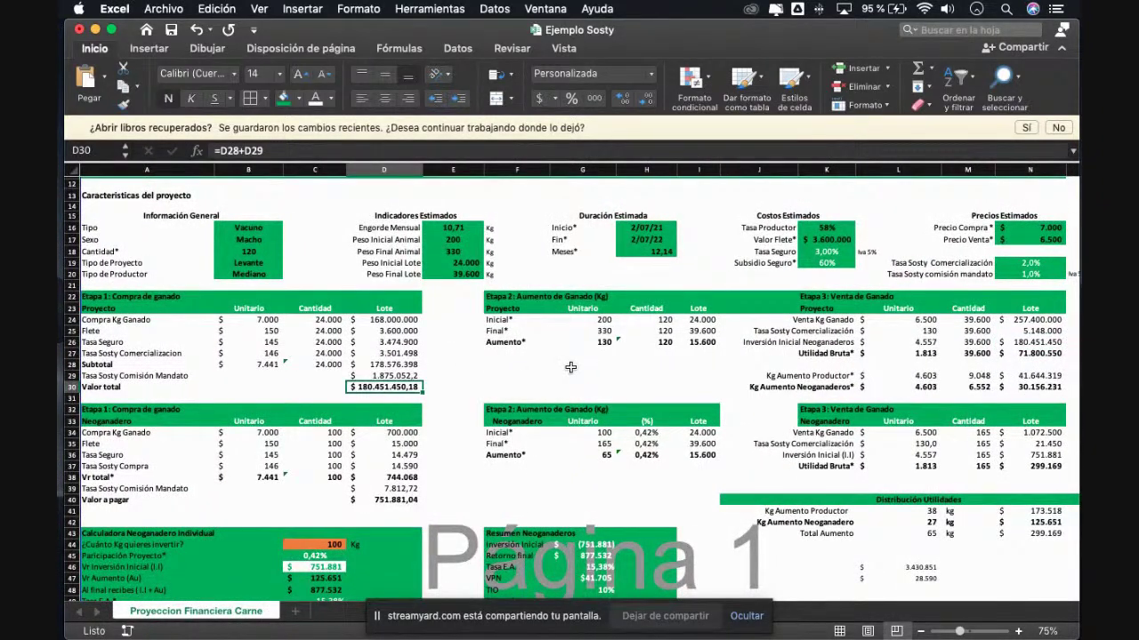
pyautogui.hscroll(2, 570, 368)
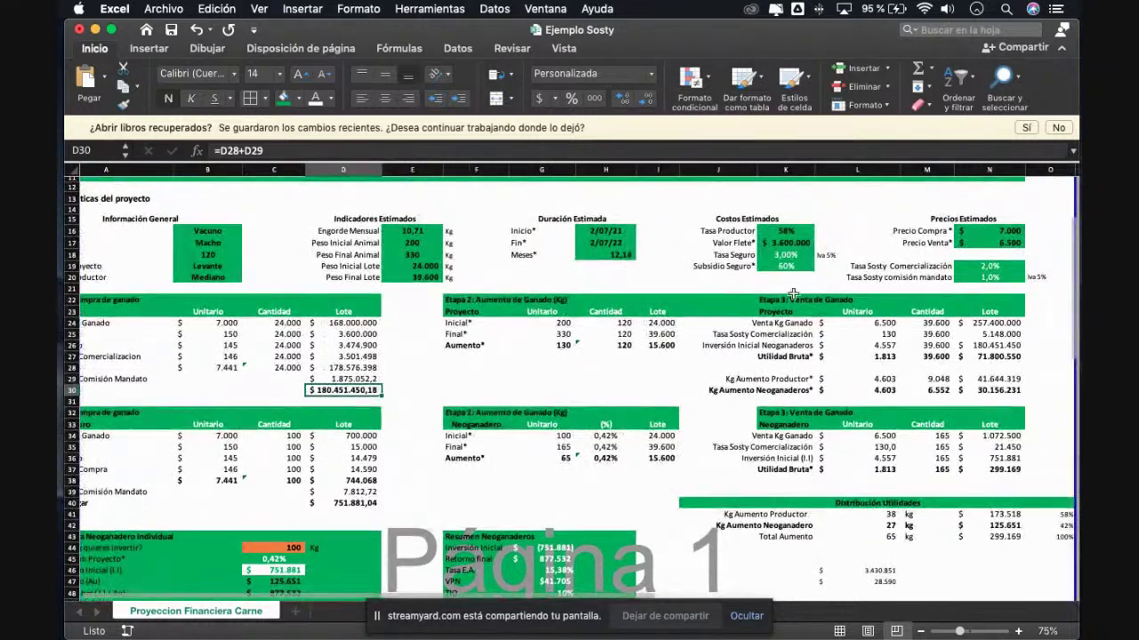
pyautogui.click(1004, 324)
pyautogui.press('Down')
pyautogui.press('Down')
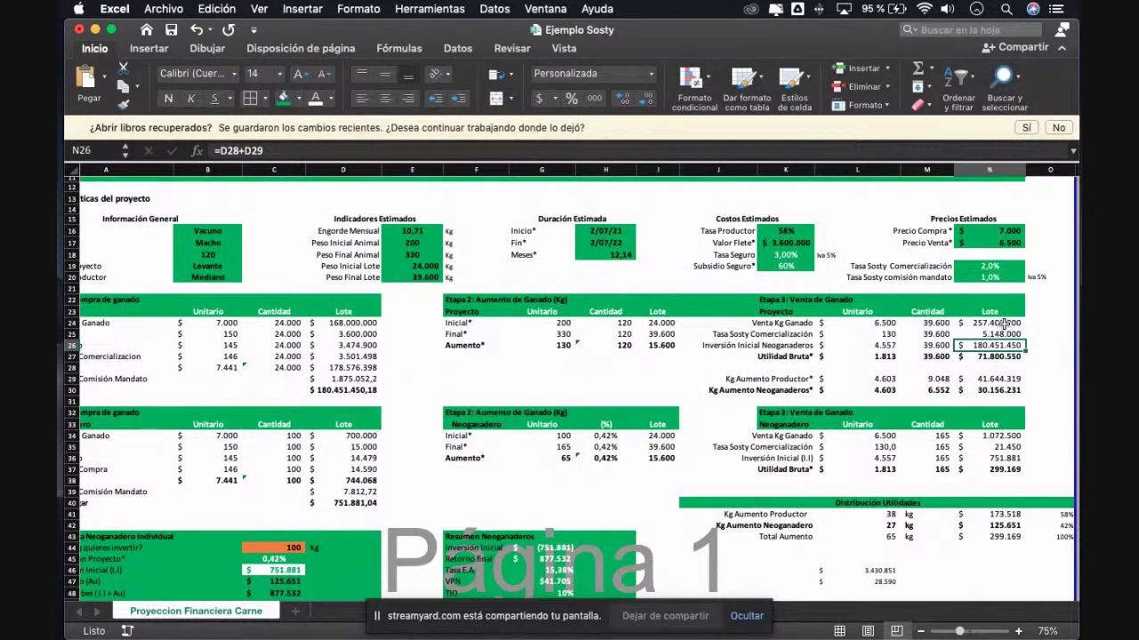
pyautogui.click(363, 393)
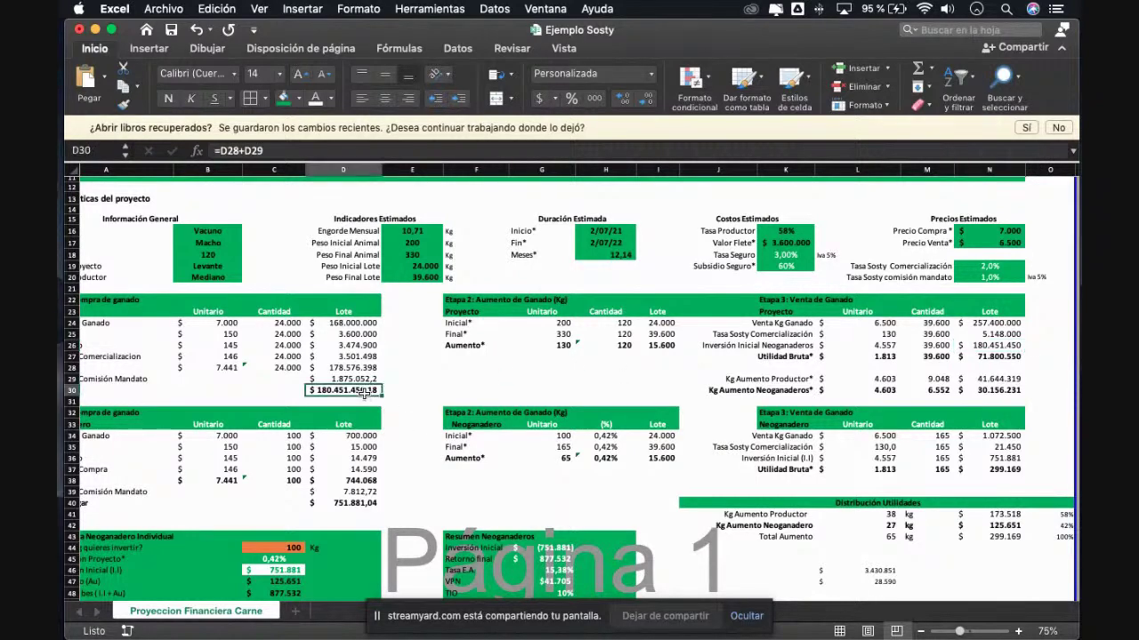
# Inspect the project's Utilidad Bruta formula in N27 in relation to the Precio Venta in N17
pyautogui.hscroll(2, 659, 390)
pyautogui.click(950, 356)
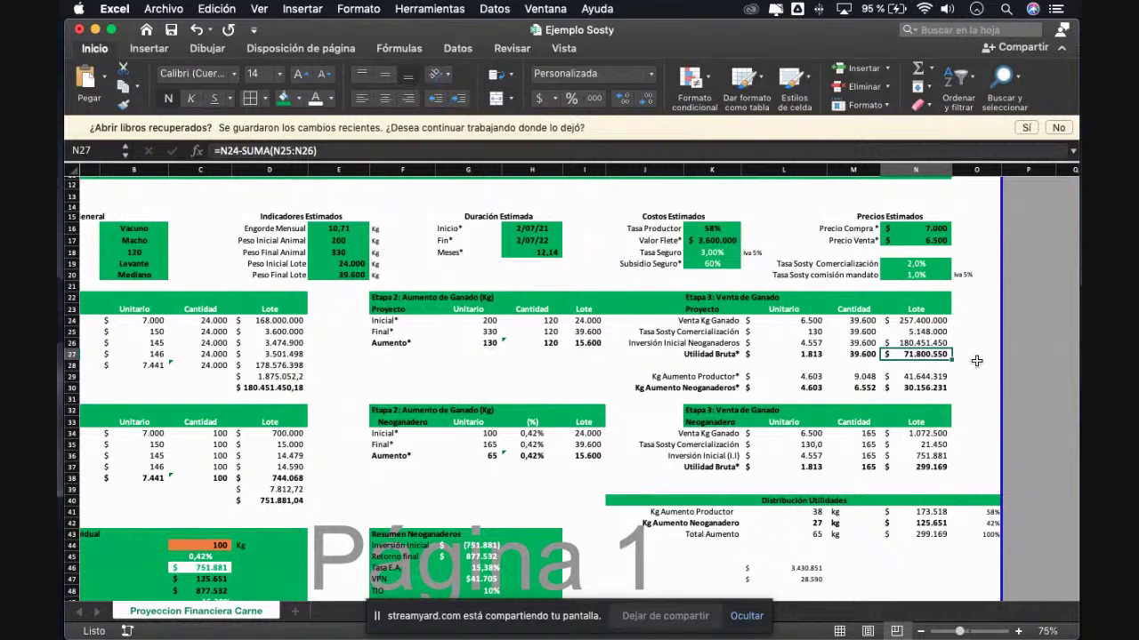
pyautogui.click(944, 242)
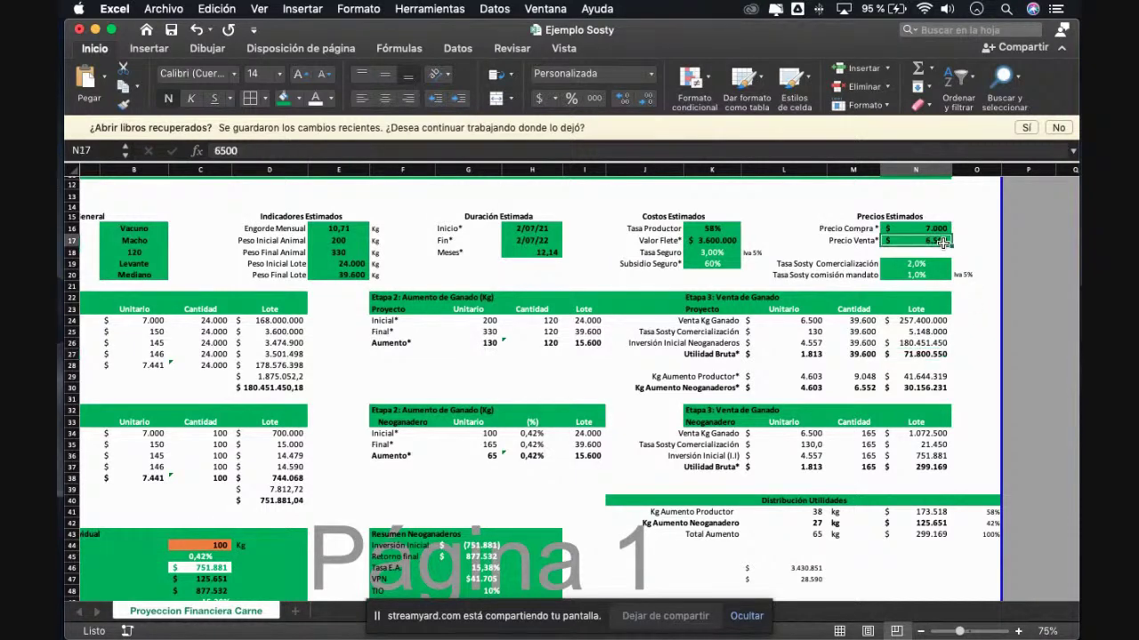
pyautogui.click(928, 354)
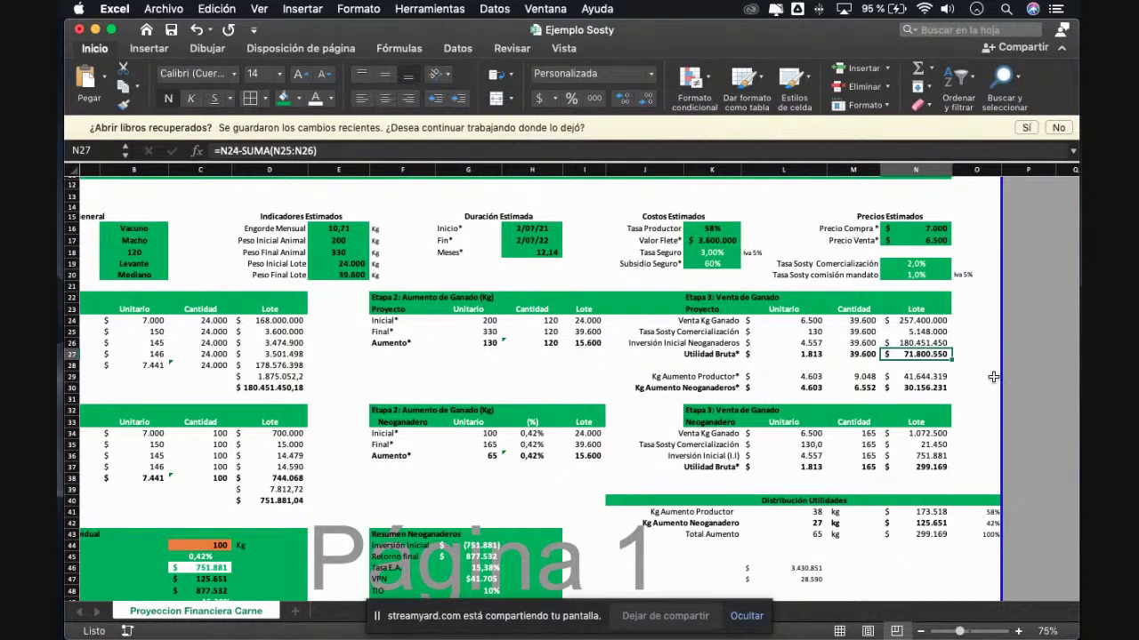
# Check the Kg Aumento Productor formula in N29 against the Tasa Productor in K16
pyautogui.press('Down')
pyautogui.press('Down')
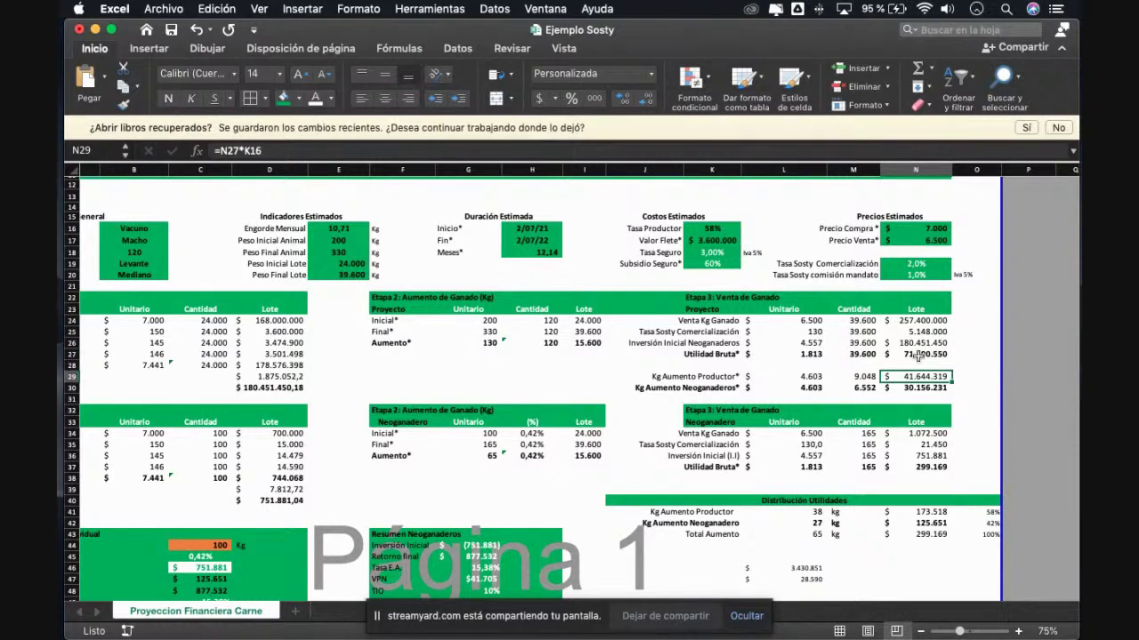
pyautogui.click(722, 229)
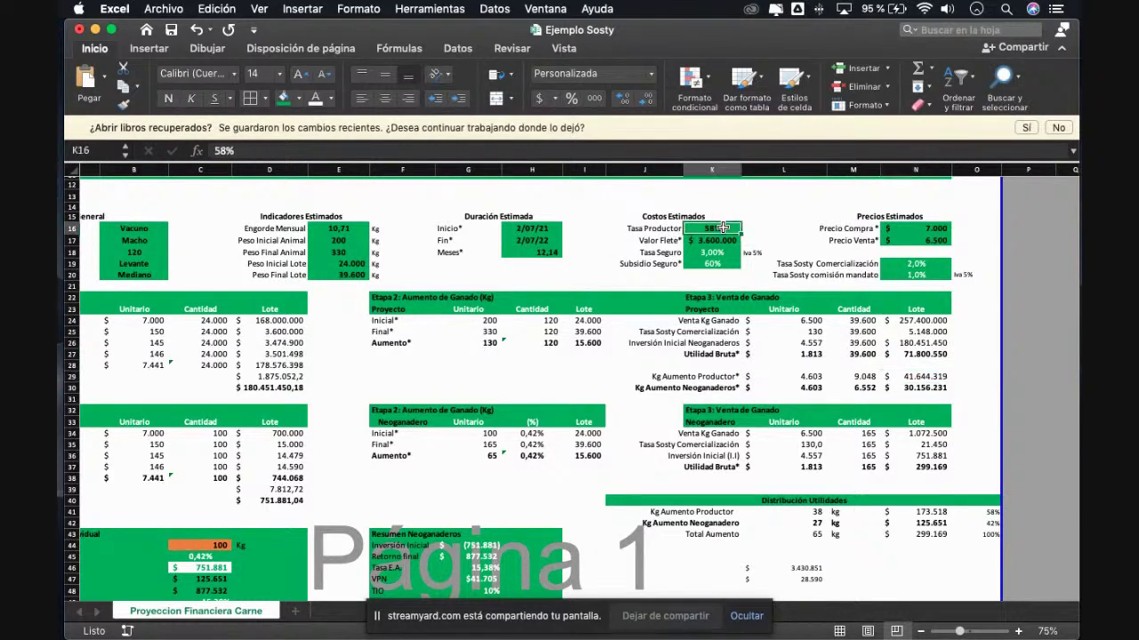
pyautogui.click(938, 378)
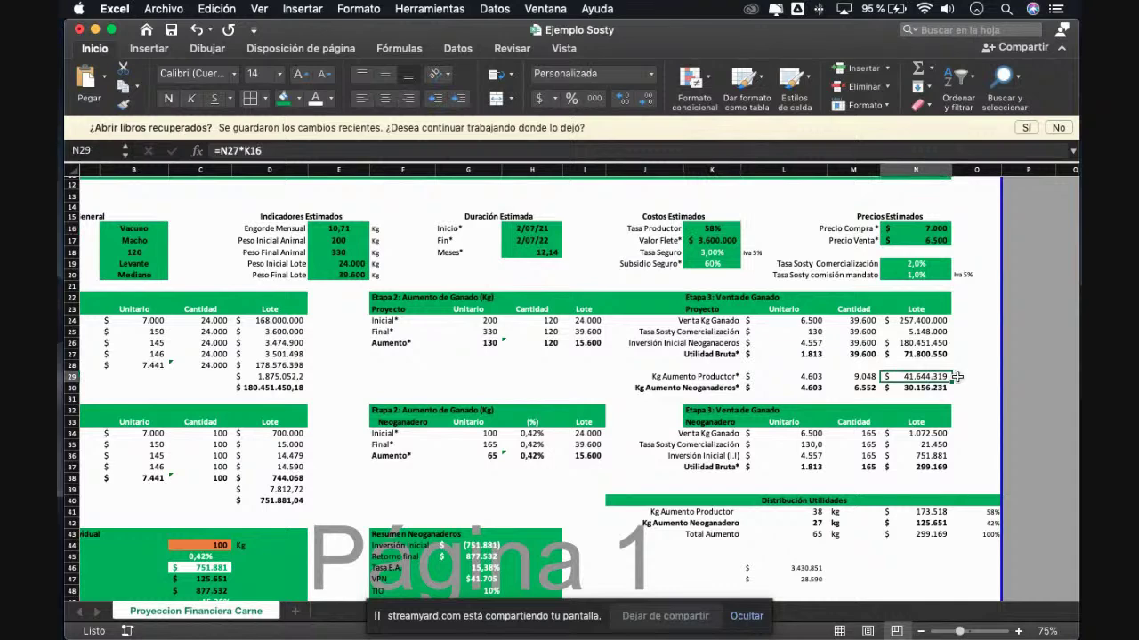
pyautogui.click(956, 377)
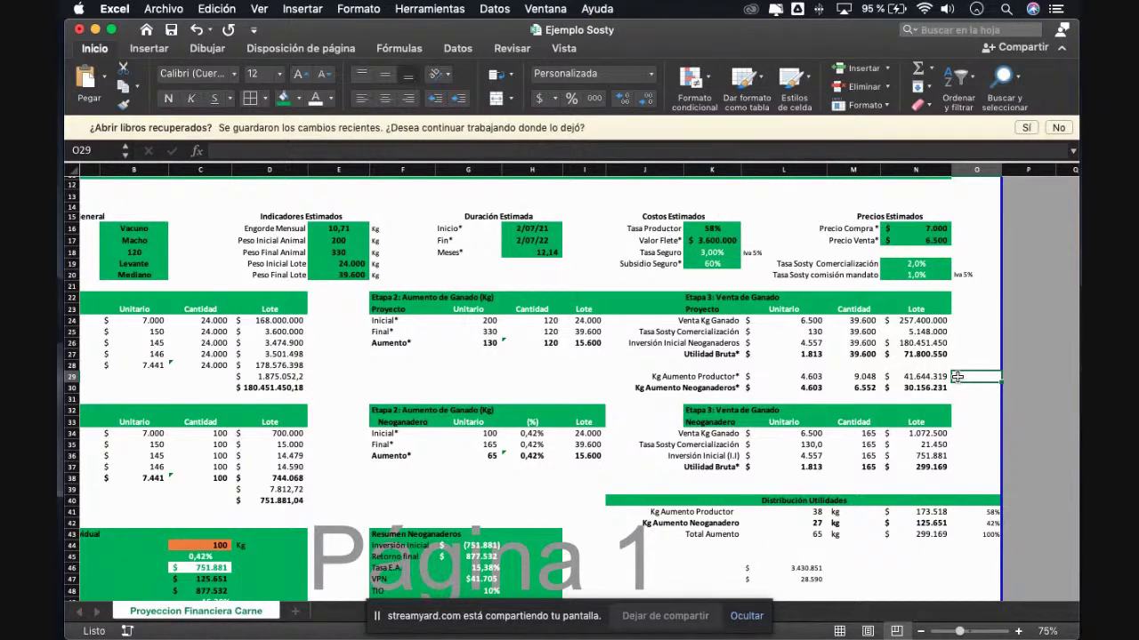
pyautogui.press('Left')
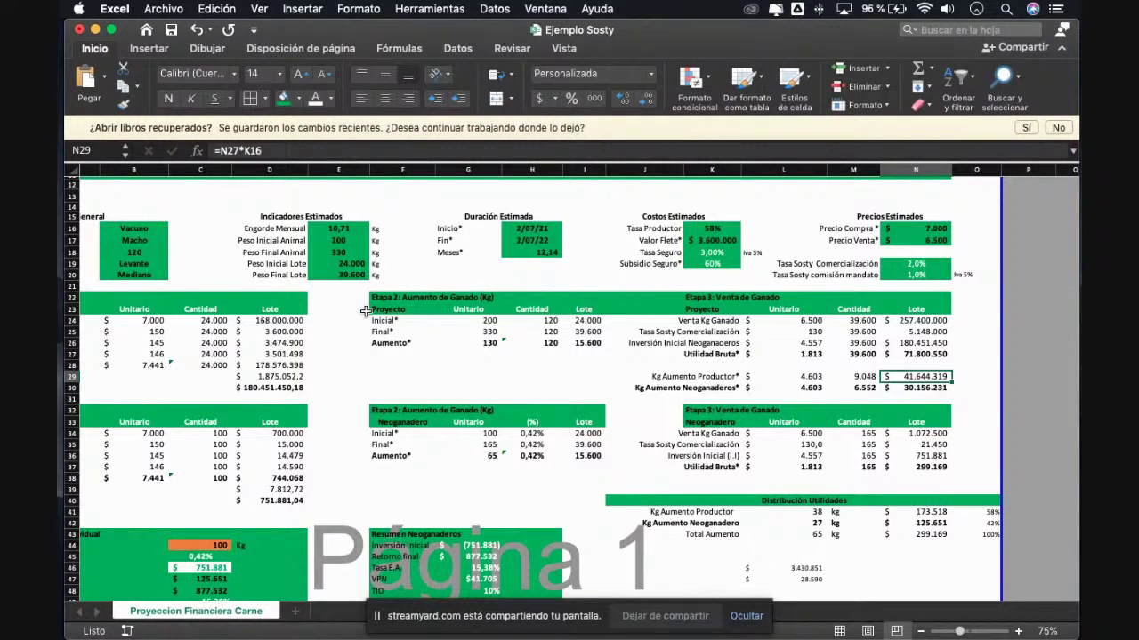
# Review the Peso Inicial Animal and Engorde Mensual indicators in relation to the Kg Aumento Productor amount in N29
pyautogui.click(338, 240)
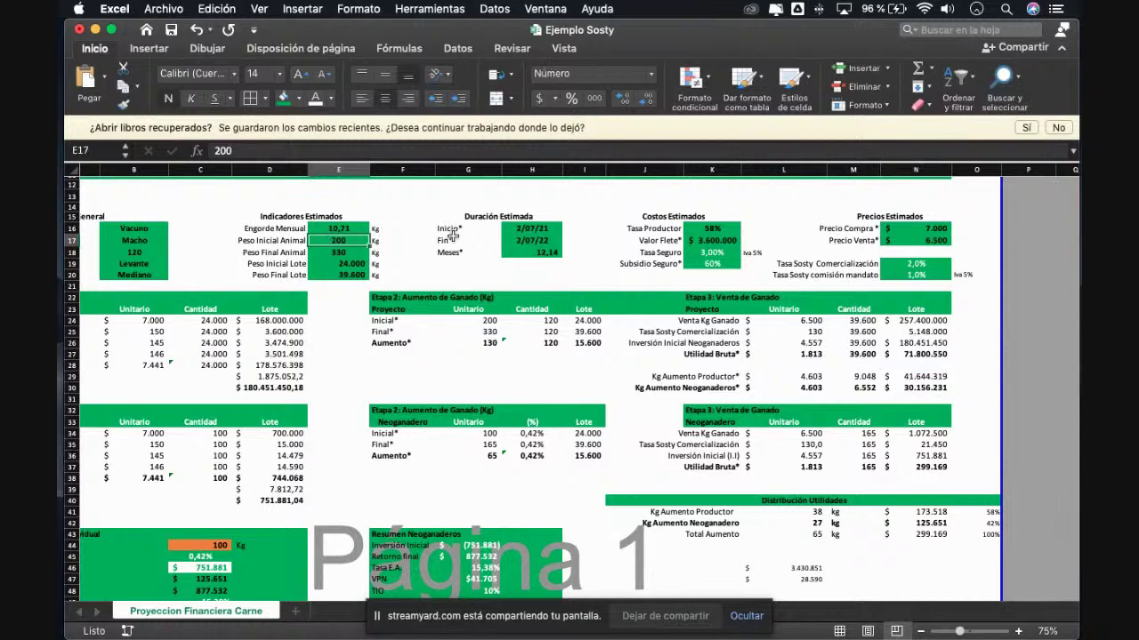
pyautogui.press('Up')
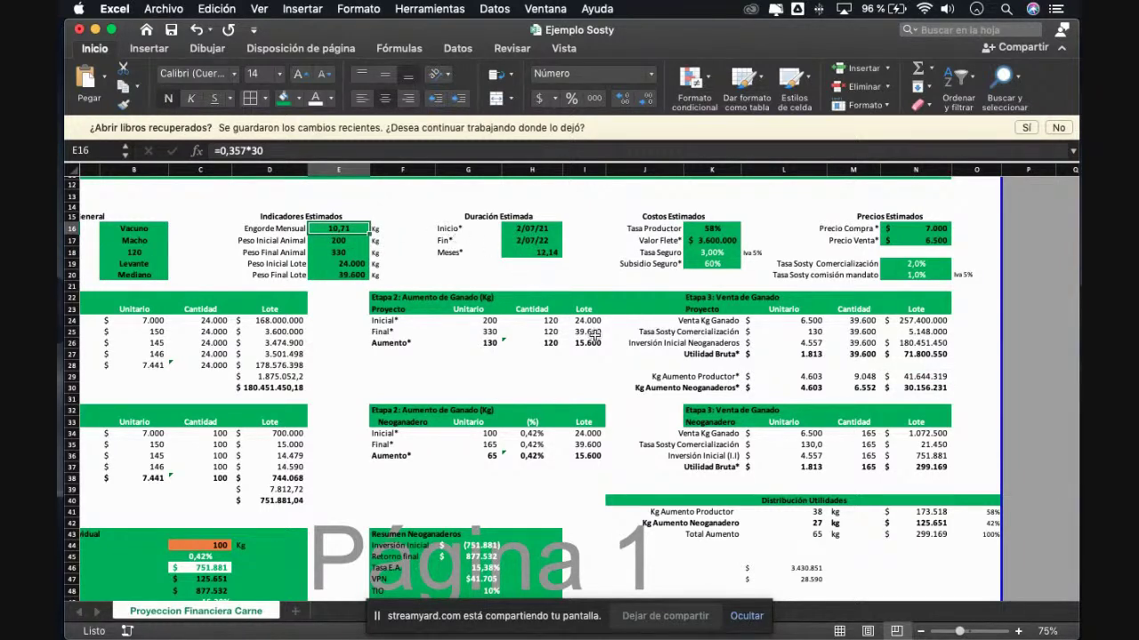
pyautogui.click(930, 377)
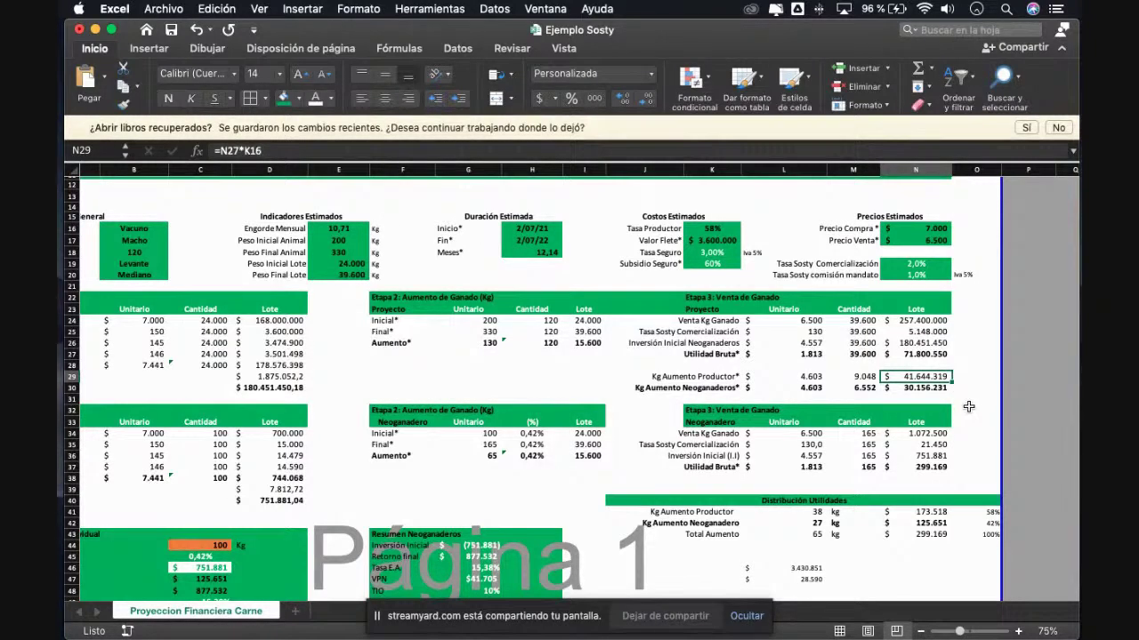
# Inspect the Kg Aumento Neoganaderos lot formula in N30 of the project's Etapa 3 sale table
pyautogui.scroll(-3, 968, 406)
pyautogui.hscroll(-1, 968, 407)
pyautogui.press('Down')
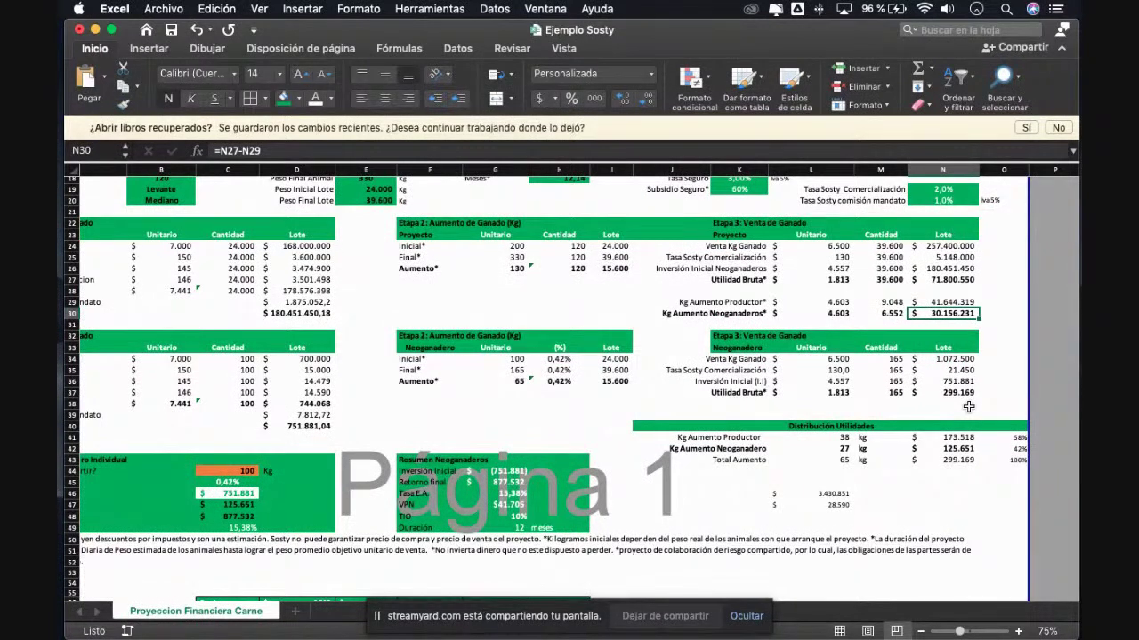
# Inspect the neoganadero Utilidad Bruta lot formula in N37 of the Etapa 3 sale table
pyautogui.press('Down')
pyautogui.press('Down')
pyautogui.press('Down')
pyautogui.press('Down')
pyautogui.press('Down')
pyautogui.press('Down')
pyautogui.press('Down')
pyautogui.press('Down')
pyautogui.press('Down')
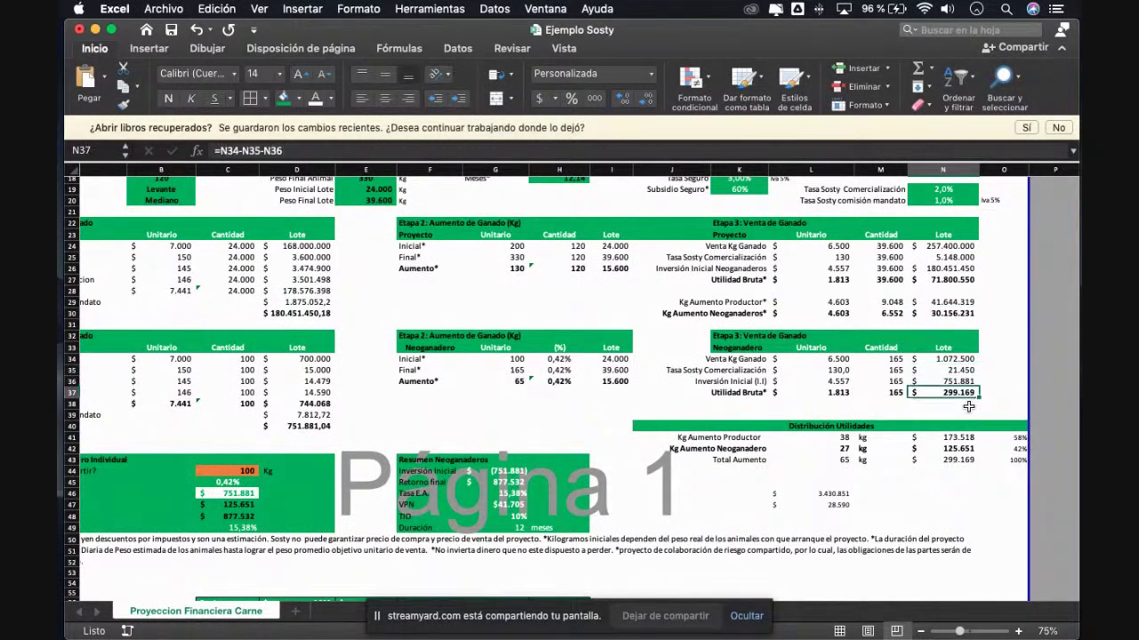
# Set the kilograms to invest in C44 of the Calculadora Neoganadero Individual to 24000
pyautogui.hscroll(-2, 569, 383)
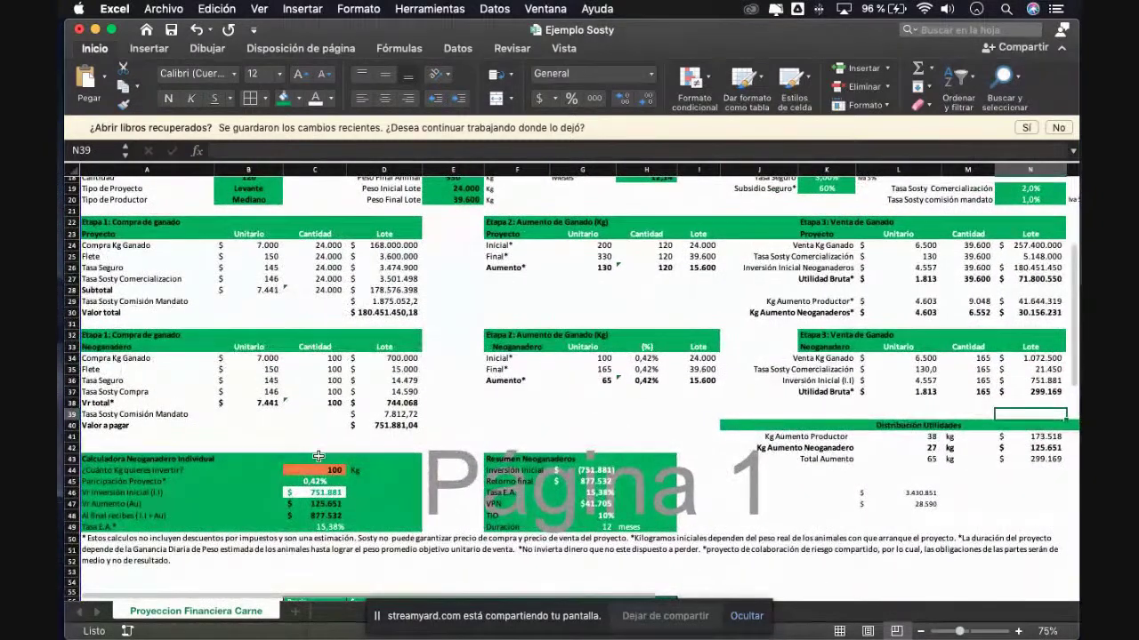
pyautogui.click(305, 471)
pyautogui.write('24000')
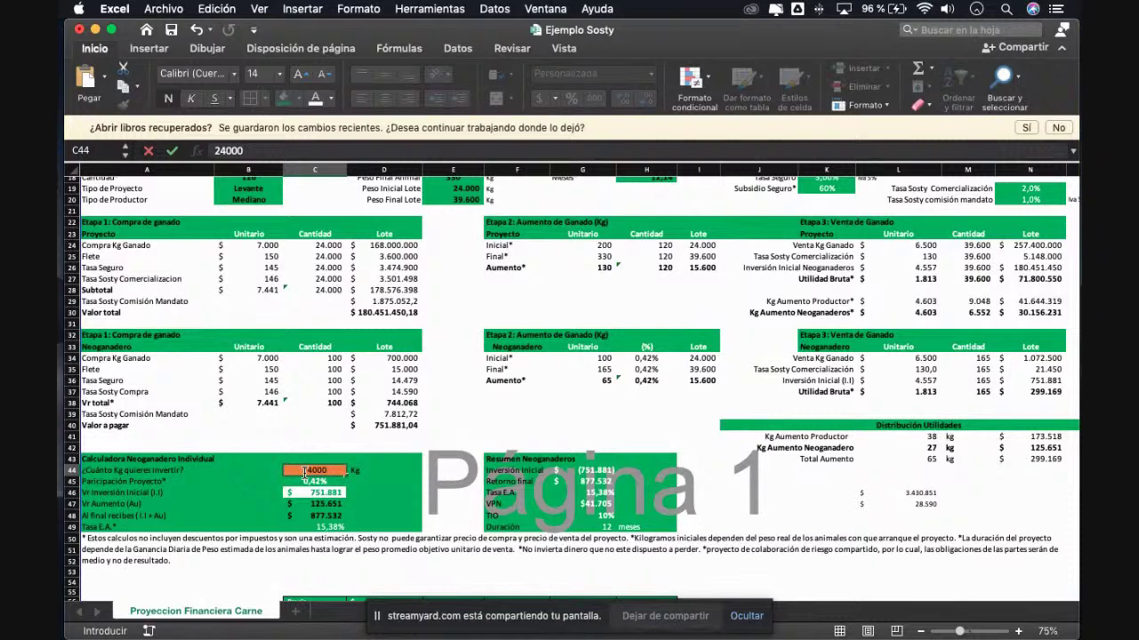
pyautogui.press('Return')
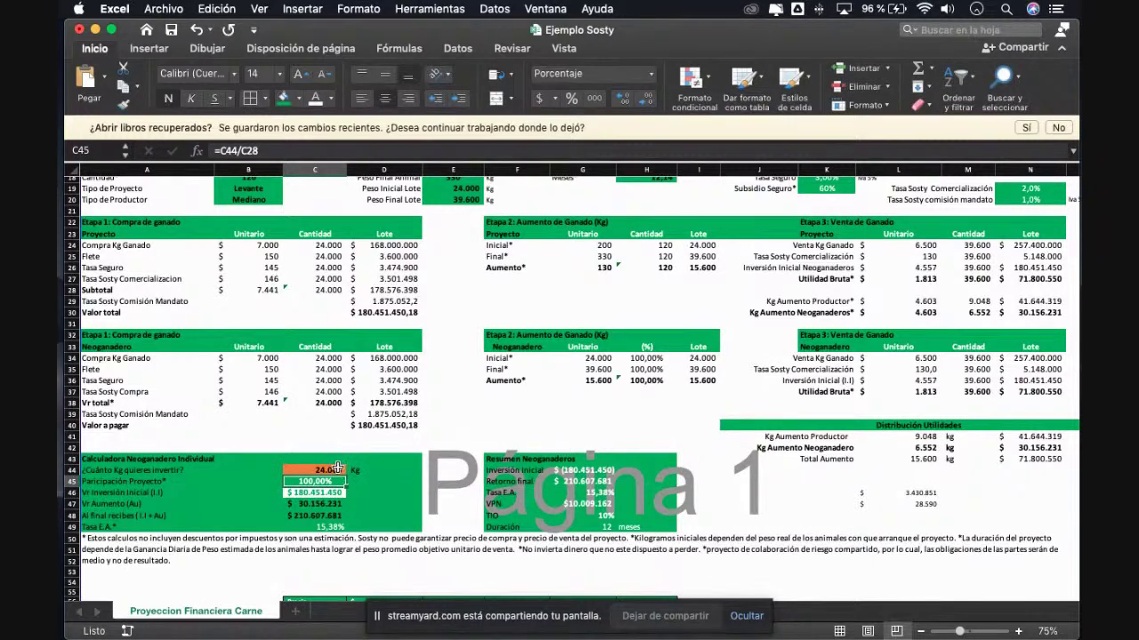
pyautogui.click(340, 469)
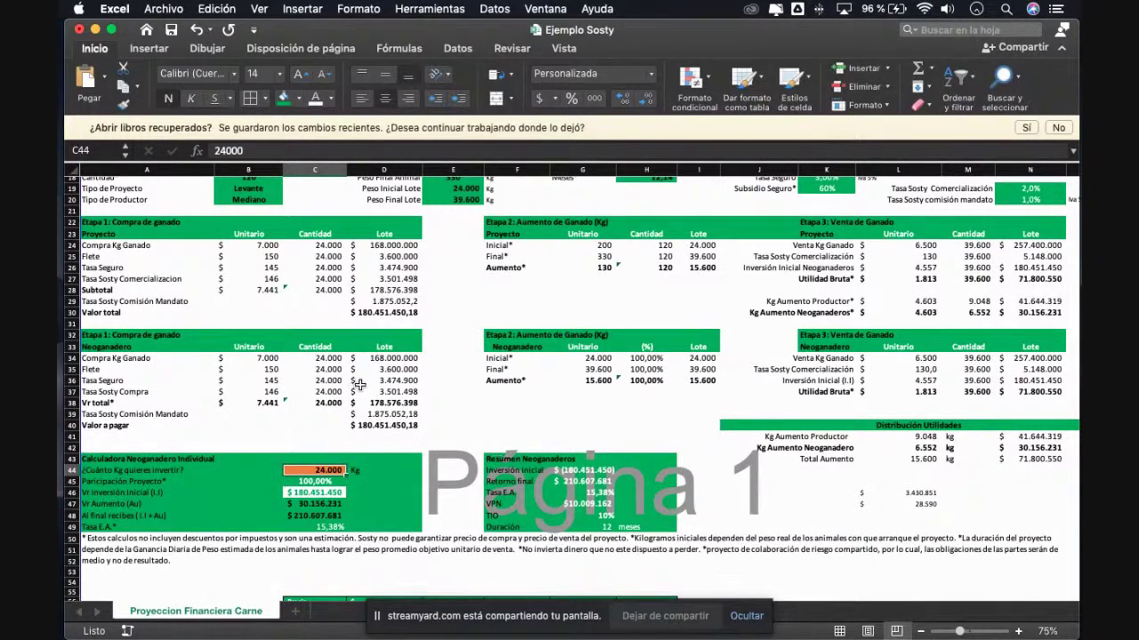
# Compare the project's Valor total in D30 and Kg Aumento Neoganaderos in N30 with the neoganadero figures
pyautogui.click(366, 314)
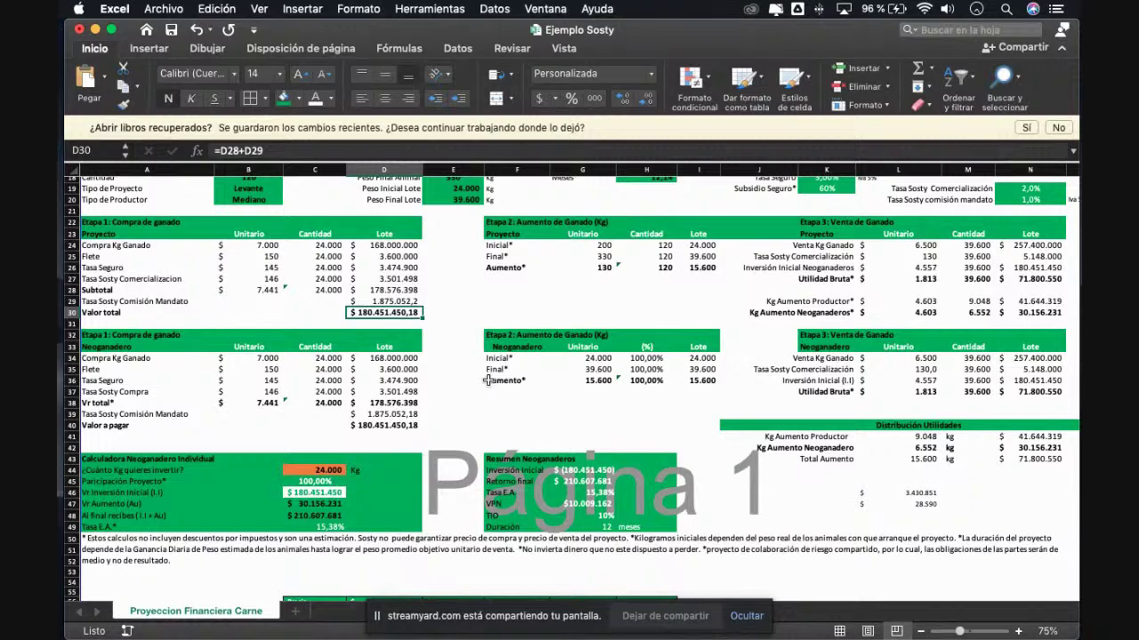
pyautogui.hscroll(3, 488, 381)
pyautogui.scroll(1, 487, 380)
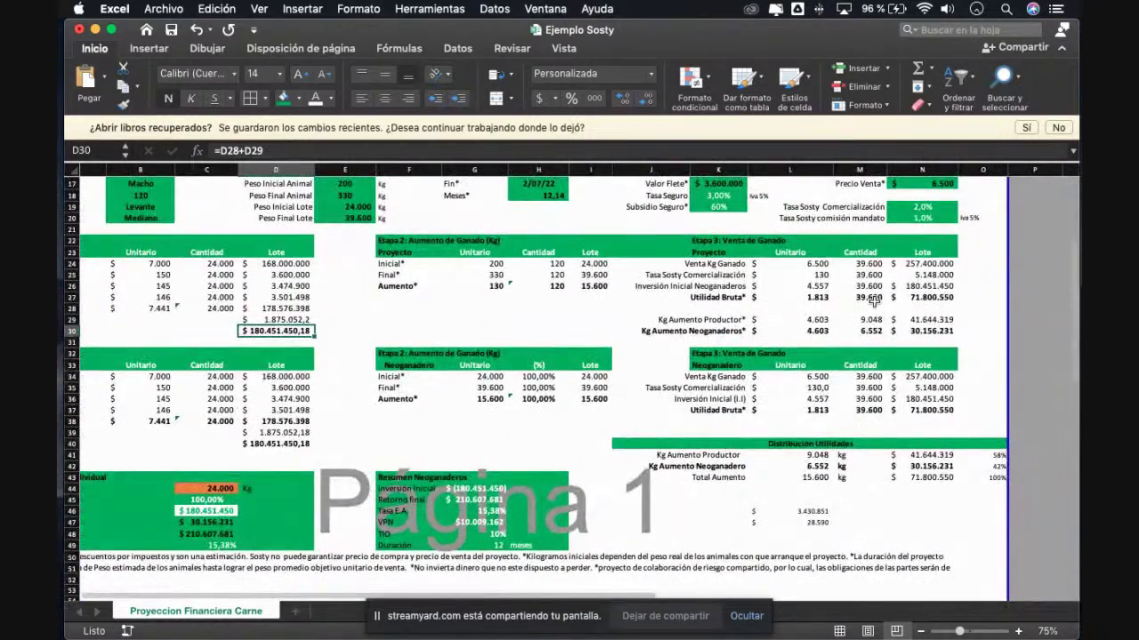
pyautogui.click(925, 330)
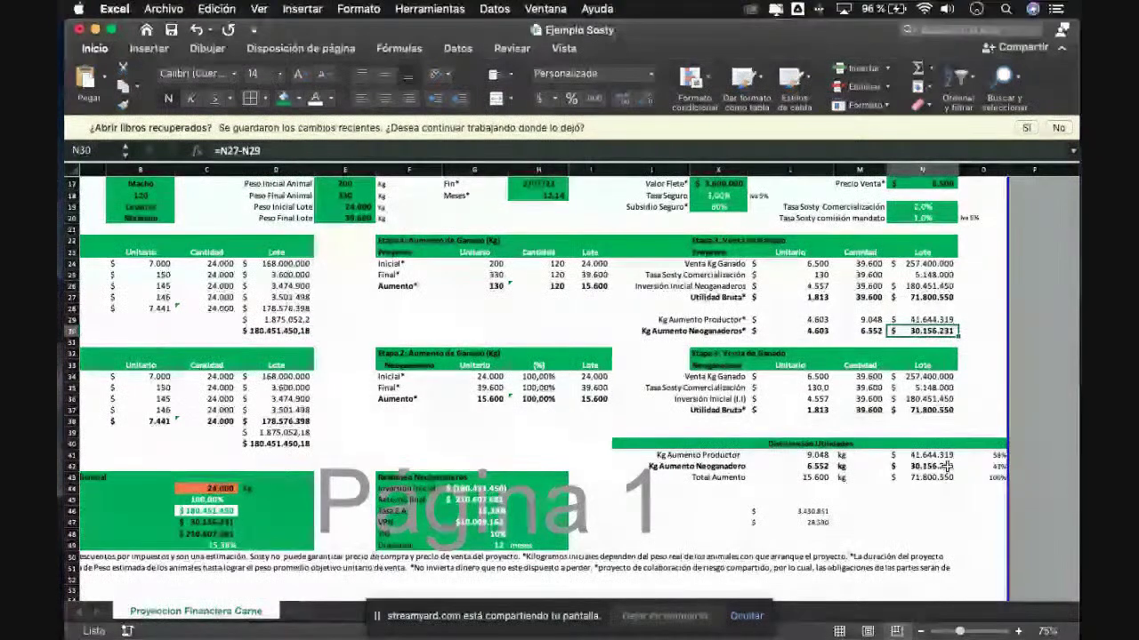
# Set the kilograms to invest in C44 to 100 and review the calculator's results down to the Tasa E.A. in C49
pyautogui.click(212, 489)
pyautogui.write('100')
pyautogui.press('Return')
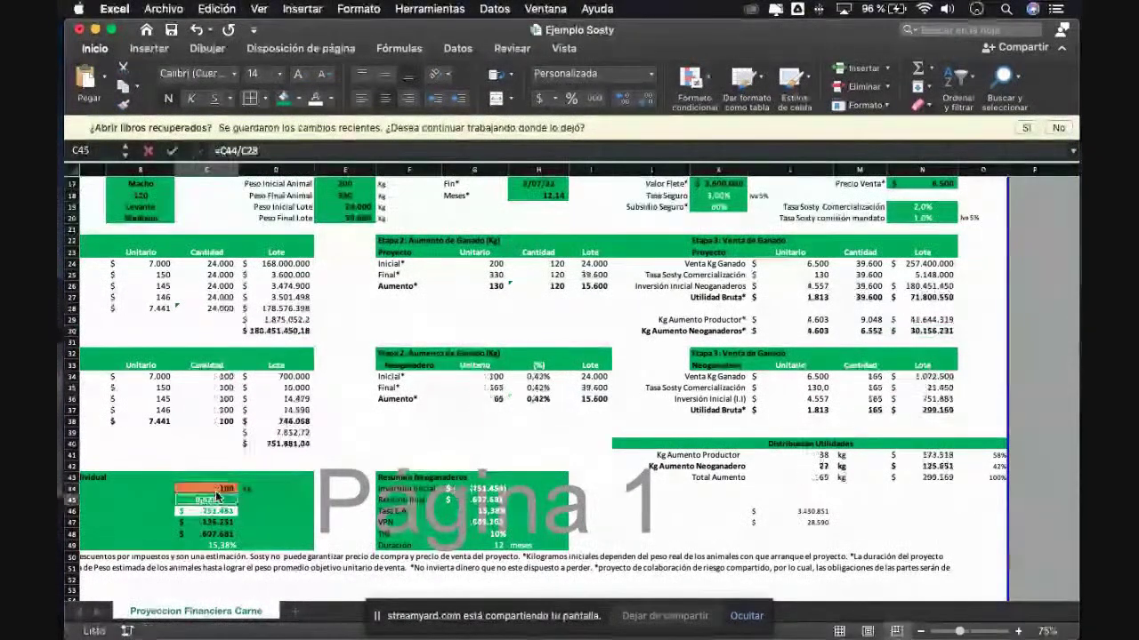
pyautogui.press('Down')
pyautogui.press('Down')
pyautogui.press('Down')
pyautogui.press('Down')
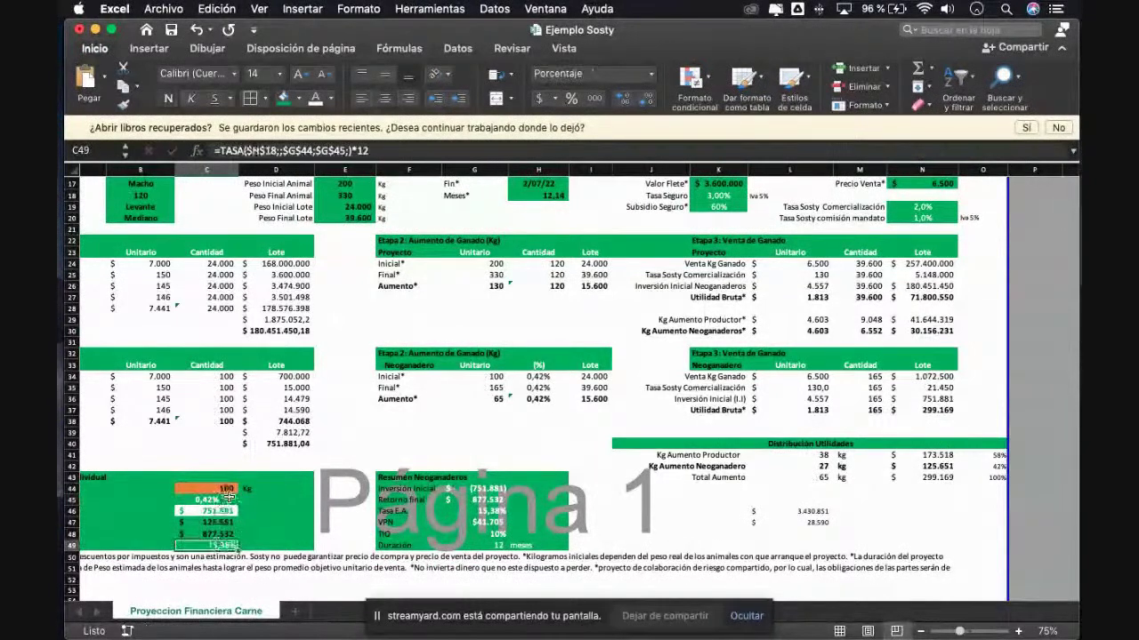
# Try 1000 kg as the investment in C44 and return it to 100 kg, comparing the neoganadero tables
pyautogui.click(226, 487)
pyautogui.write('1000')
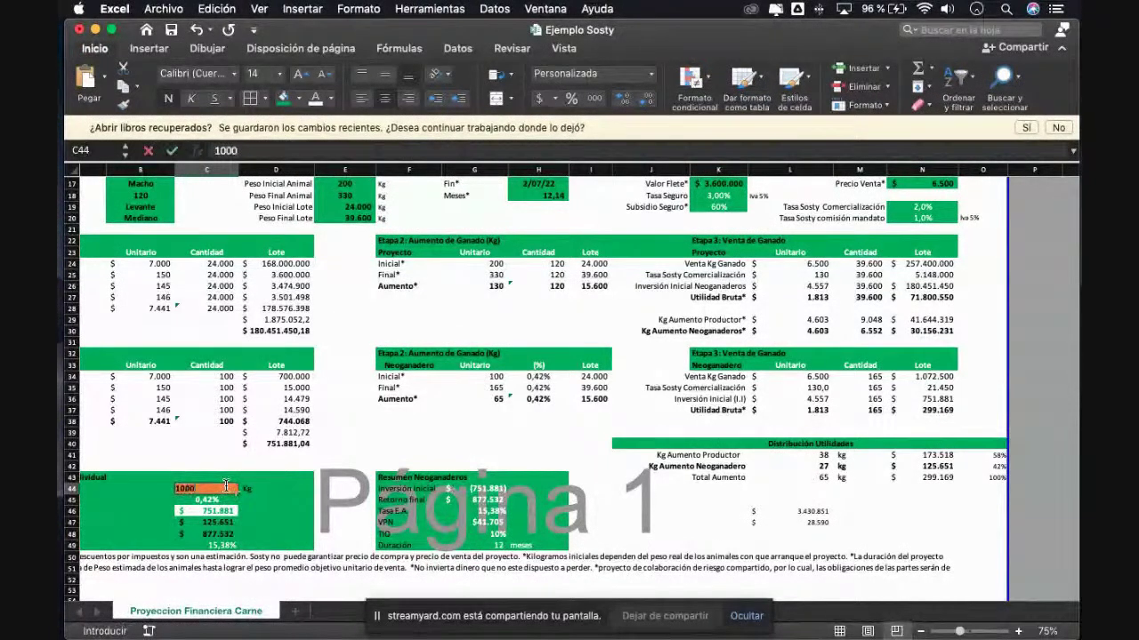
pyautogui.press('Return')
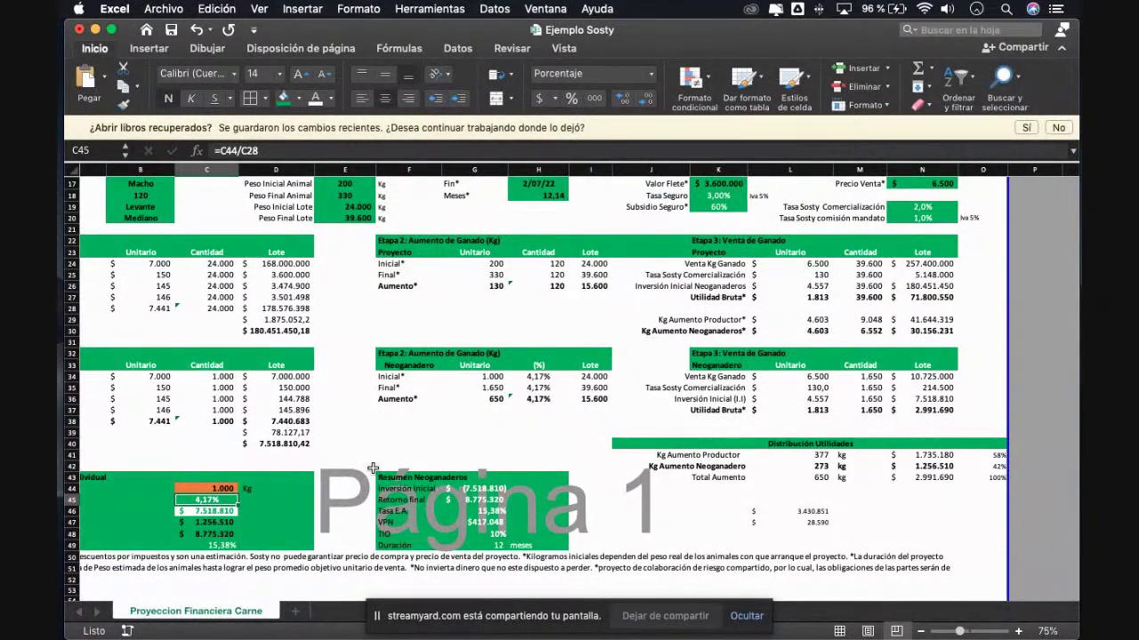
pyautogui.press('Up')
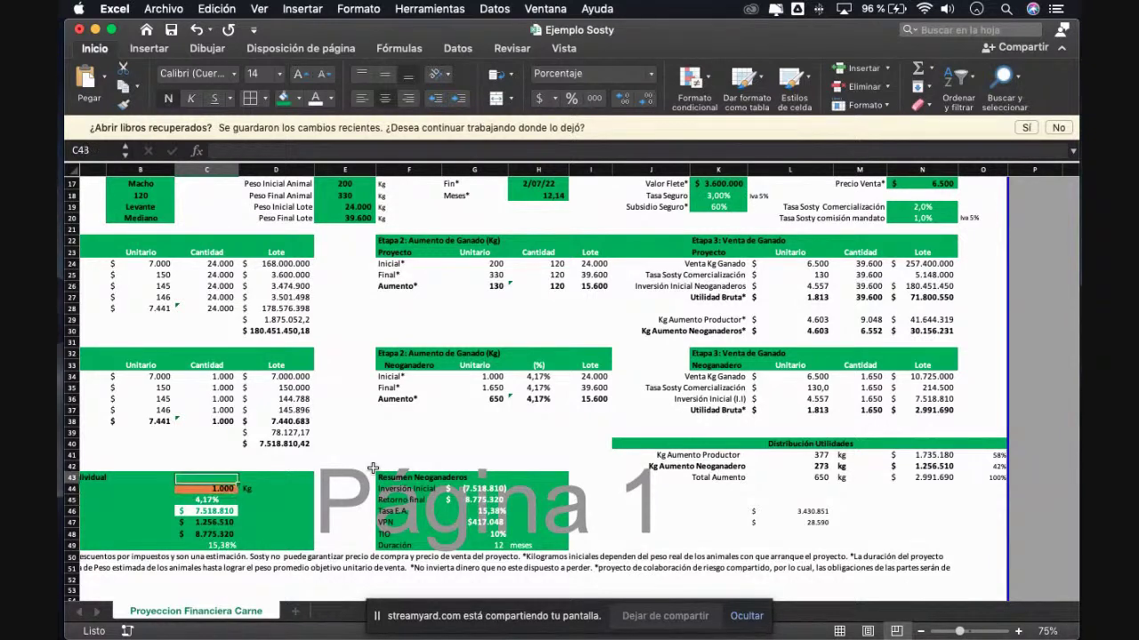
pyautogui.write('100')
pyautogui.press('Return')
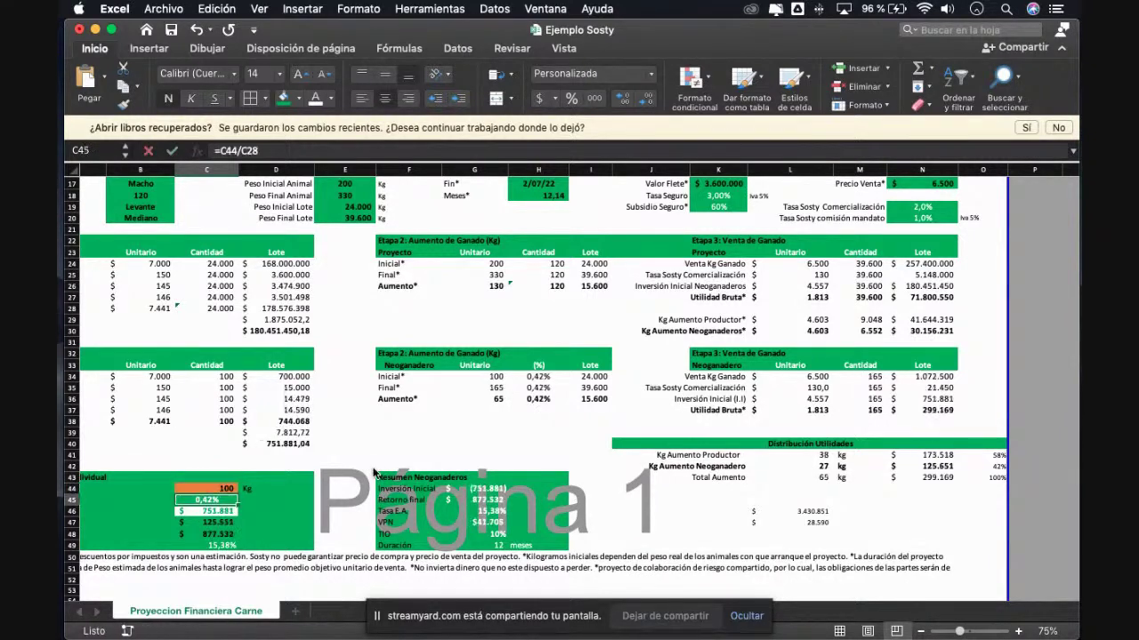
# Try investments of 1000 kg and 24000 kg in C44 of the individual calculator
pyautogui.press('Up')
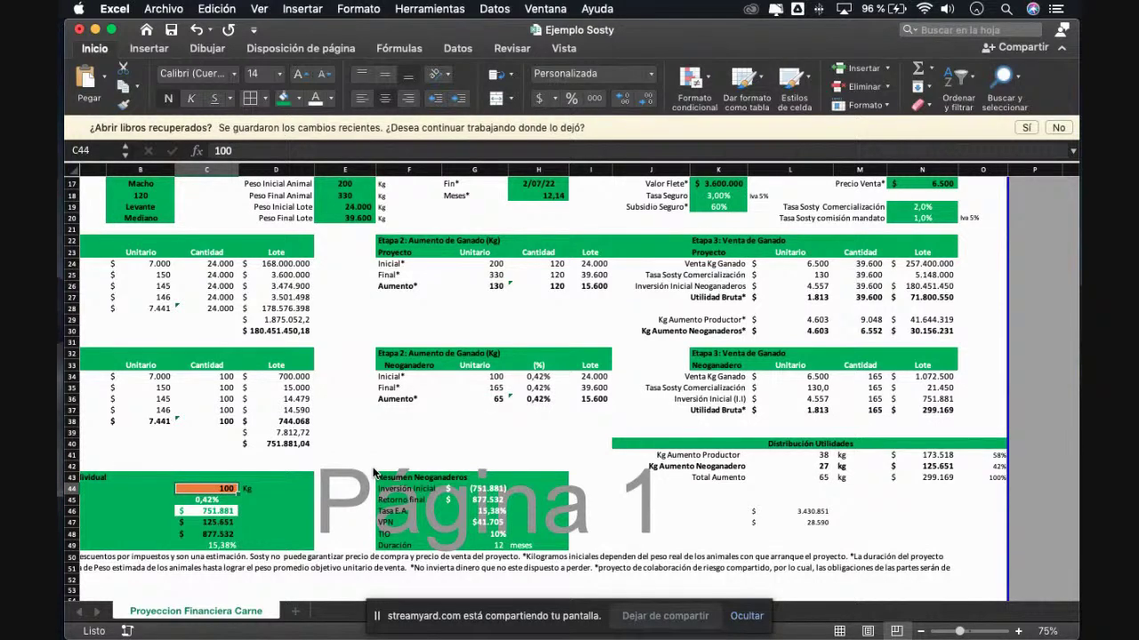
pyautogui.write('1000')
pyautogui.press('Return')
pyautogui.press('Up')
pyautogui.write('20')
pyautogui.press('BackSpace')
pyautogui.write('40000')
pyautogui.press('BackSpace')
pyautogui.press('Return')
# Set the kilograms to invest in C44 of the individual calculator to 1.000
pyautogui.press('Up')
pyautogui.write('1.000')
pyautogui.press('Return')
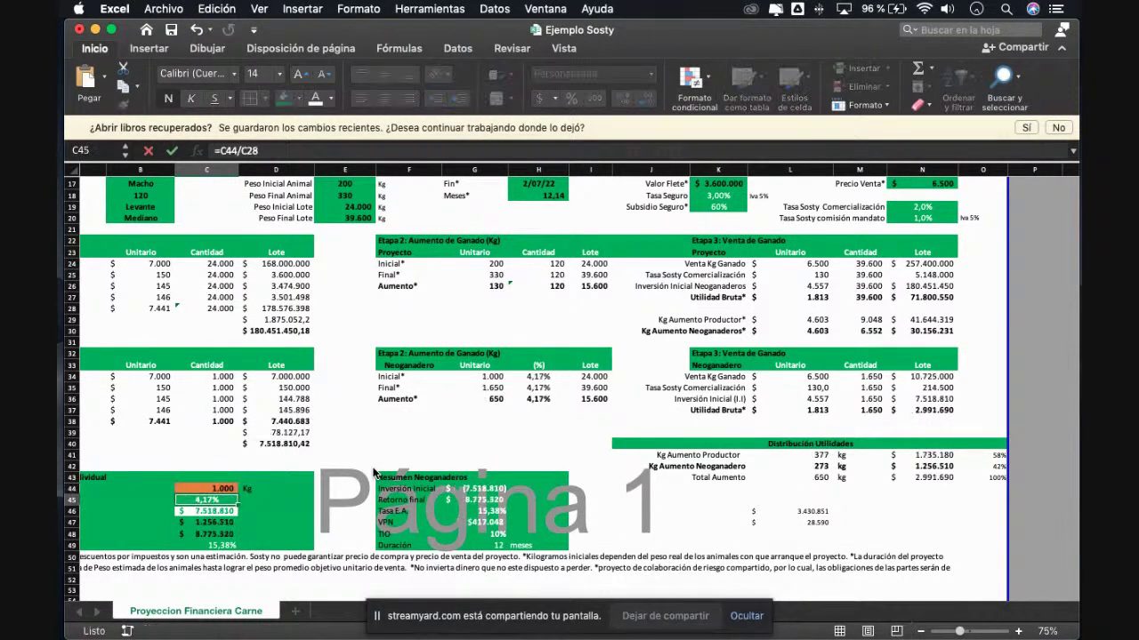
# Review the neoganadero Valor a pagar formula in D40 alongside the Distribución Utilidades table
pyautogui.scroll(-2, 503, 470)
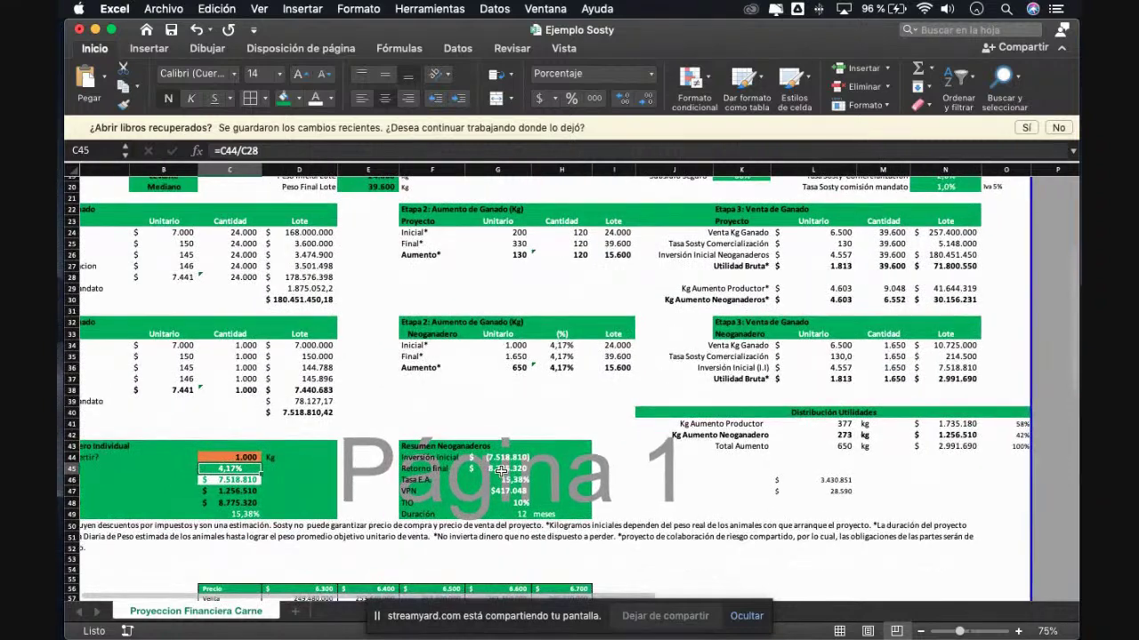
pyautogui.scroll(3, 599, 384)
pyautogui.hscroll(-2, 599, 384)
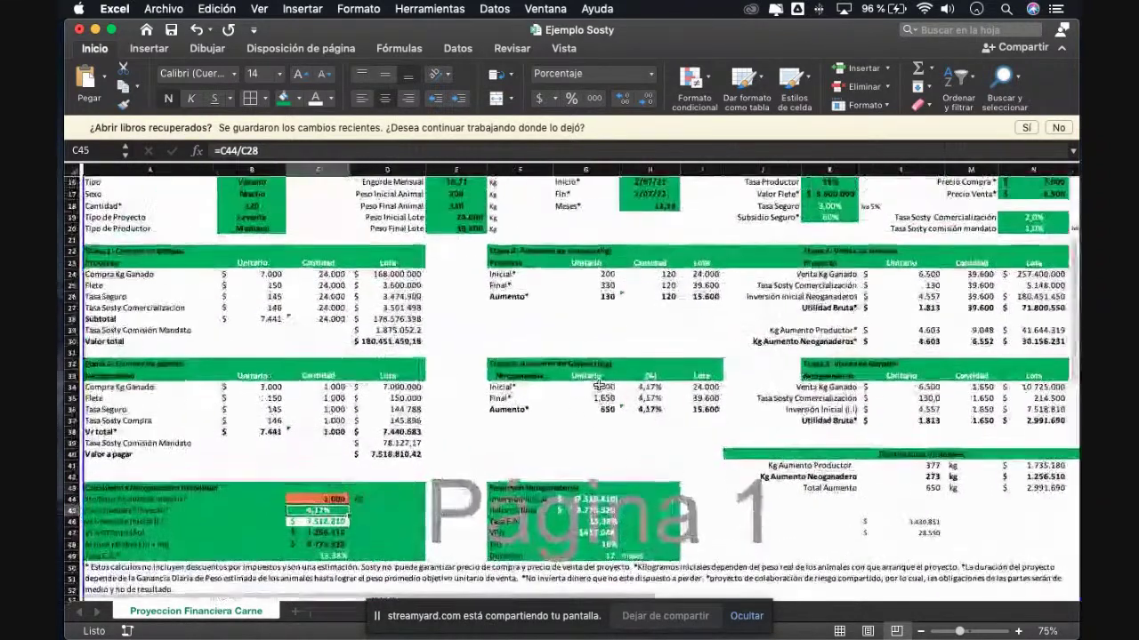
pyautogui.click(384, 452)
pyautogui.scroll(-2, 558, 459)
pyautogui.hscroll(2, 614, 459)
pyautogui.scroll(1, 614, 459)
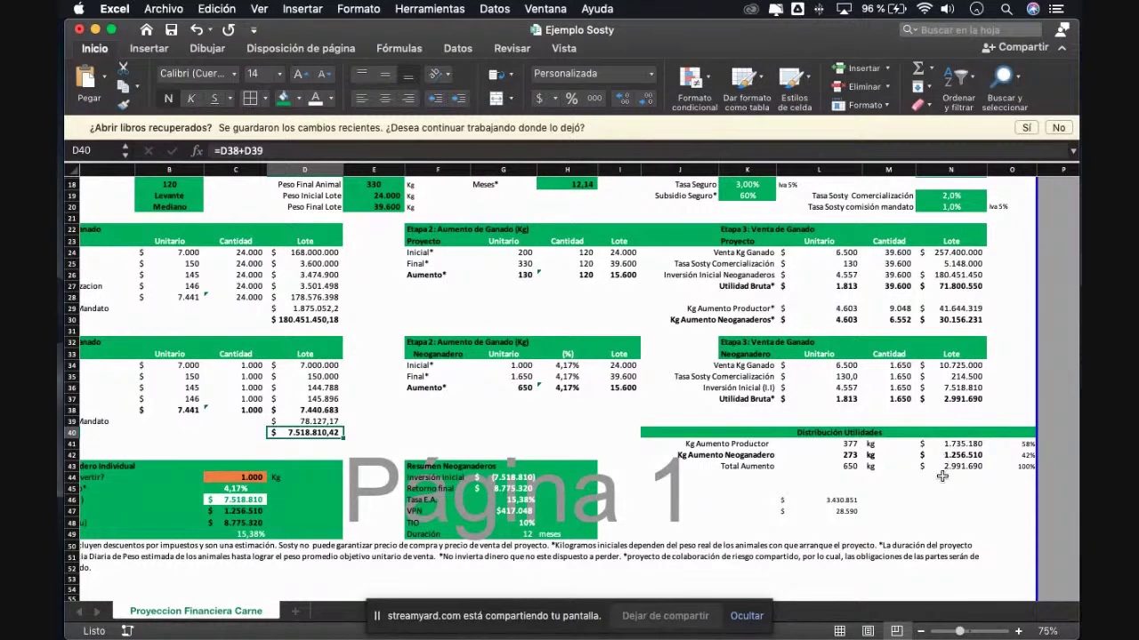
# Inspect the Retorno final formula in G45 and the Tasa E.A. in G46 of the Resumen Neoganaderos
pyautogui.click(498, 488)
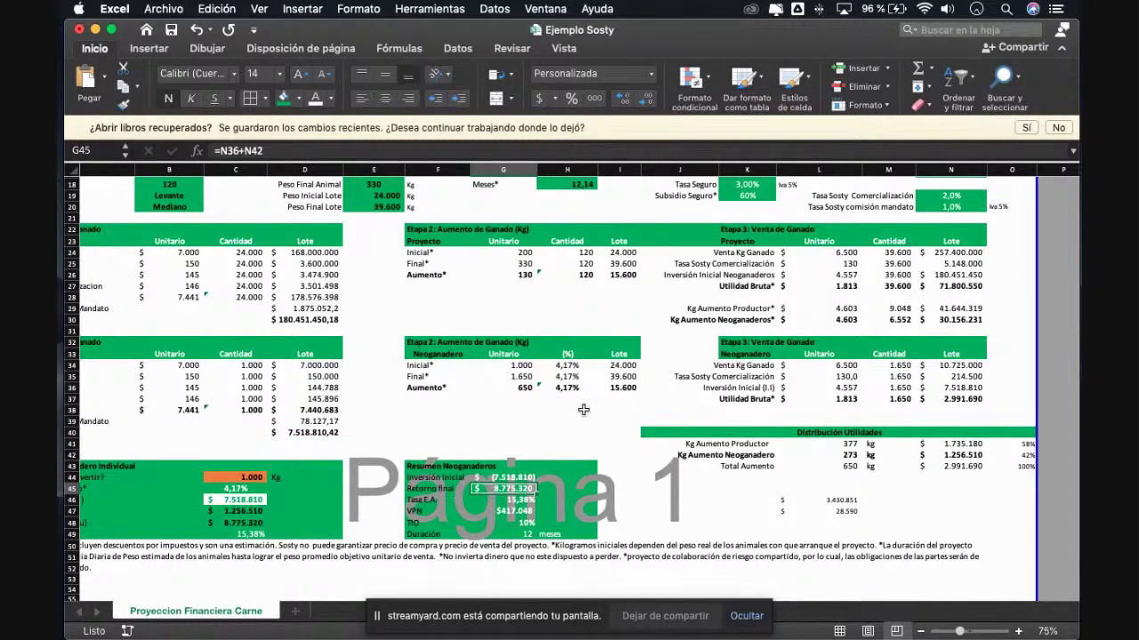
pyautogui.scroll(-1, 583, 409)
pyautogui.hscroll(-1, 582, 409)
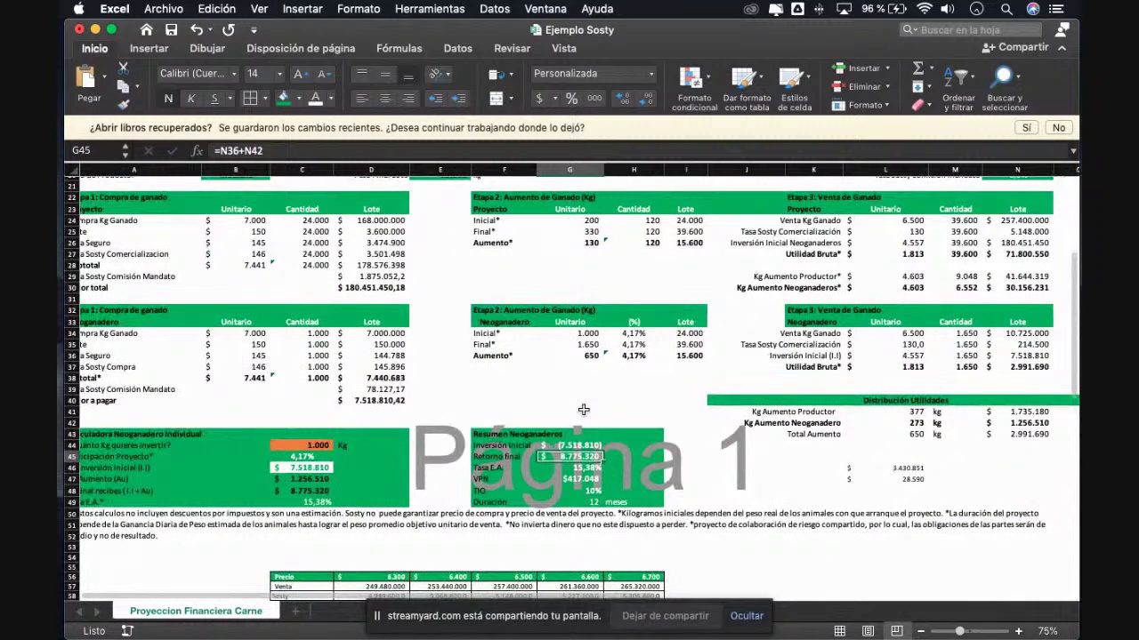
pyautogui.press('Down')
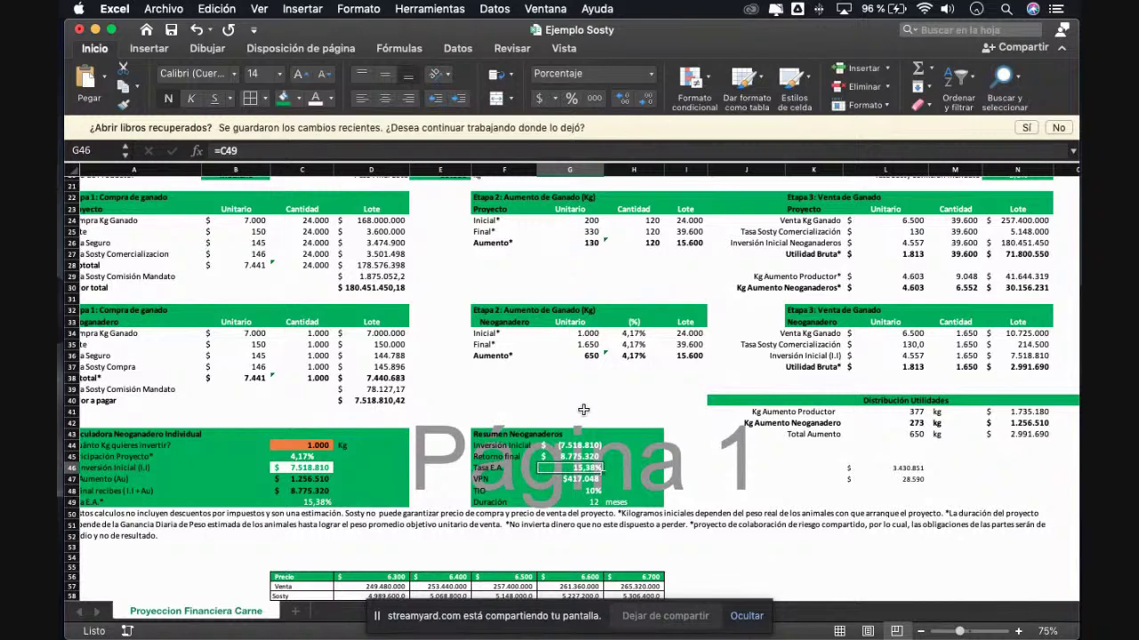
pyautogui.click(451, 421)
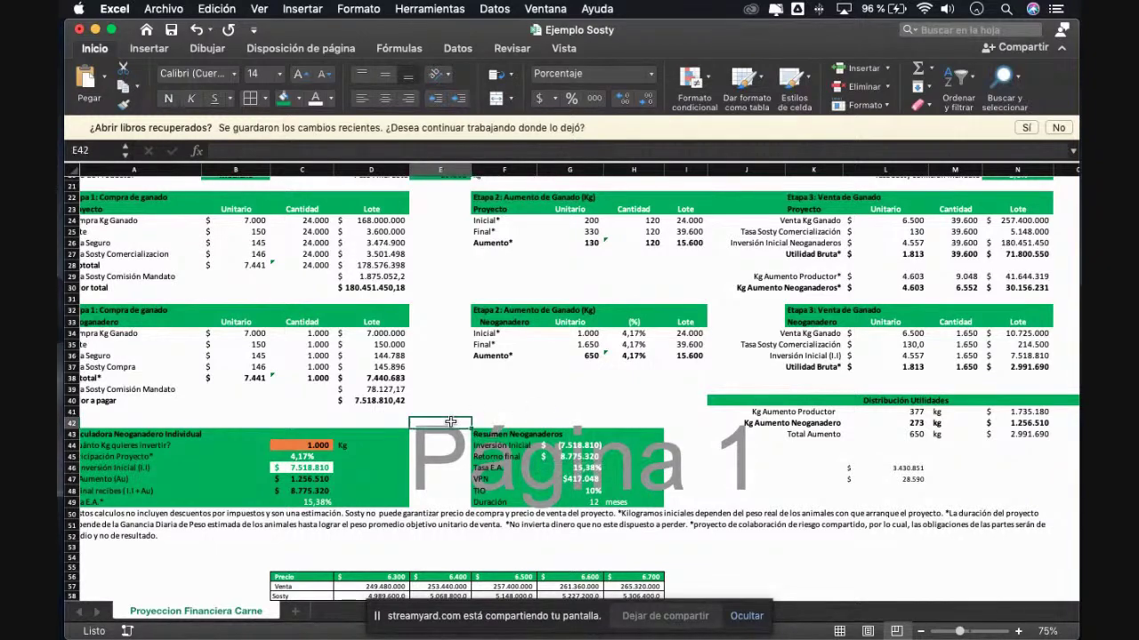
# Check Vr Inversión Inicial in C46 and the Vr Aumento formula in C47 of the individual calculator
pyautogui.scroll(-1, 445, 423)
pyautogui.hscroll(-1, 444, 423)
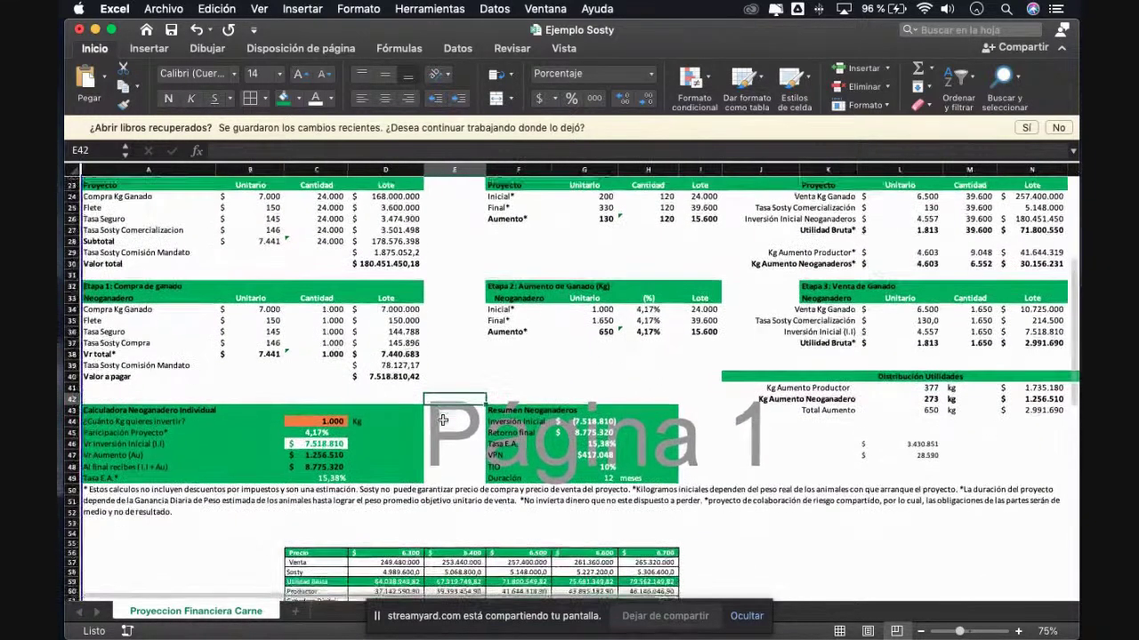
pyautogui.click(322, 443)
pyautogui.press('Down')
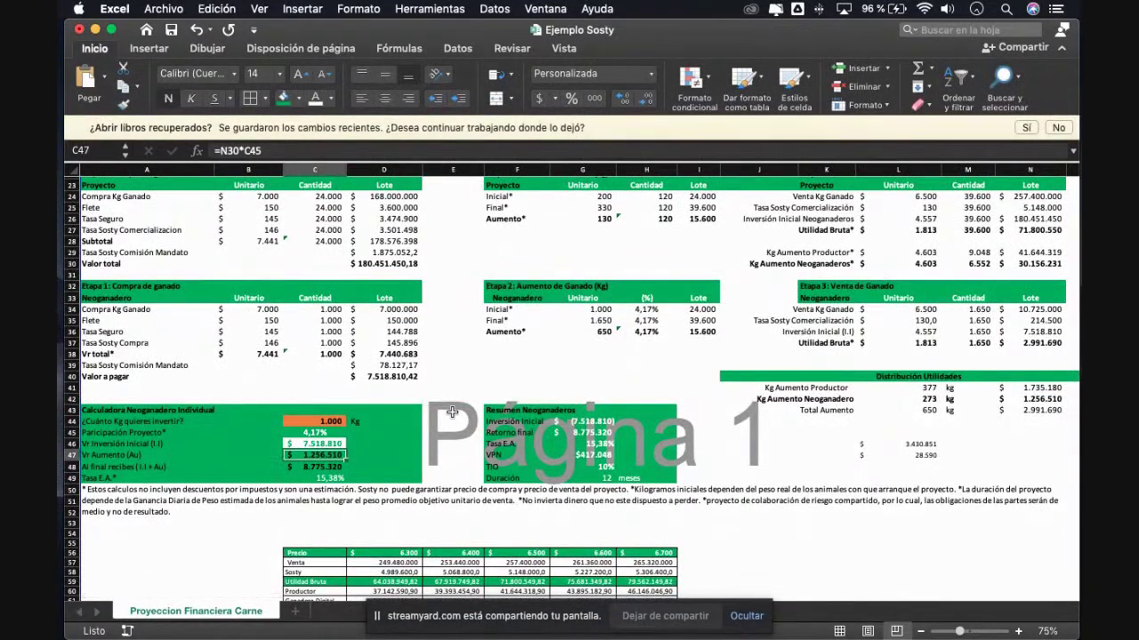
# Calculate the return on investment in F40 with =C47/C46 and format it as a percentage with one decimal
pyautogui.click(487, 381)
pyautogui.write('=')
pyautogui.click(327, 456)
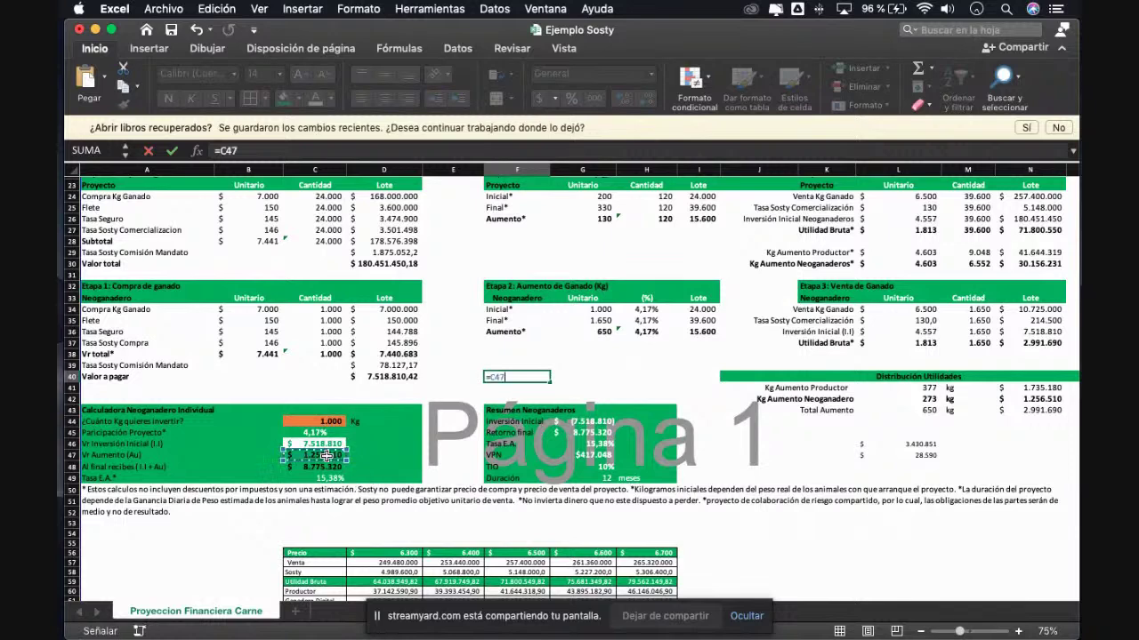
pyautogui.write('/')
pyautogui.click(325, 443)
pyautogui.press('Return')
pyautogui.click(570, 97)
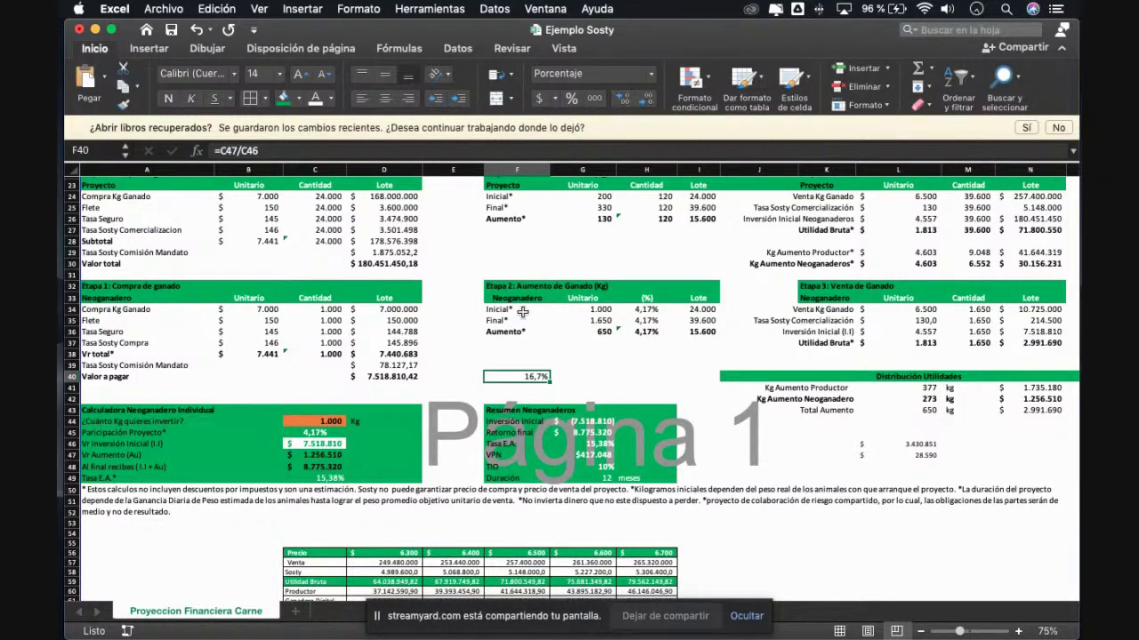
# Review the Duración Estimada block and the Peso Inicial Animal in E17 in relation to the calculated return
pyautogui.scroll(5, 523, 312)
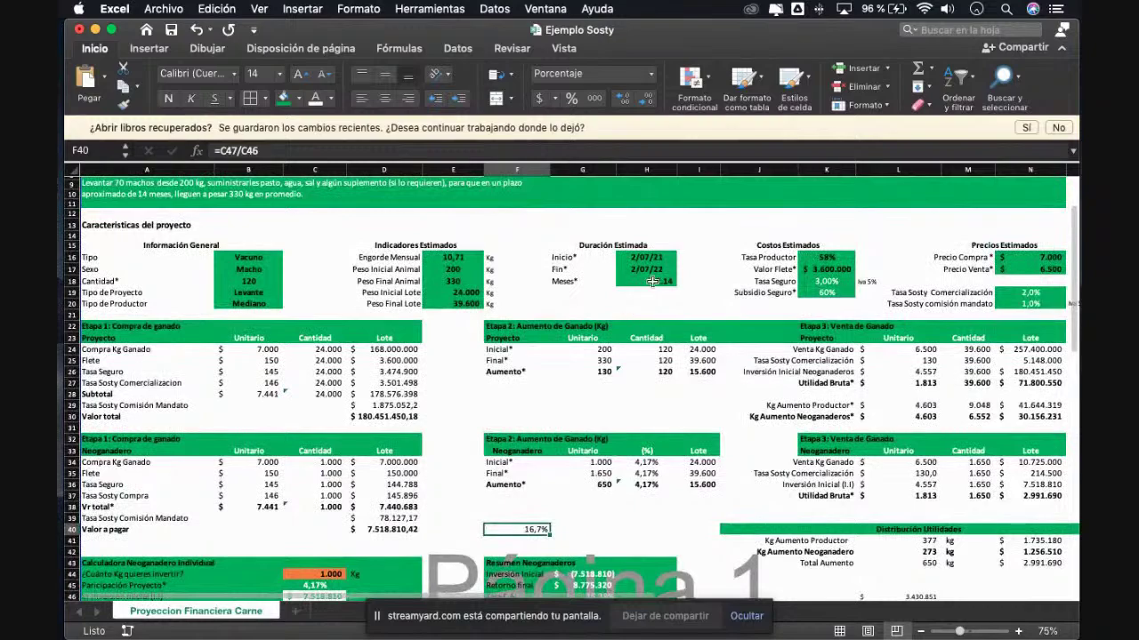
pyautogui.scroll(-5, 636, 323)
pyautogui.scroll(3, 533, 267)
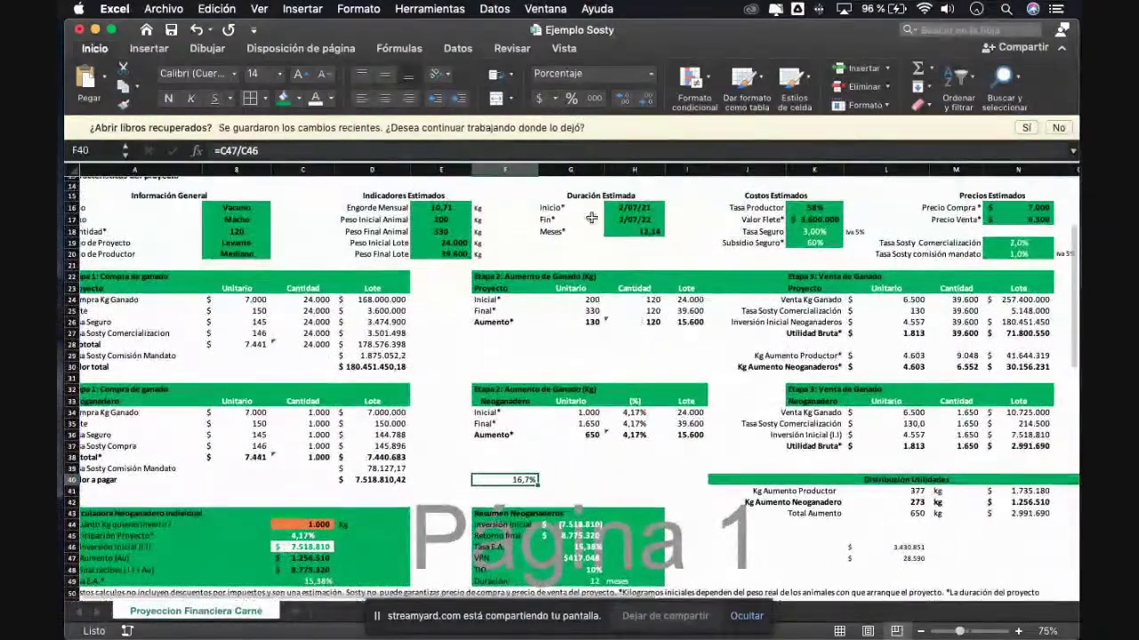
pyautogui.click(443, 217)
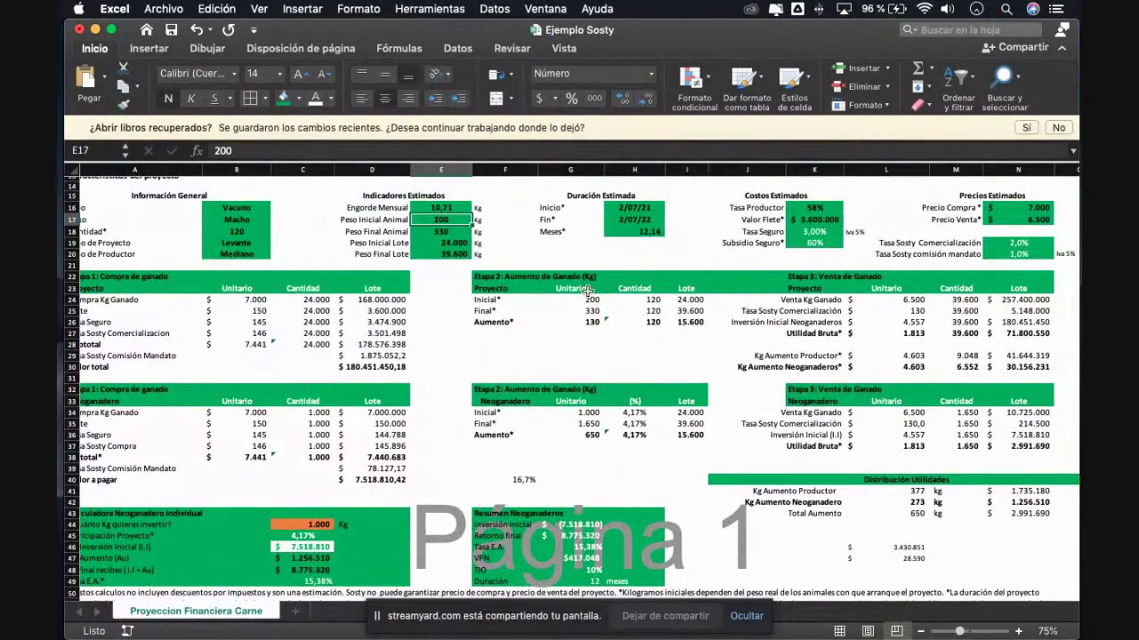
pyautogui.scroll(-1, 587, 290)
pyautogui.scroll(-3, 587, 290)
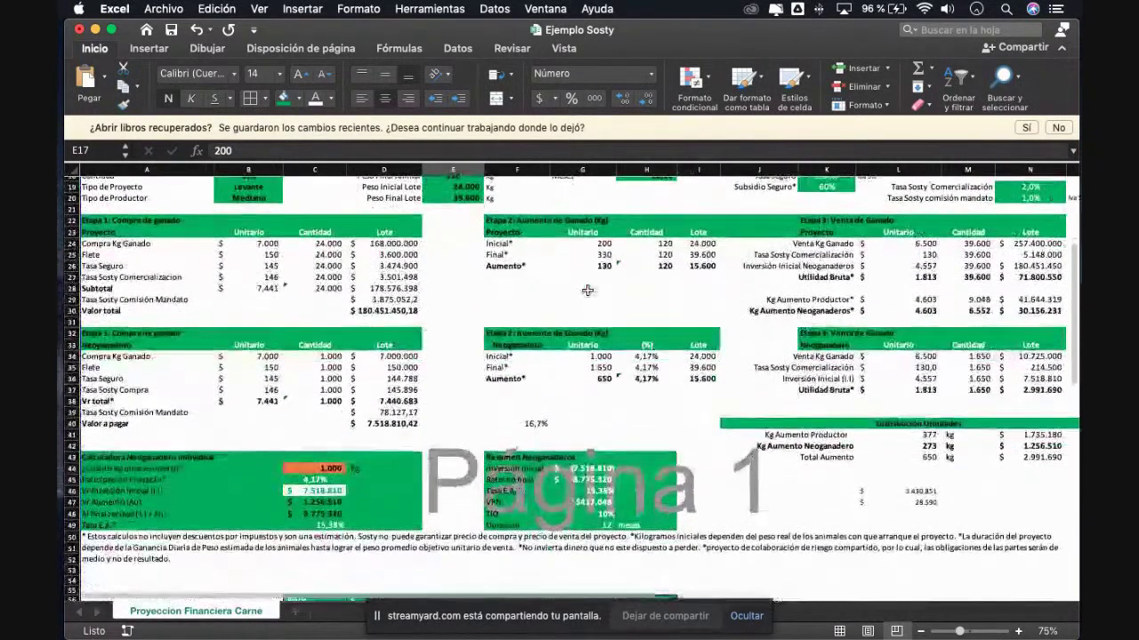
# Delete the temporary return calculation from F40
pyautogui.click(528, 426)
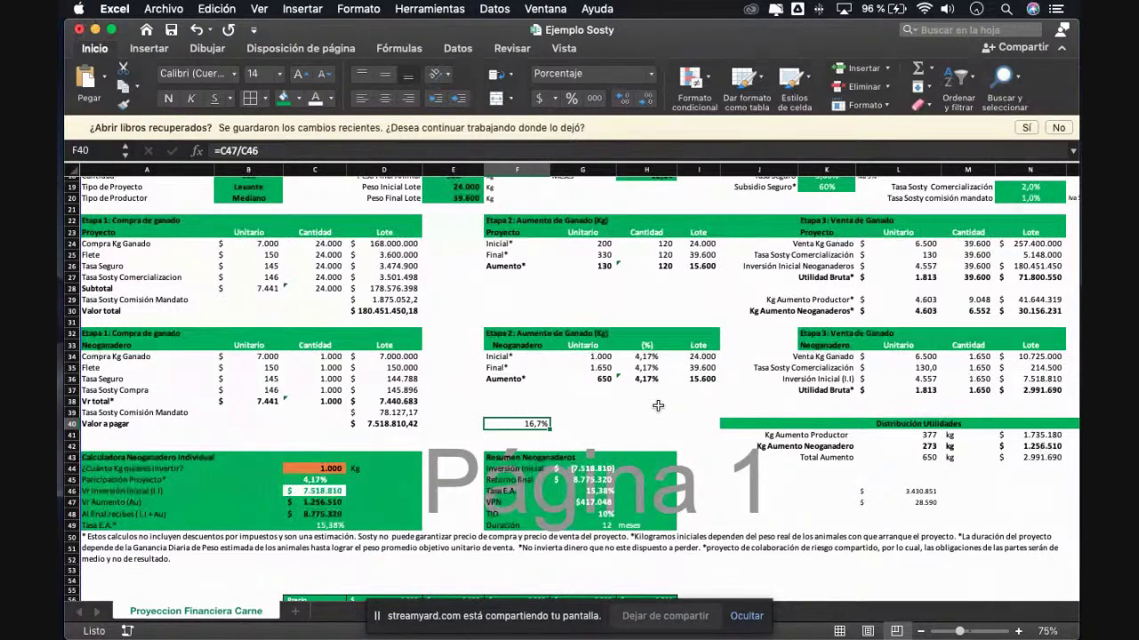
pyautogui.press('BackSpace')
pyautogui.press('Return')
# Examine the sale price scenarios, the Rentabilidad Estimada E.A. Ganadero Digital table and the Ganancia x Animal mes Productor table
pyautogui.scroll(-4, 658, 408)
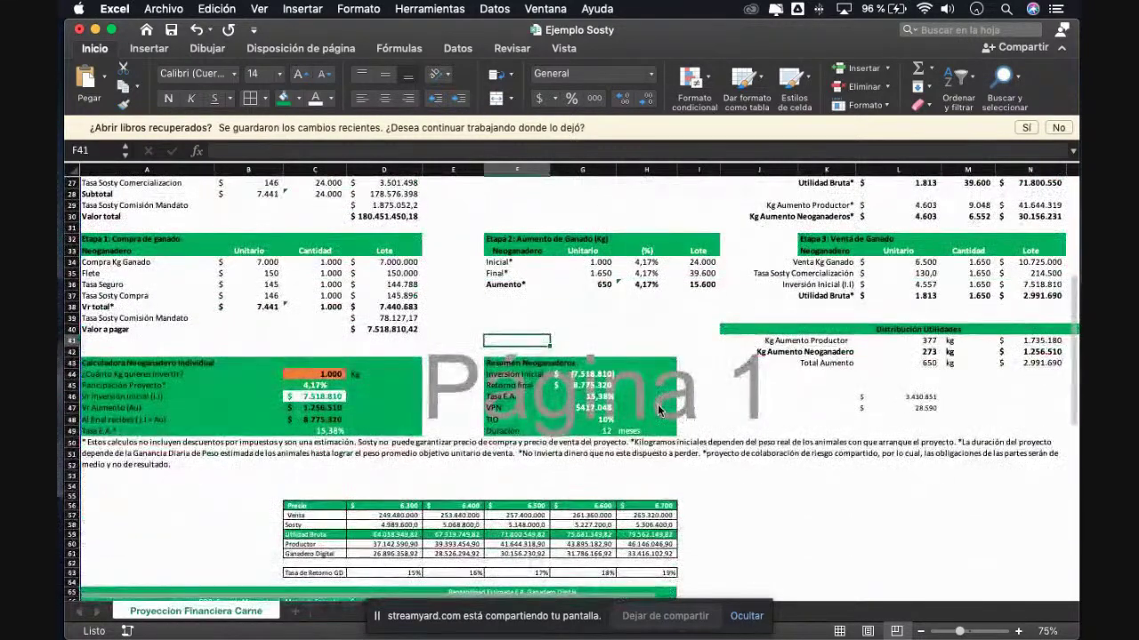
pyautogui.scroll(-10, 658, 410)
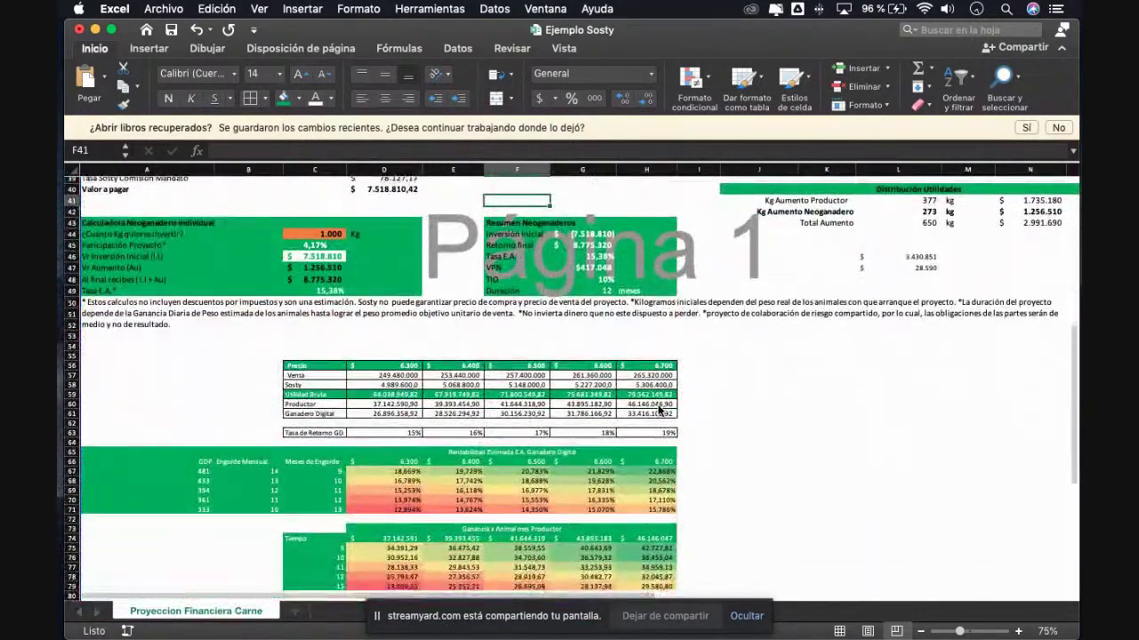
pyautogui.scroll(5, 657, 404)
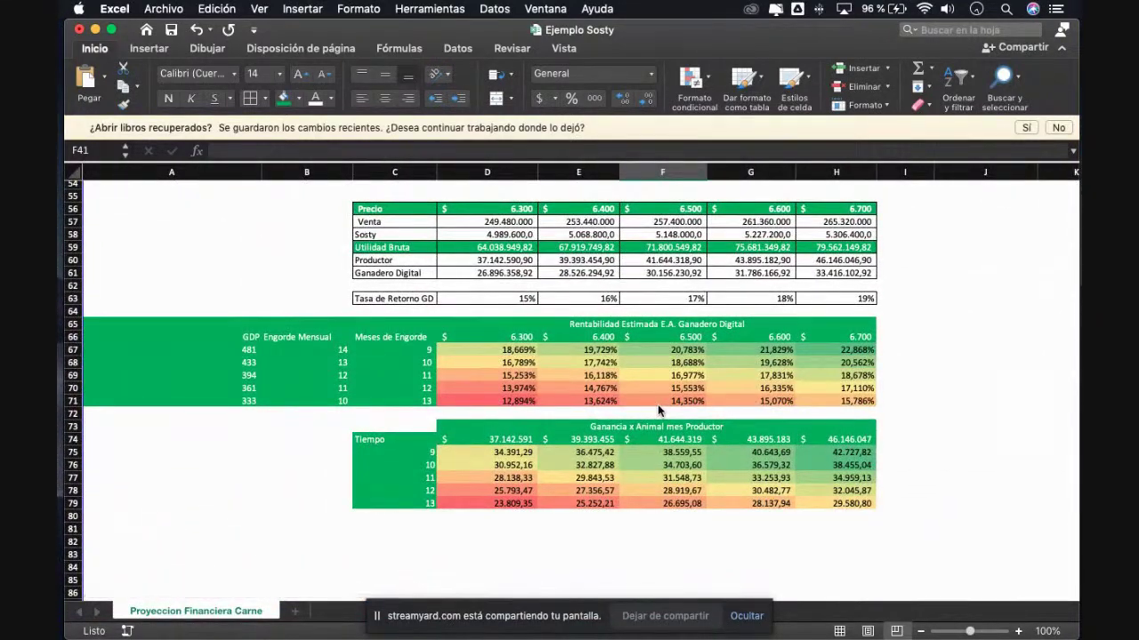
# Compare the Utilidad Bruta in F59 for the 6.500 price scenario with the project's Utilidad Bruta in N27
pyautogui.scroll(1, 764, 365)
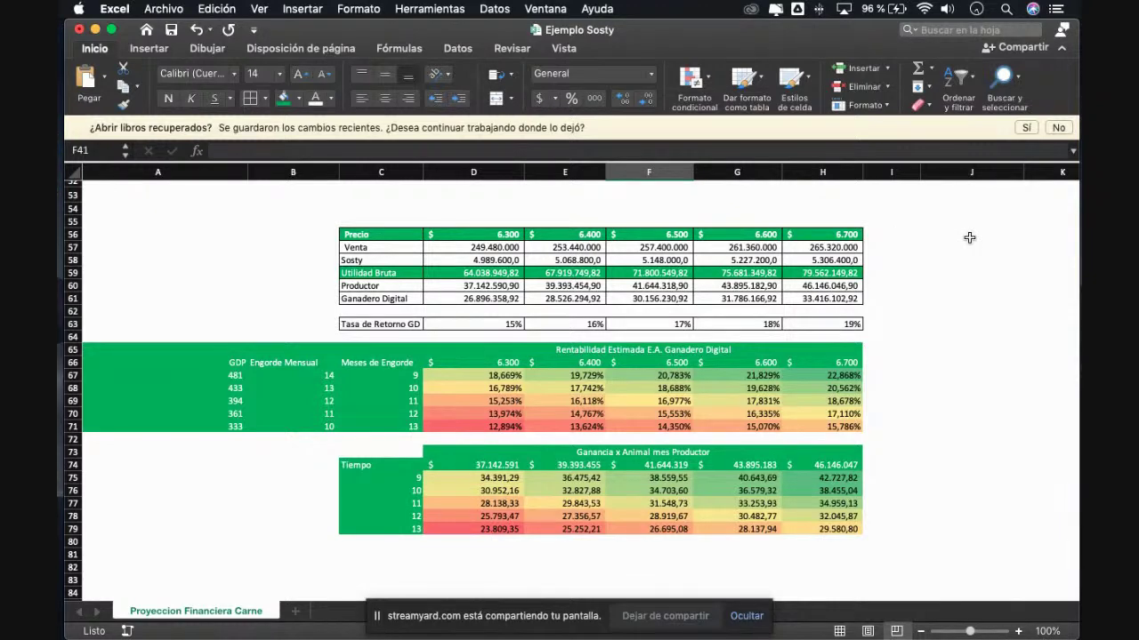
pyautogui.click(676, 236)
pyautogui.click(672, 272)
pyautogui.keyDown('ctrl'); pyautogui.scroll(-6, 828, 335); pyautogui.keyUp('ctrl')
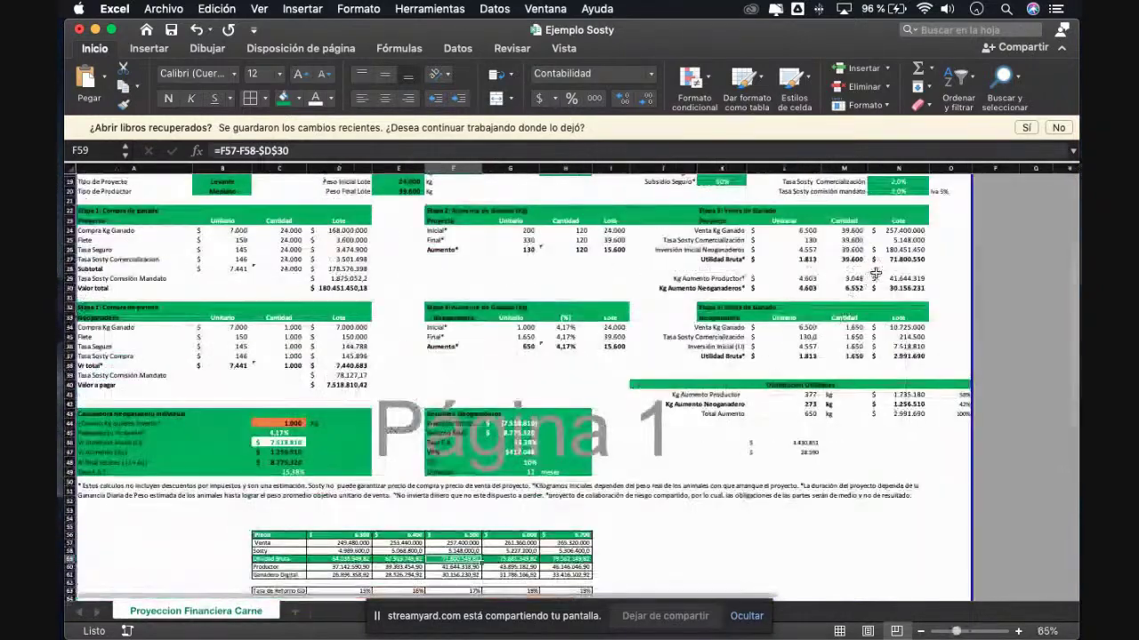
pyautogui.click(900, 259)
pyautogui.scroll(-10, 804, 372)
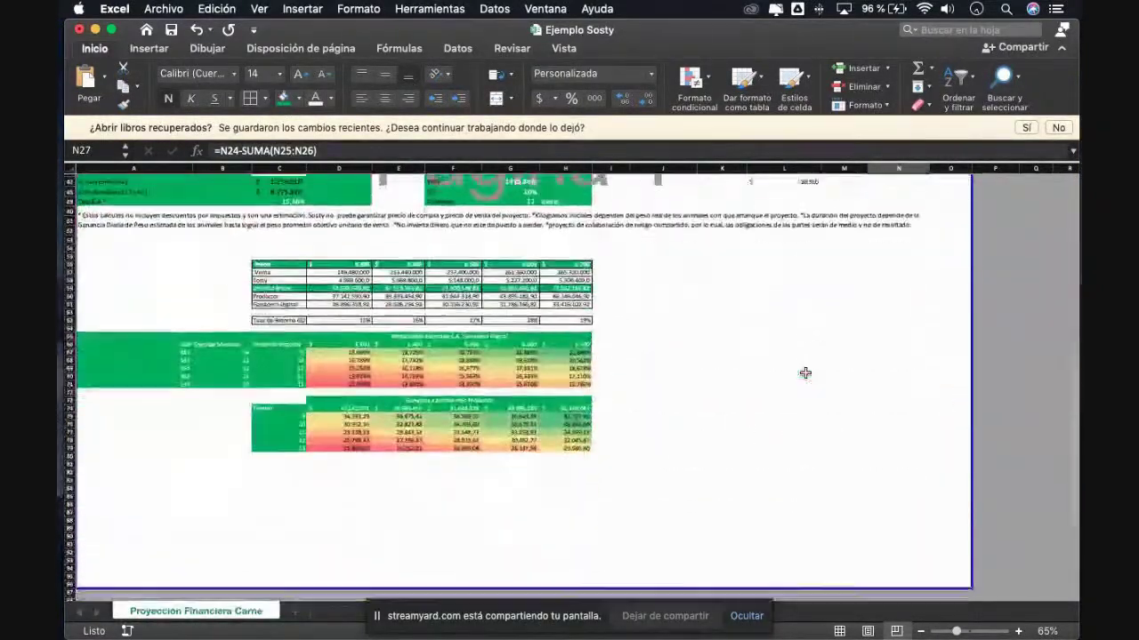
pyautogui.keyDown('ctrl'); pyautogui.scroll(6, 507, 303); pyautogui.keyUp('ctrl')
pyautogui.keyDown('ctrl'); pyautogui.scroll(4, 507, 302); pyautogui.keyUp('ctrl')
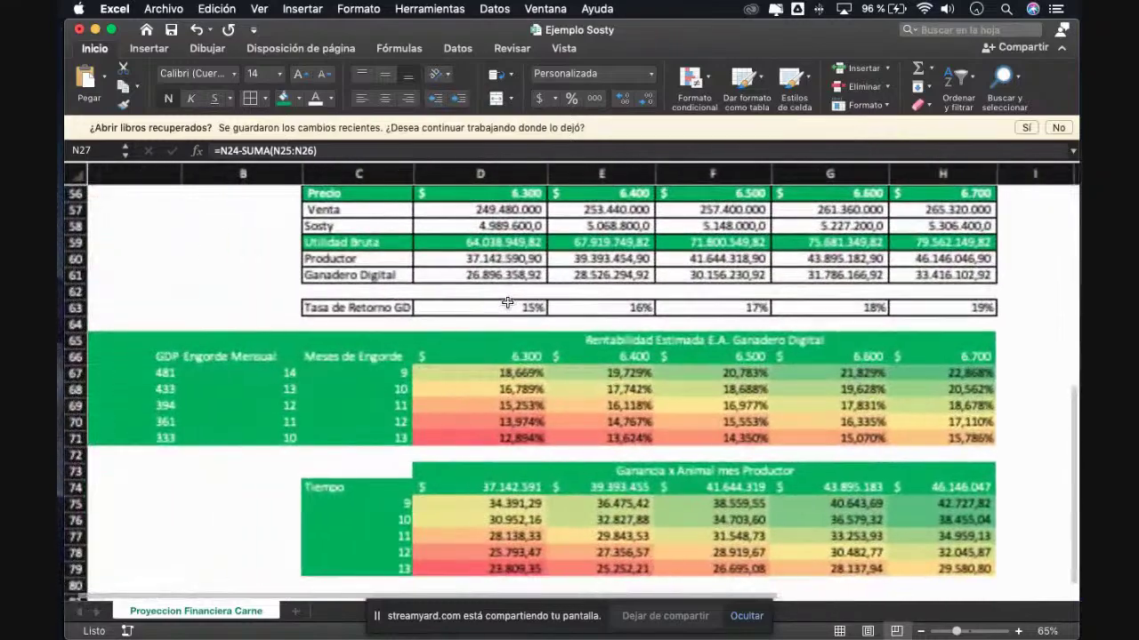
pyautogui.keyDown('ctrl'); pyautogui.scroll(-3, 734, 330); pyautogui.keyUp('ctrl')
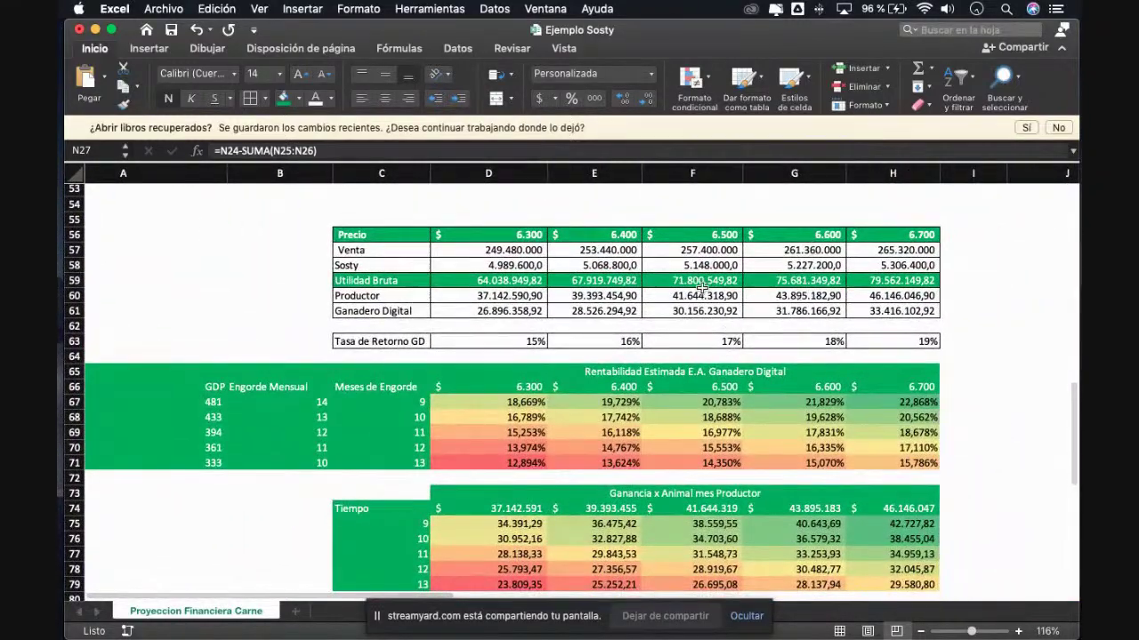
# Review the Utilidad Bruta cells from F59 to H59 and the Productor row back to the 6.300 price scenario
pyautogui.click(702, 284)
pyautogui.press('Right')
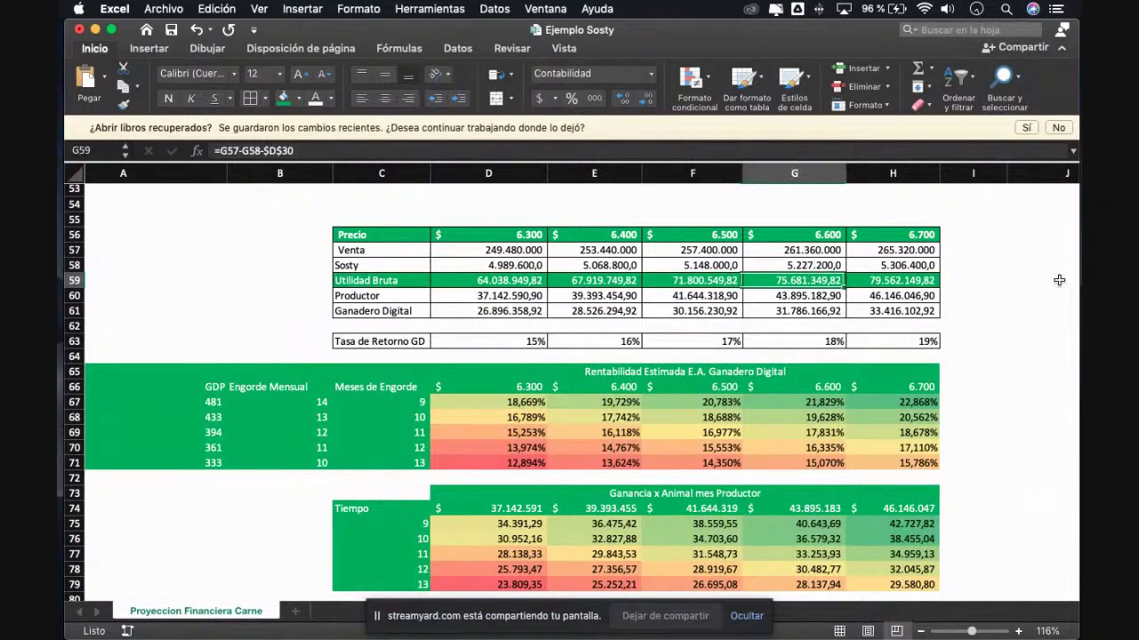
pyautogui.press('Right')
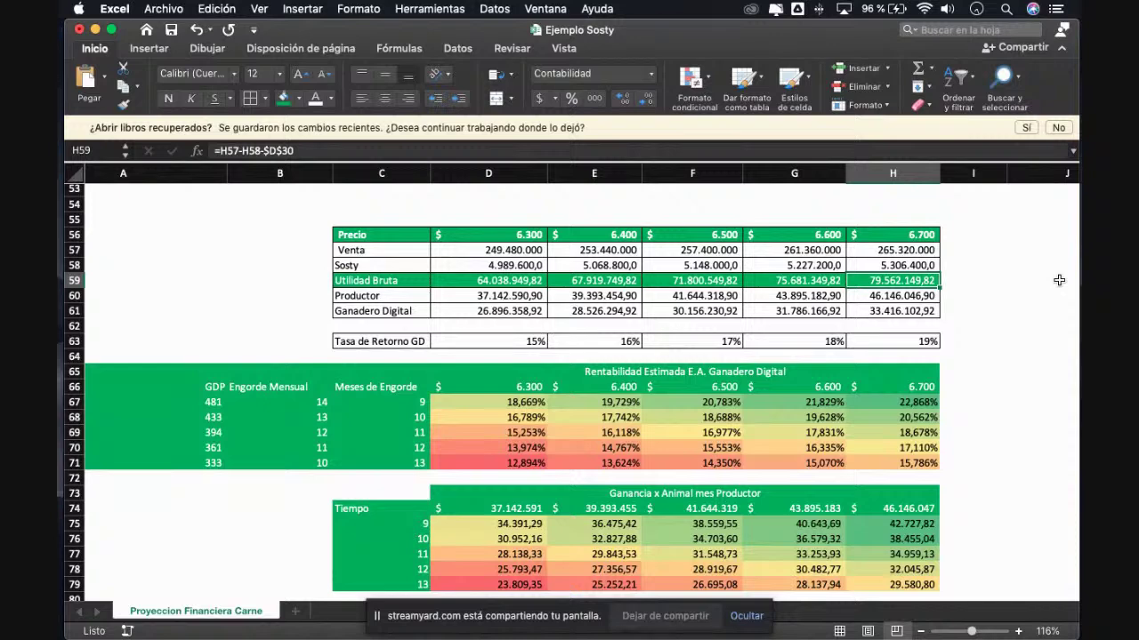
pyautogui.click(880, 296)
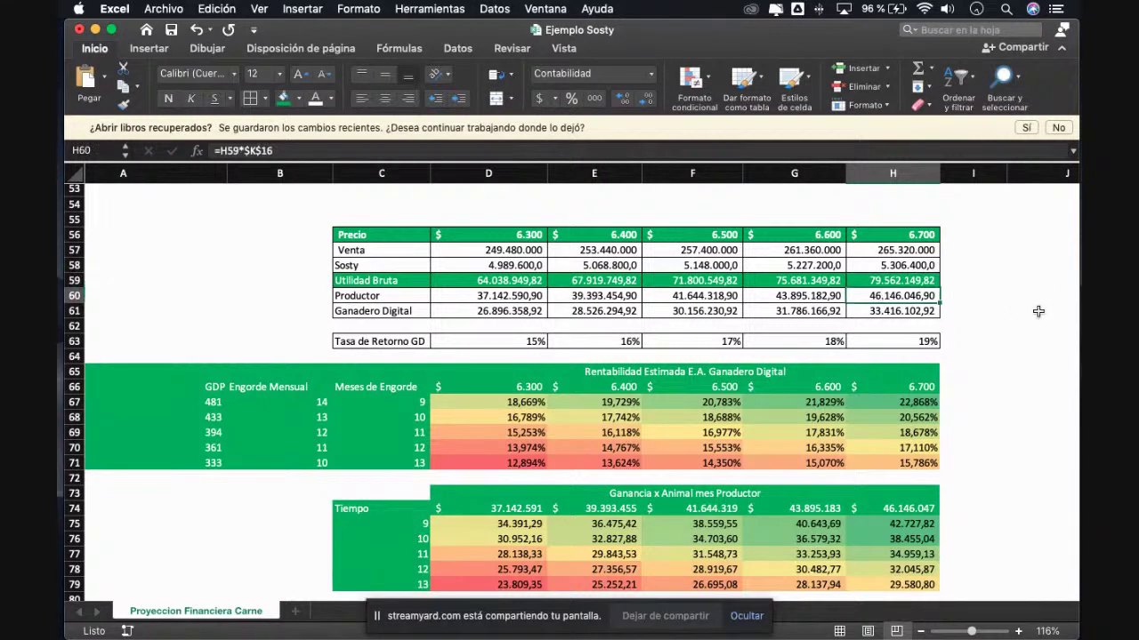
pyautogui.press('Left')
pyautogui.press('Left')
pyautogui.press('Left')
pyautogui.press('Left')
pyautogui.press('Left')
pyautogui.press('Right')
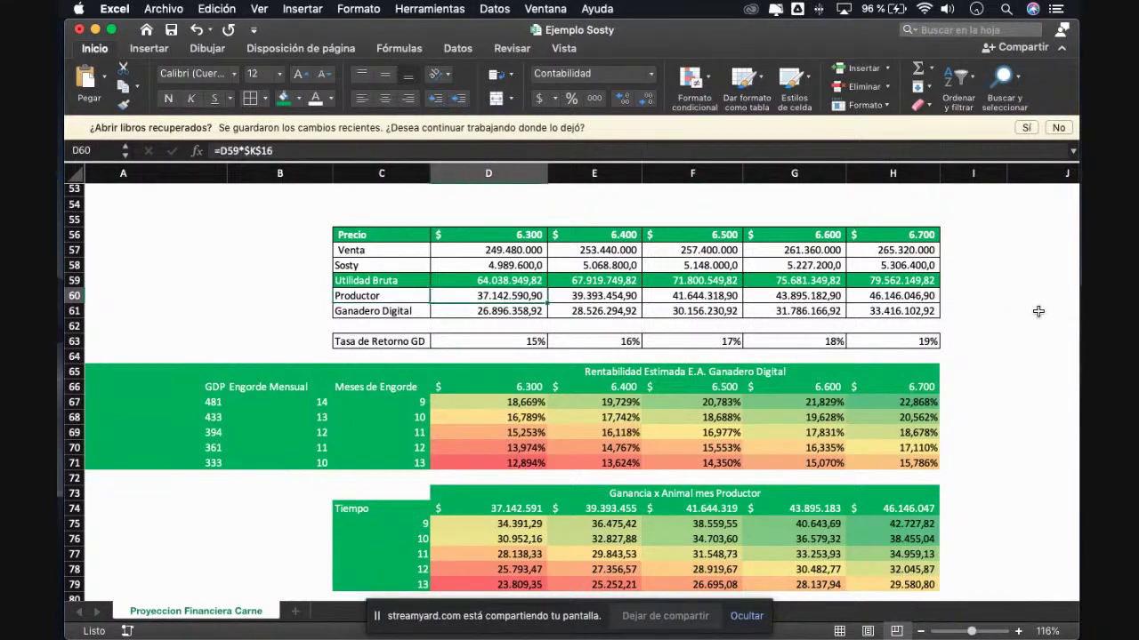
# Highlight the Utilidad Bruta row across the price scenarios, followed by the Productor and Ganadero Digital rows beneath it
pyautogui.press('Up')
pyautogui.hotkey('shift', 'Right')
pyautogui.hotkey('shift', 'Right')
pyautogui.hotkey('shift', 'Right')
pyautogui.hotkey('shift', 'Right')
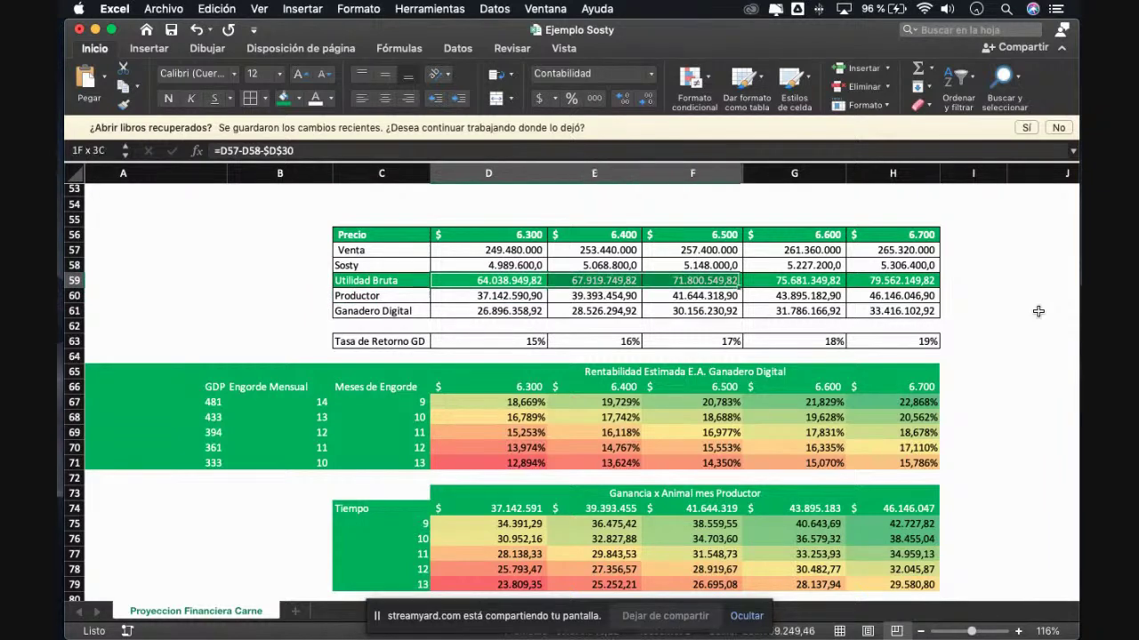
pyautogui.press('Down')
pyautogui.hotkey('shift', 'Down')
pyautogui.hotkey('shift', 'Right')
pyautogui.hotkey('shift', 'Right')
pyautogui.hotkey('shift', 'Right')
pyautogui.hotkey('shift', 'Right')
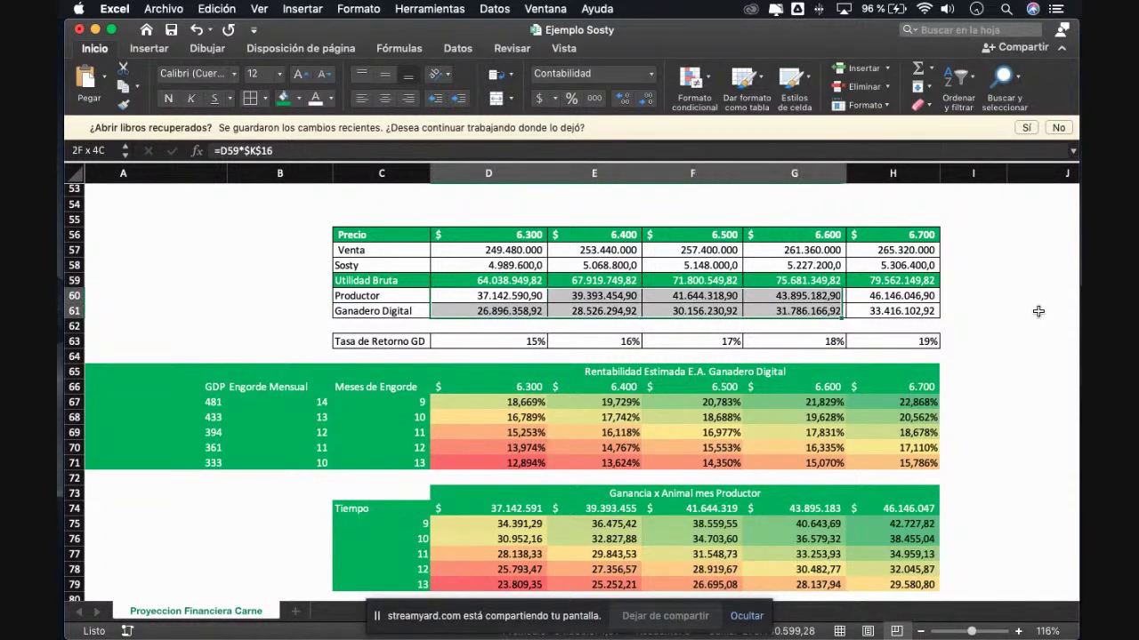
# Step through the individual price scenario cells to relate the sale price to Utilidad Bruta and the Productor share
pyautogui.press('Left')
pyautogui.press('Right')
pyautogui.press('Right')
pyautogui.press('Up')
pyautogui.press('Up')
pyautogui.press('Up')
pyautogui.press('Up')
pyautogui.press('Down')
pyautogui.press('Down')
pyautogui.press('Down')
pyautogui.press('Right')
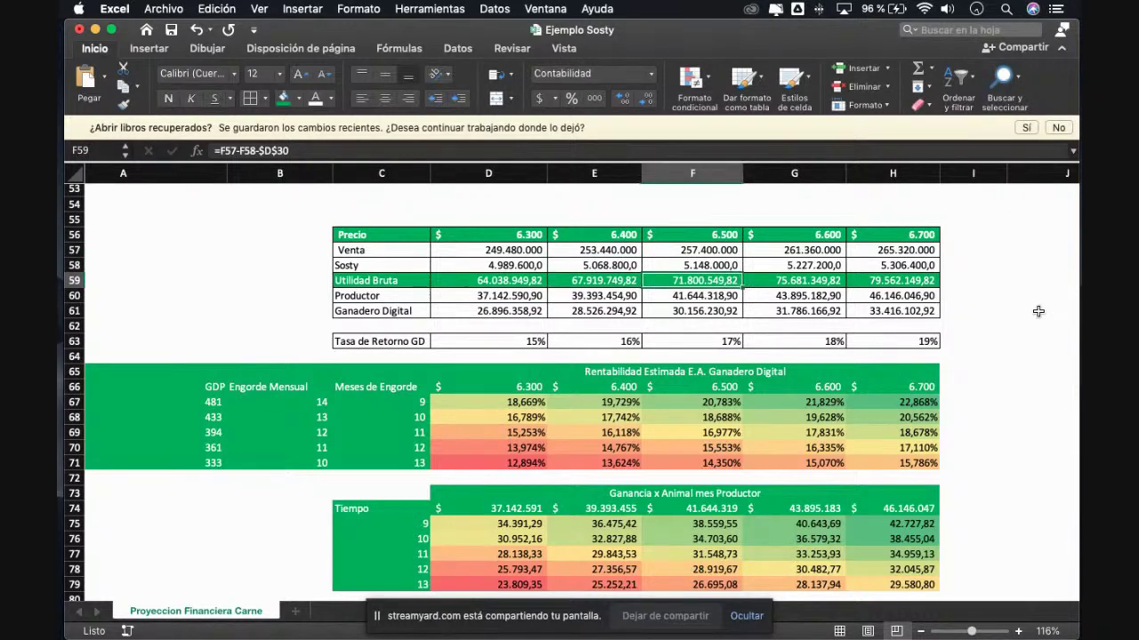
pyautogui.press('Left')
pyautogui.press('Down')
pyautogui.press('Down')
pyautogui.press('Down')
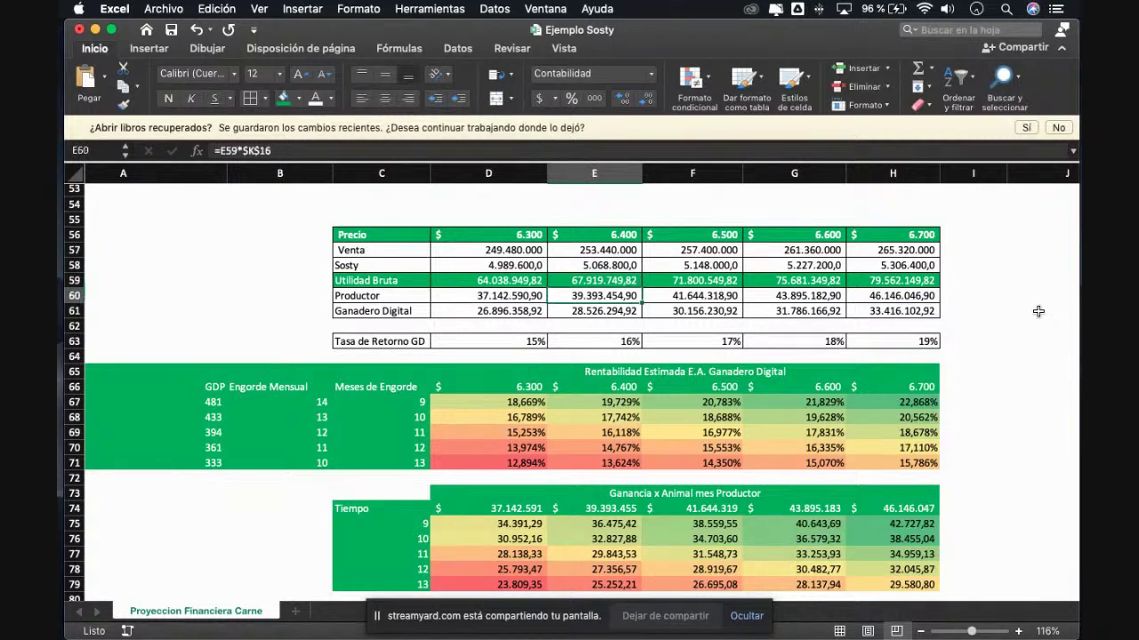
# Format the Tasa de Retorno GD percentages in D63:H63 with one decimal place
pyautogui.press('Left')
pyautogui.press('Down')
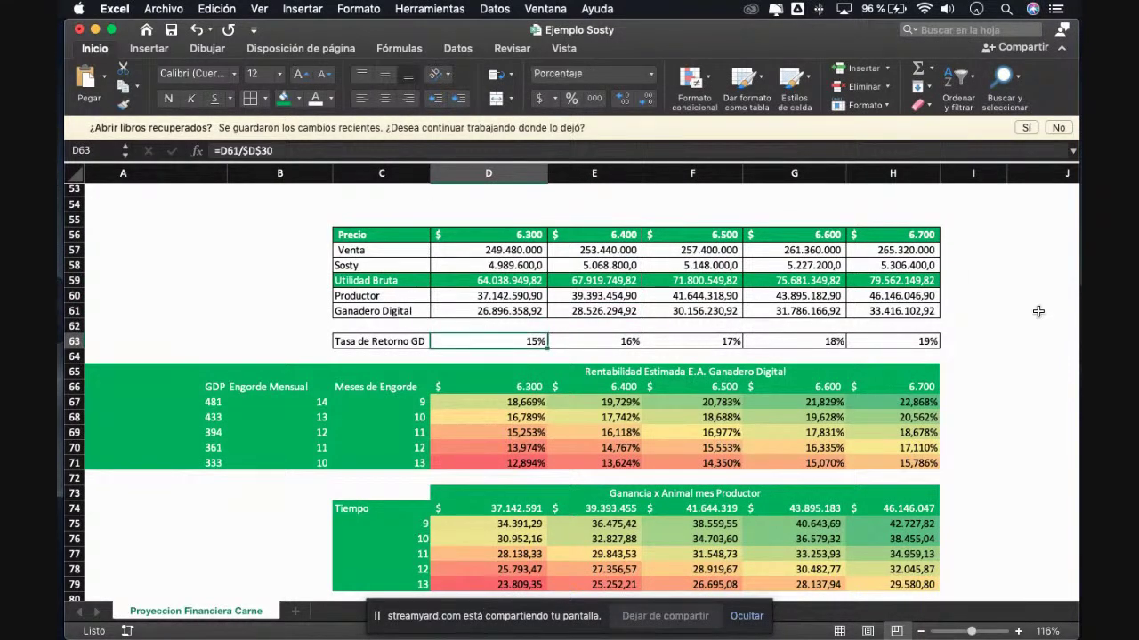
pyautogui.hotkey('shift', 'Right')
pyautogui.hotkey('shift', 'Right')
pyautogui.hotkey('shift', 'Right')
pyautogui.hotkey('shift', 'Right')
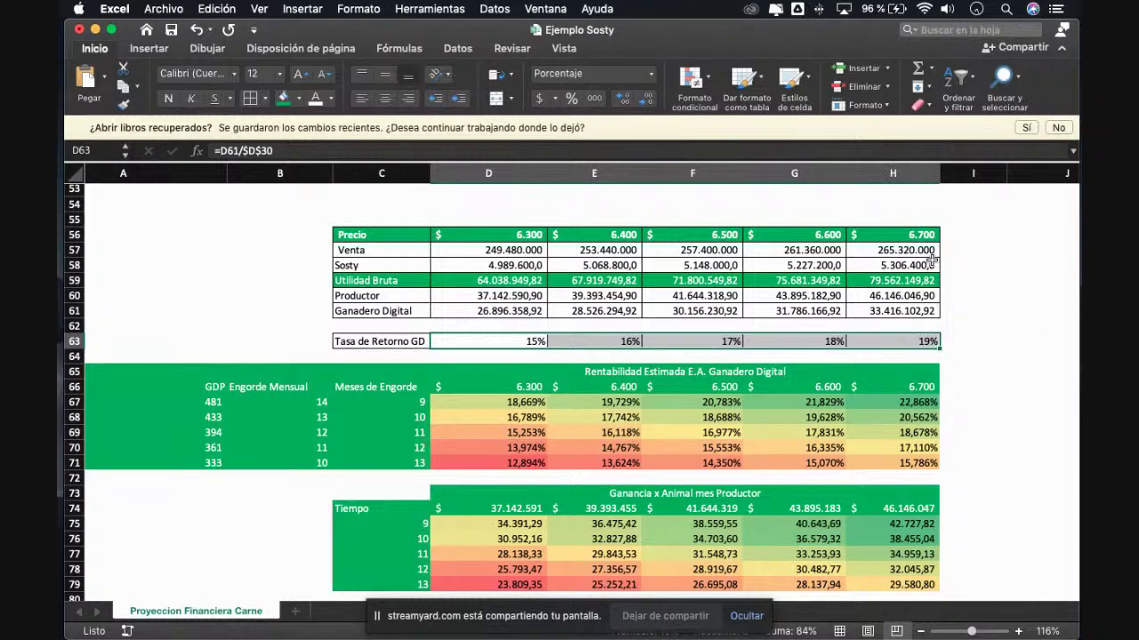
pyautogui.click(625, 99)
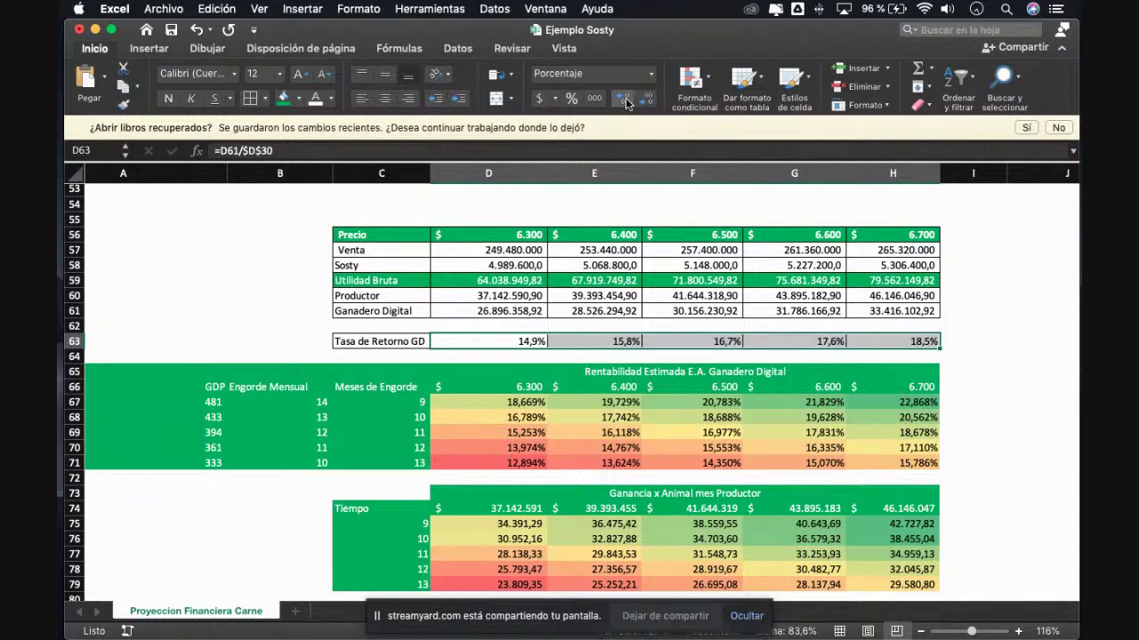
# Check the project's Valor total in D30, which the Tasa de Retorno GD formulas divide by
pyautogui.scroll(-5, 578, 342)
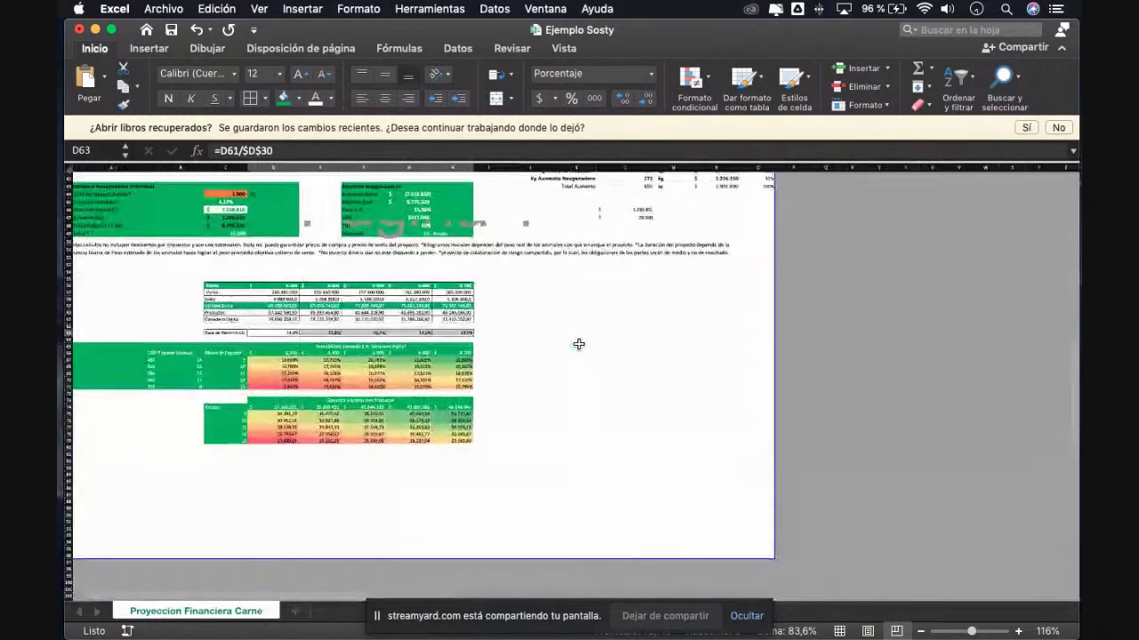
pyautogui.scroll(5, 578, 344)
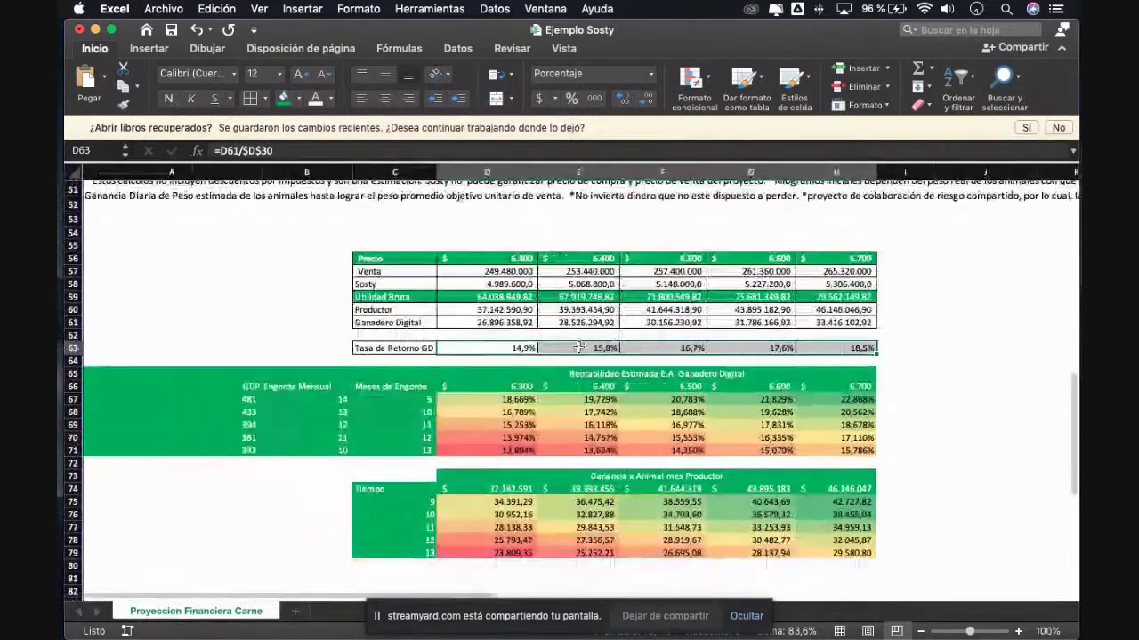
pyautogui.scroll(10, 578, 344)
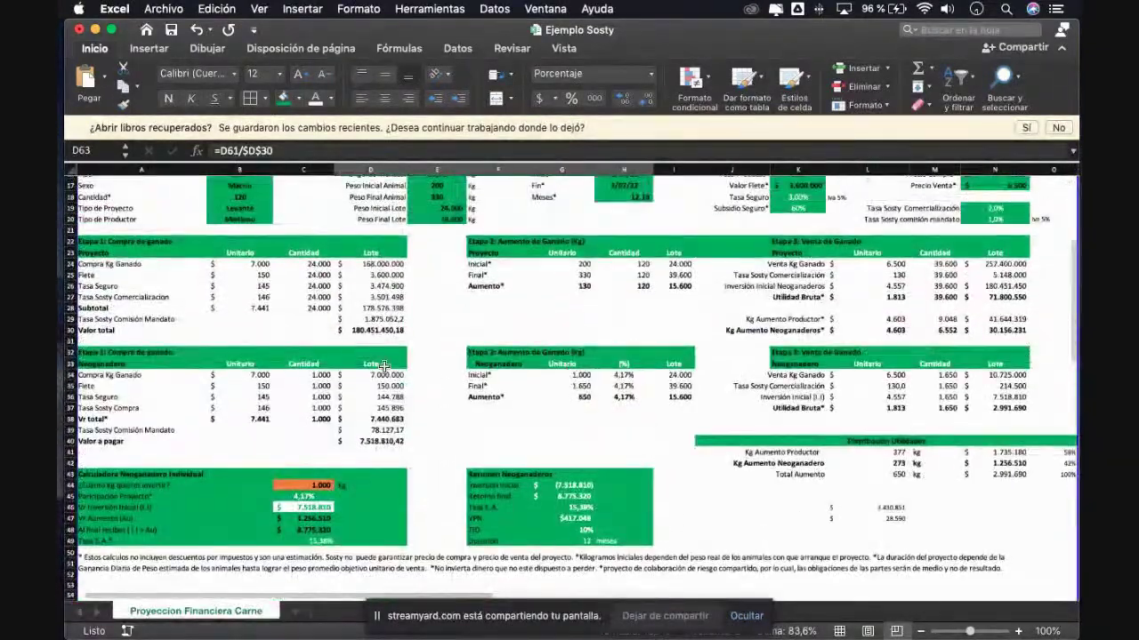
pyautogui.scroll(-2, 383, 360)
pyautogui.click(382, 327)
pyautogui.scroll(-10, 392, 356)
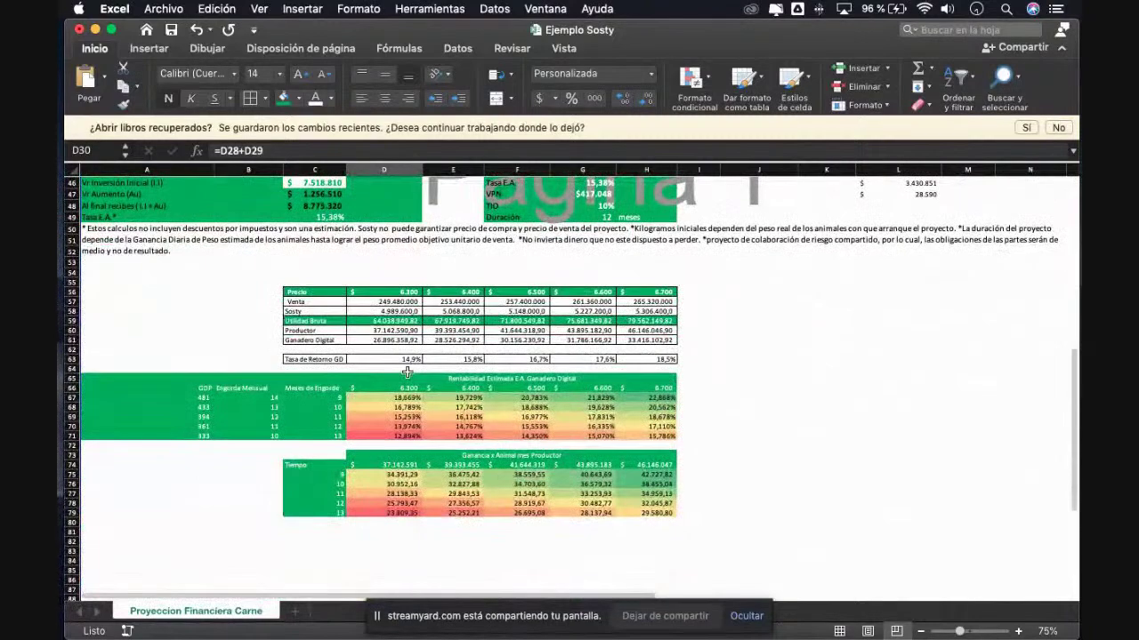
# Examine the Tasa de Retorno GD row together with the Rentabilidad Estimada E.A. and Ganancia x Animal mes Productor tables
pyautogui.scroll(5, 395, 363)
pyautogui.hscroll(-2, 407, 377)
pyautogui.scroll(-1, 407, 377)
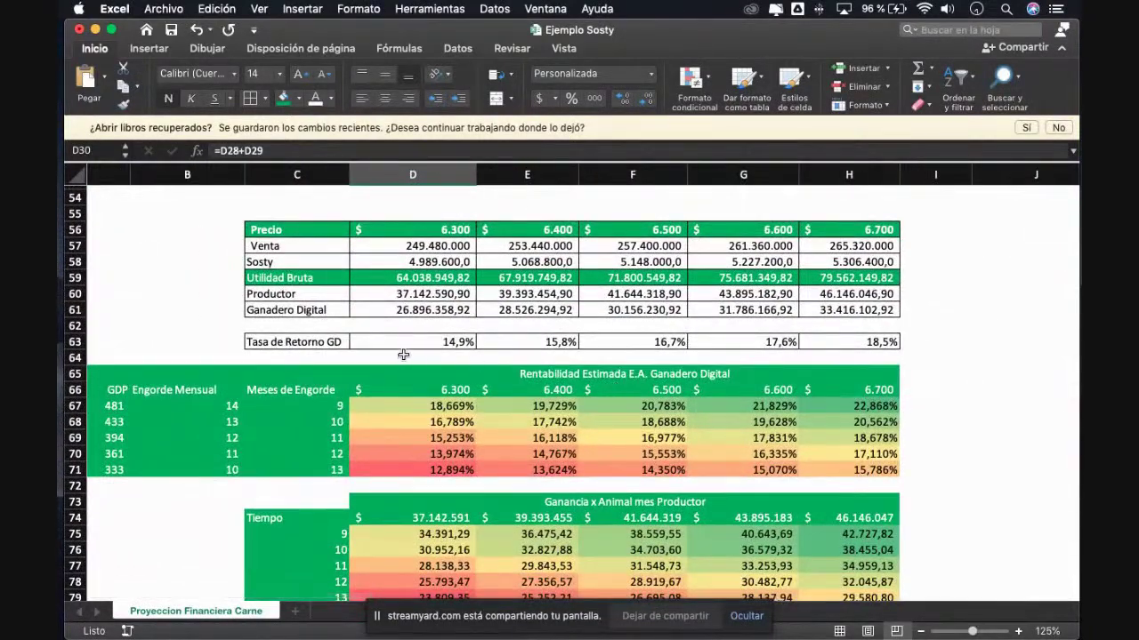
pyautogui.hscroll(-2, 561, 357)
pyautogui.scroll(-1, 560, 356)
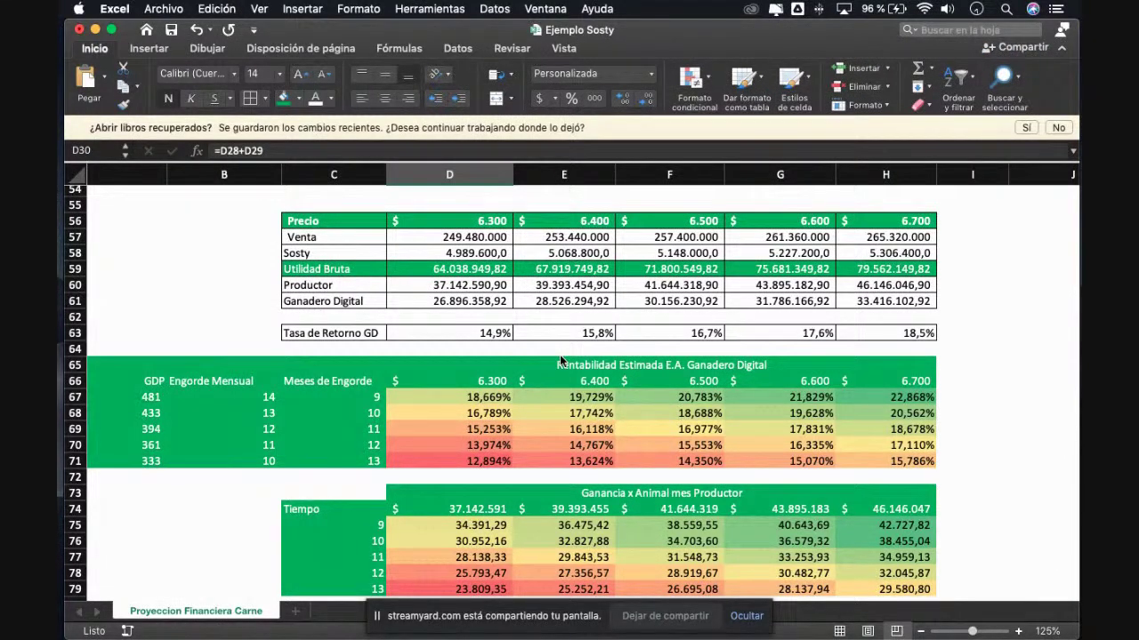
pyautogui.scroll(-2, 560, 354)
pyautogui.hscroll(-1, 560, 354)
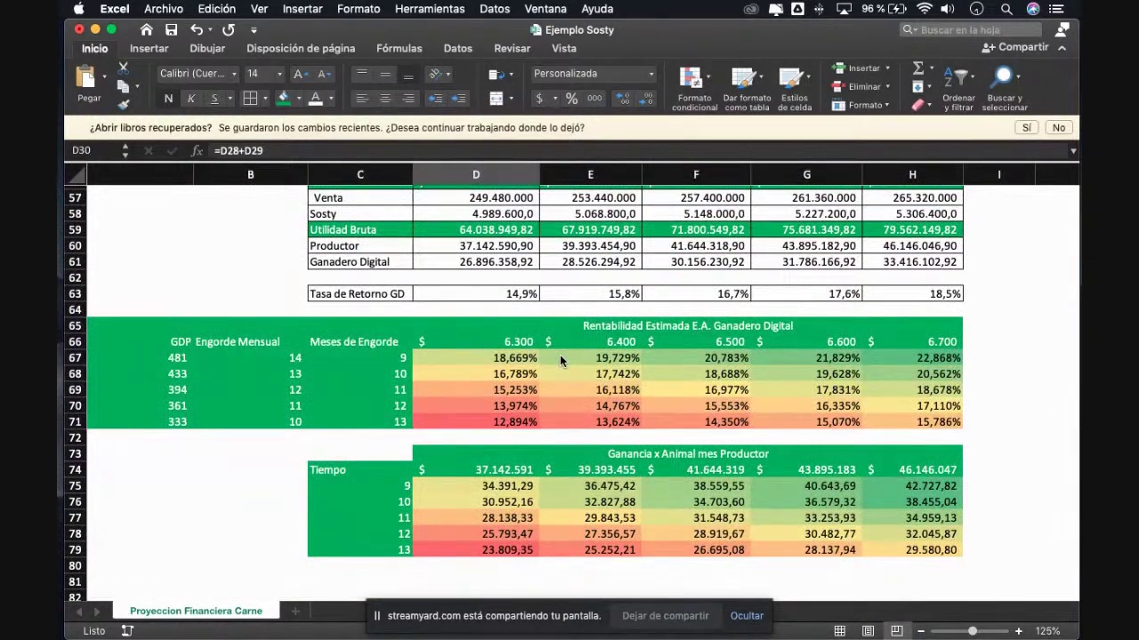
pyautogui.scroll(-3, 560, 354)
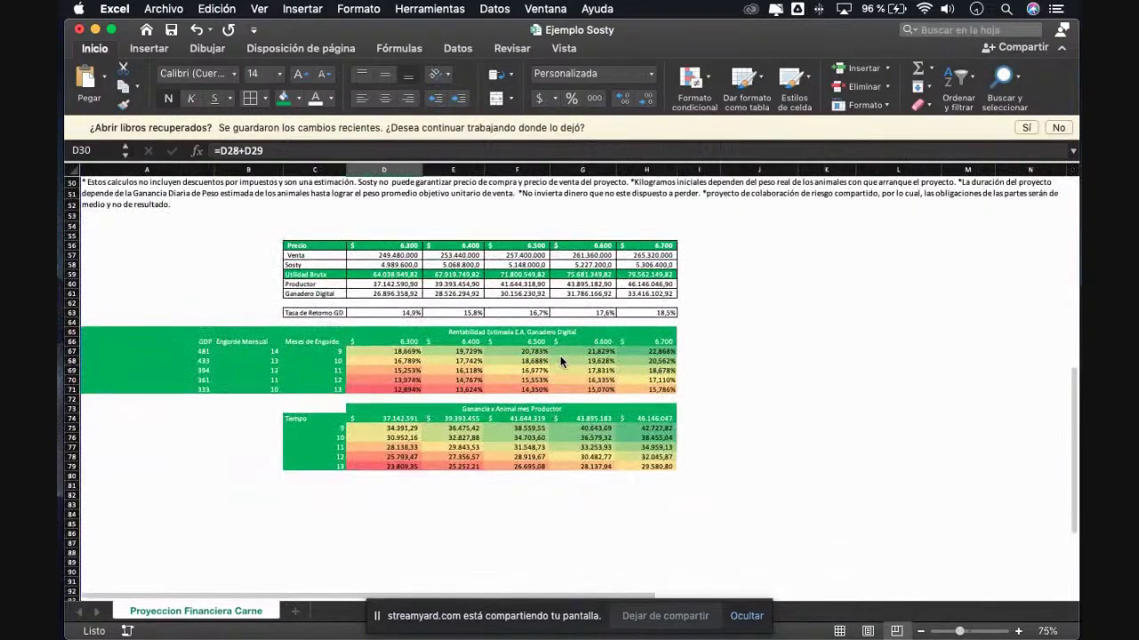
# Compare the project's purchase, sale and Distribución Utilidades blocks with the price scenario tables below them
pyautogui.scroll(8, 559, 355)
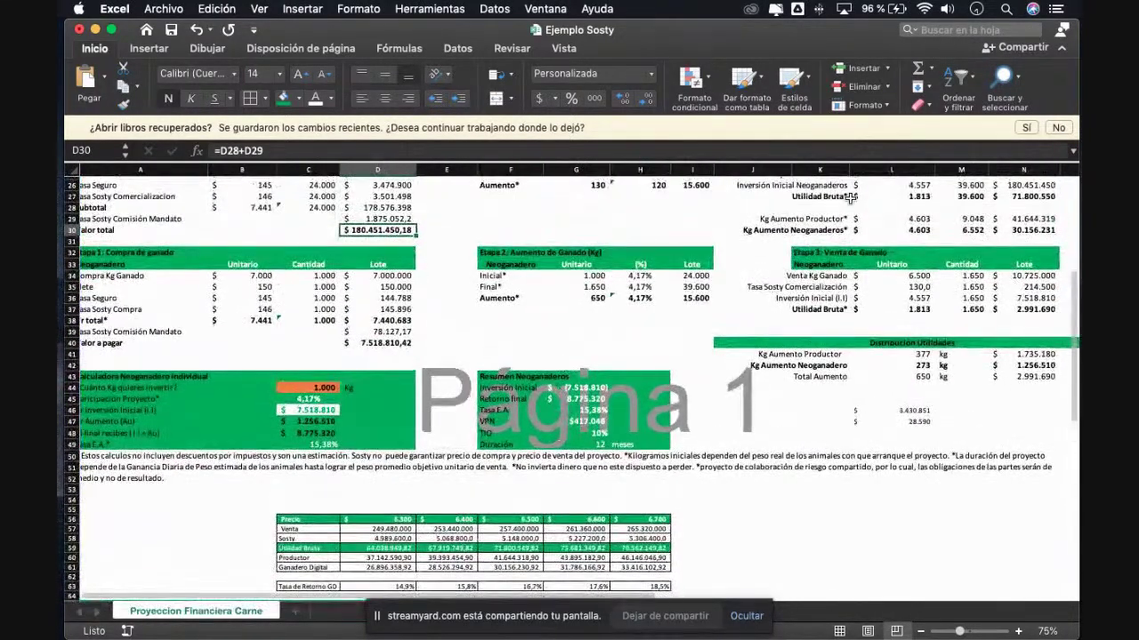
pyautogui.scroll(3, 850, 200)
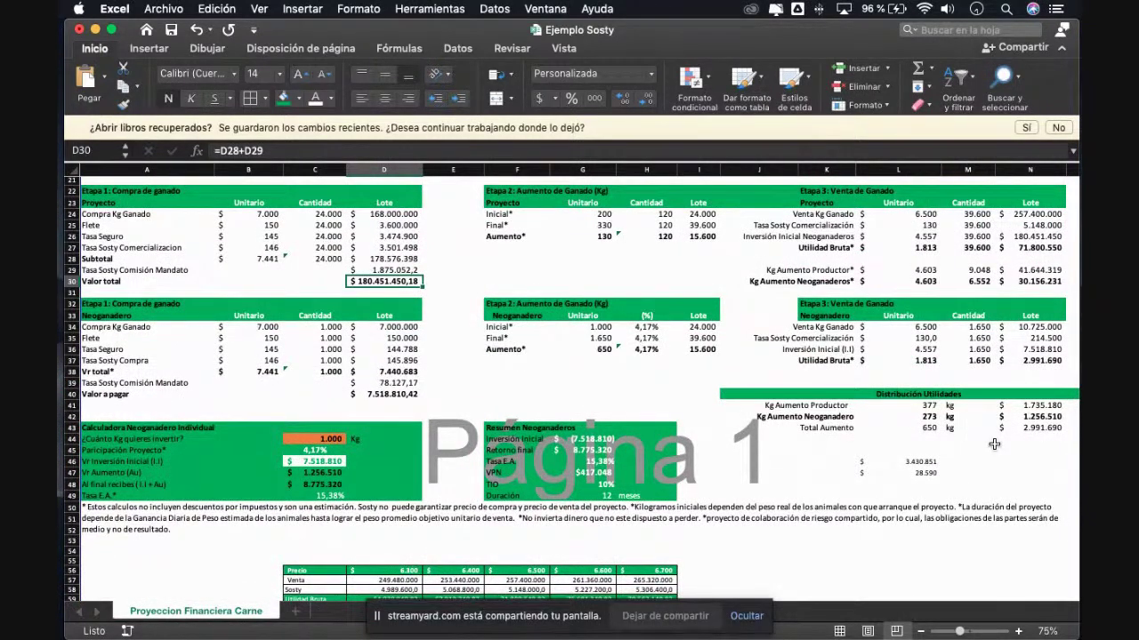
pyautogui.scroll(-5, 994, 444)
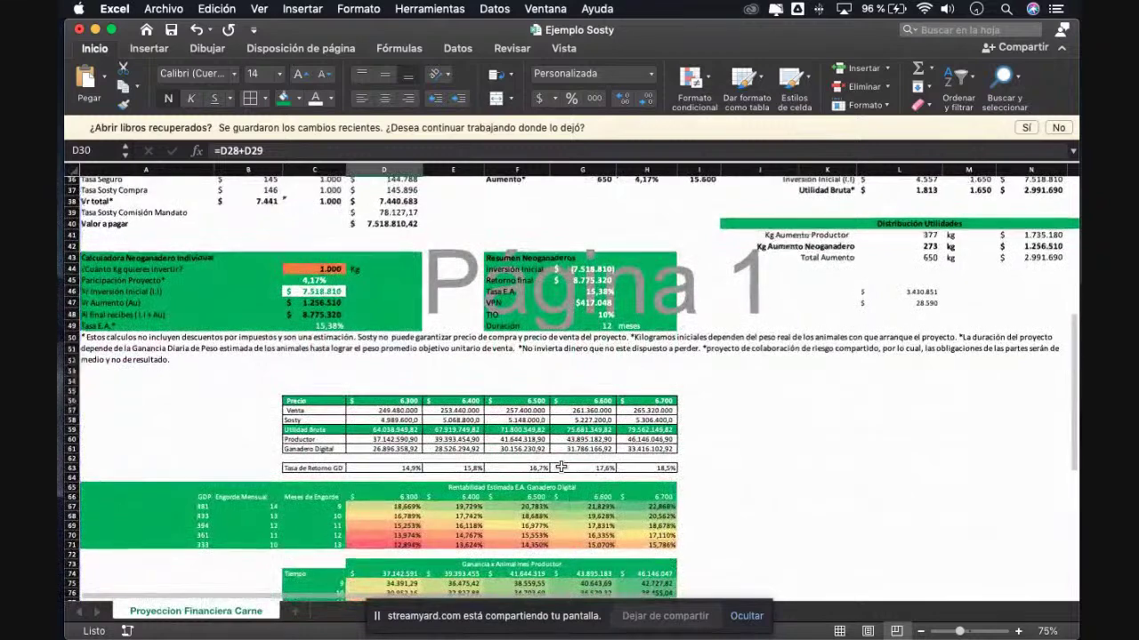
pyautogui.scroll(3, 561, 466)
pyautogui.scroll(-5, 562, 466)
pyautogui.hscroll(-2, 561, 466)
pyautogui.scroll(5, 560, 466)
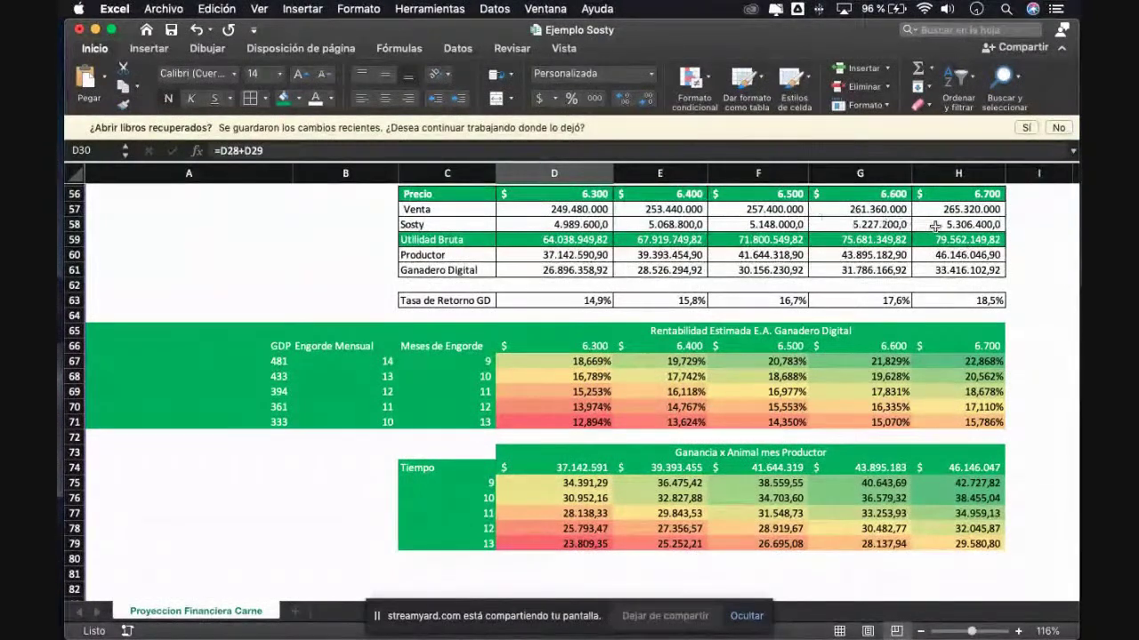
# Review the Ganadero Digital profit in H61 and the Tasa de Retorno GD from F63 to H63 across the sale prices
pyautogui.click(957, 273)
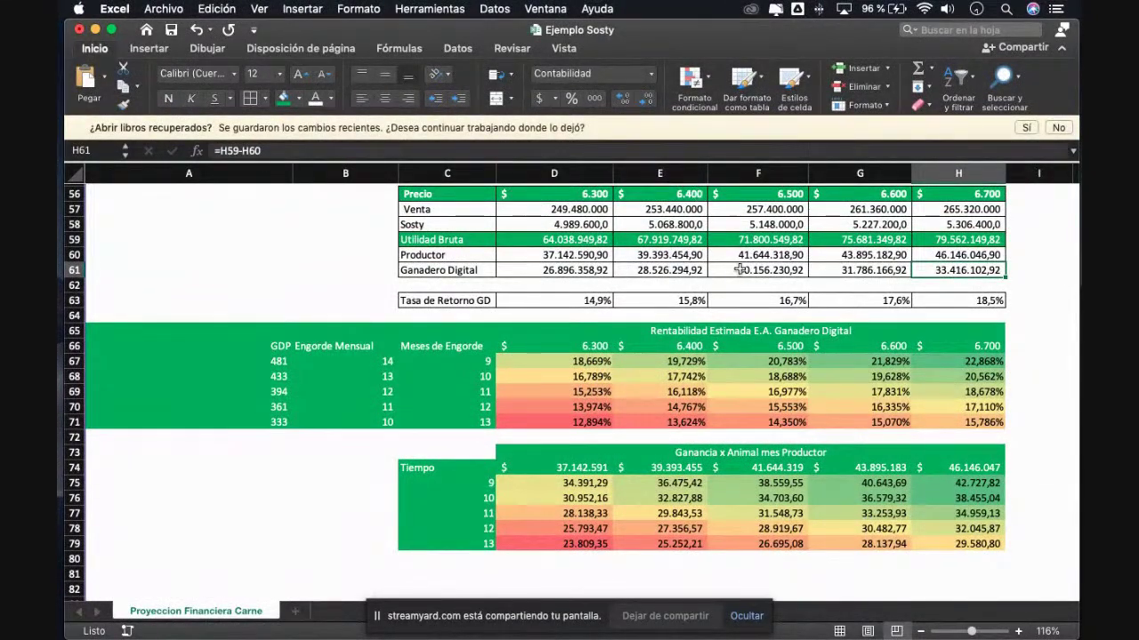
pyautogui.click(758, 299)
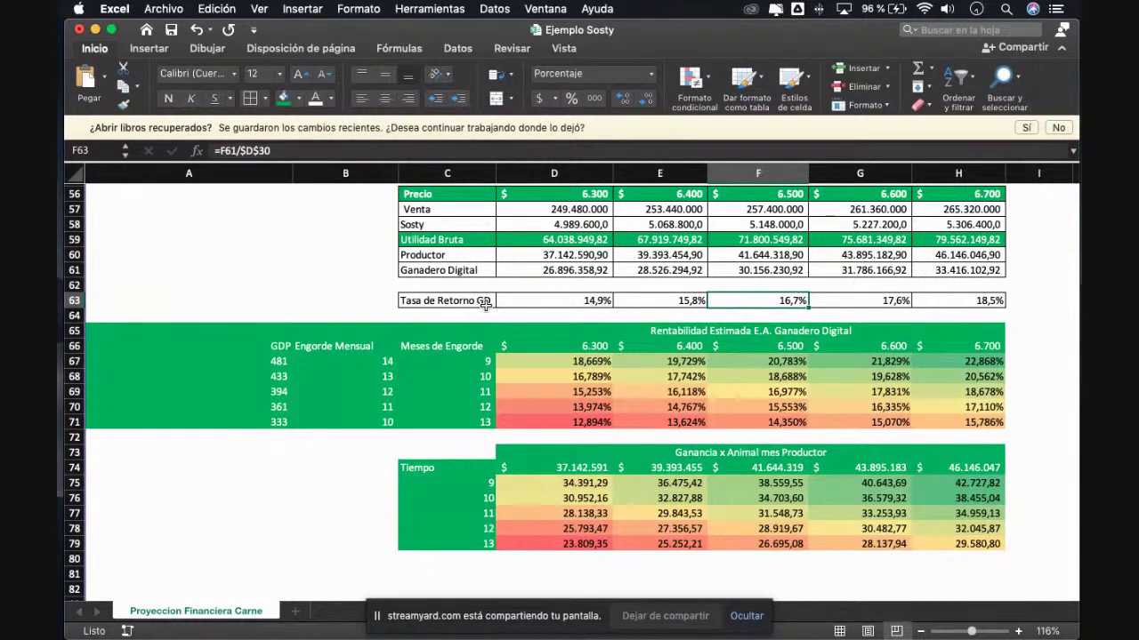
pyautogui.press('Right')
pyautogui.press('Right')
pyautogui.press('Left')
pyautogui.press('Left')
pyautogui.press('Right')
pyautogui.press('Right')
pyautogui.press('Left')
pyautogui.press('Left')
pyautogui.press('Right')
pyautogui.press('Right')
pyautogui.press('Left')
pyautogui.press('Left')
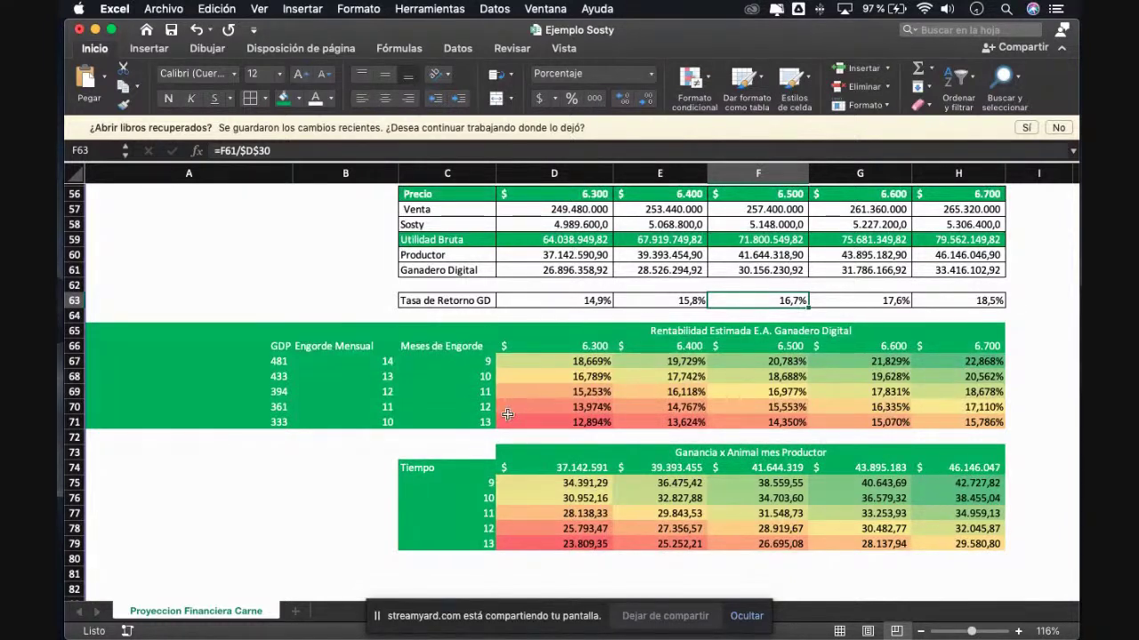
# Inspect the Rentabilidad Estimada E.A. Ganadero Digital values by Meses de Engorde under the 6.400 price in column E
pyautogui.click(665, 347)
pyautogui.press('Up')
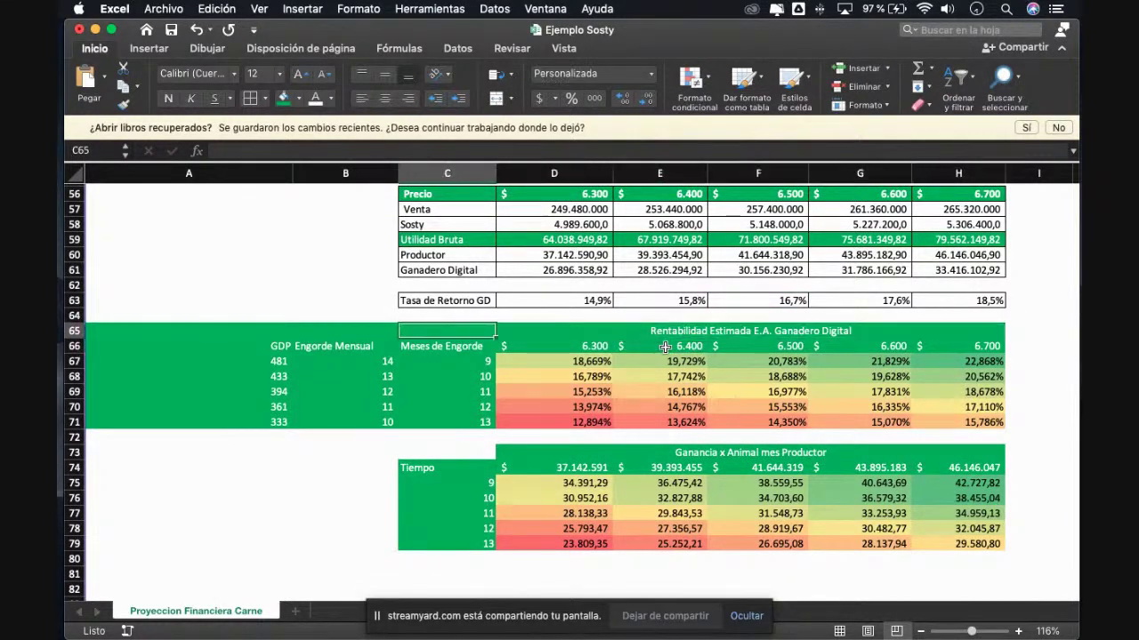
pyautogui.press('Down')
pyautogui.press('Down')
pyautogui.press('Down')
pyautogui.press('Down')
pyautogui.press('Down')
pyautogui.press('Down')
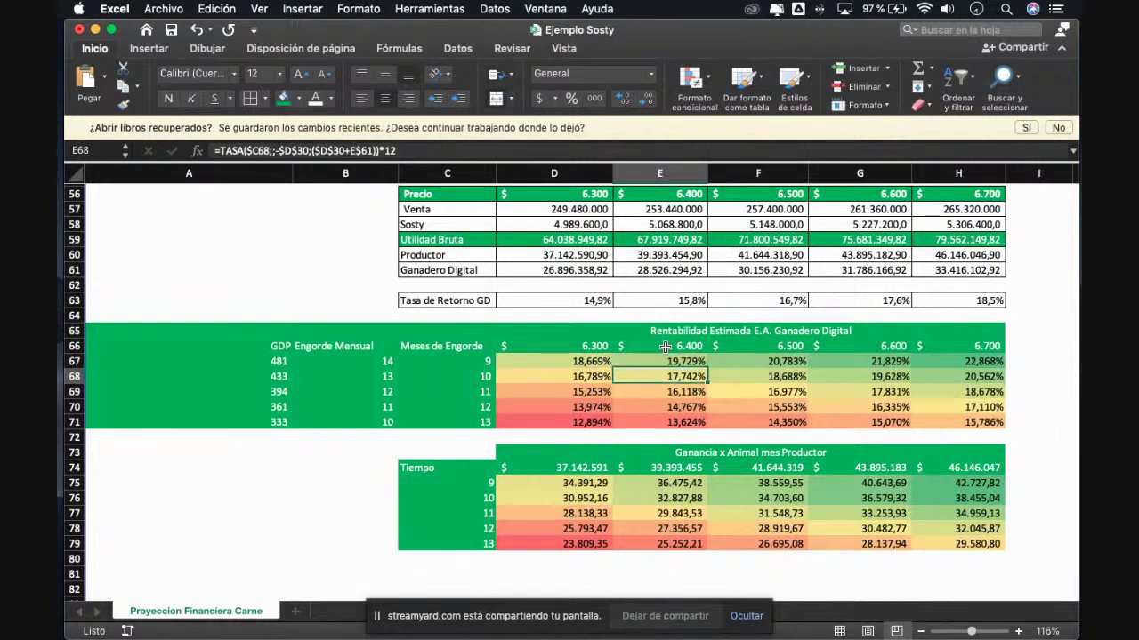
# Examine the GDP, Engorde Mensual and Meses de Engorde columns beside the Ganadero Digital return table
pyautogui.click(311, 456)
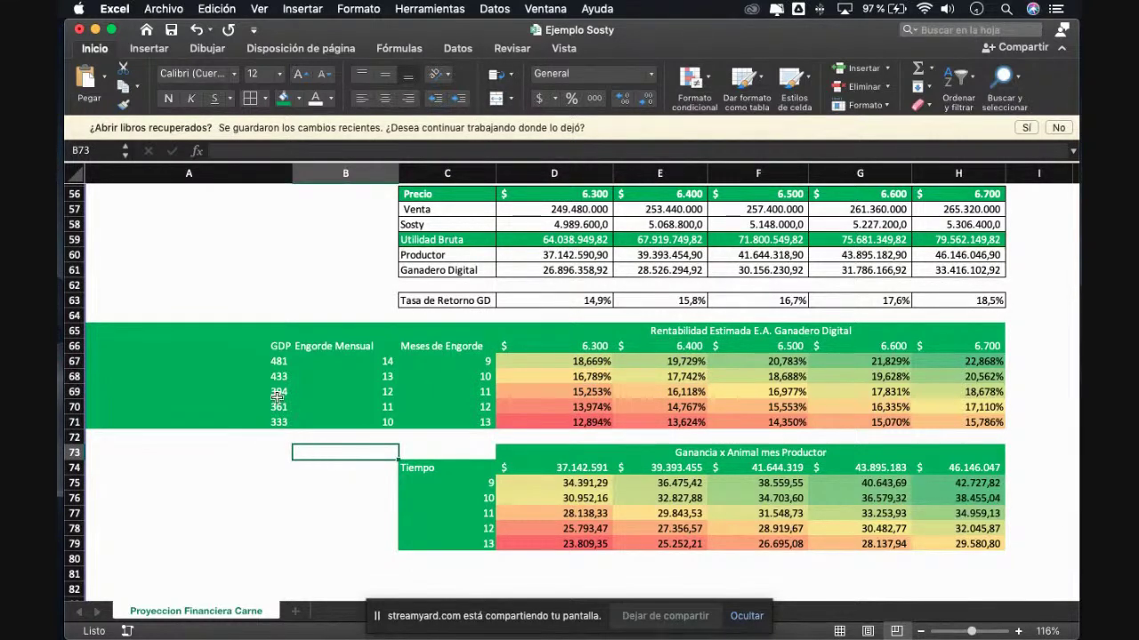
pyautogui.click(274, 359)
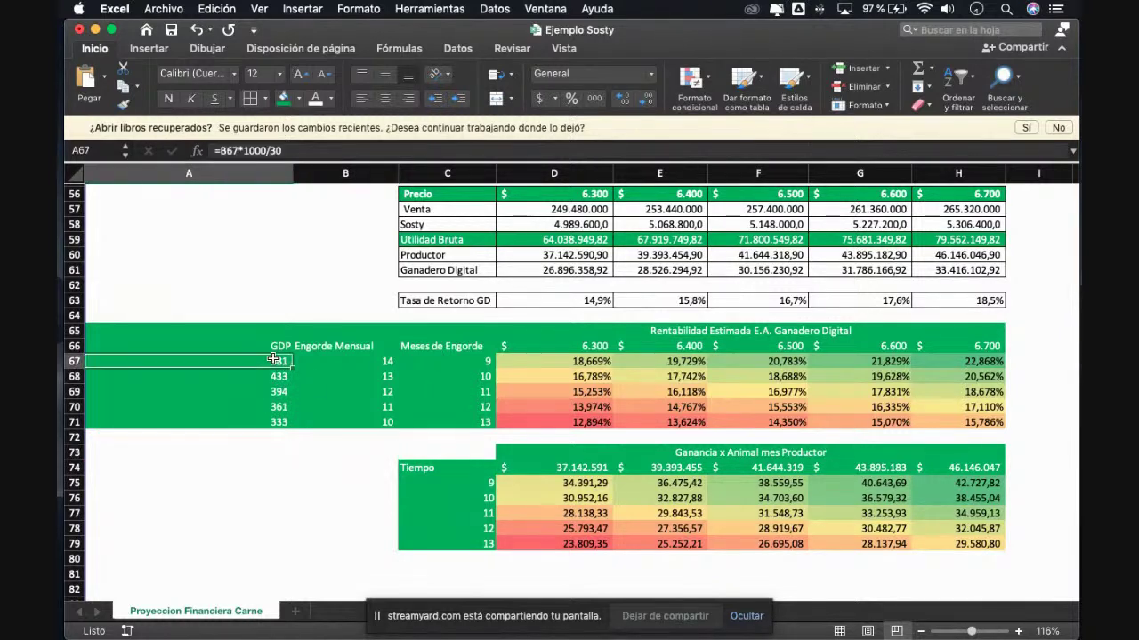
pyautogui.click(336, 363)
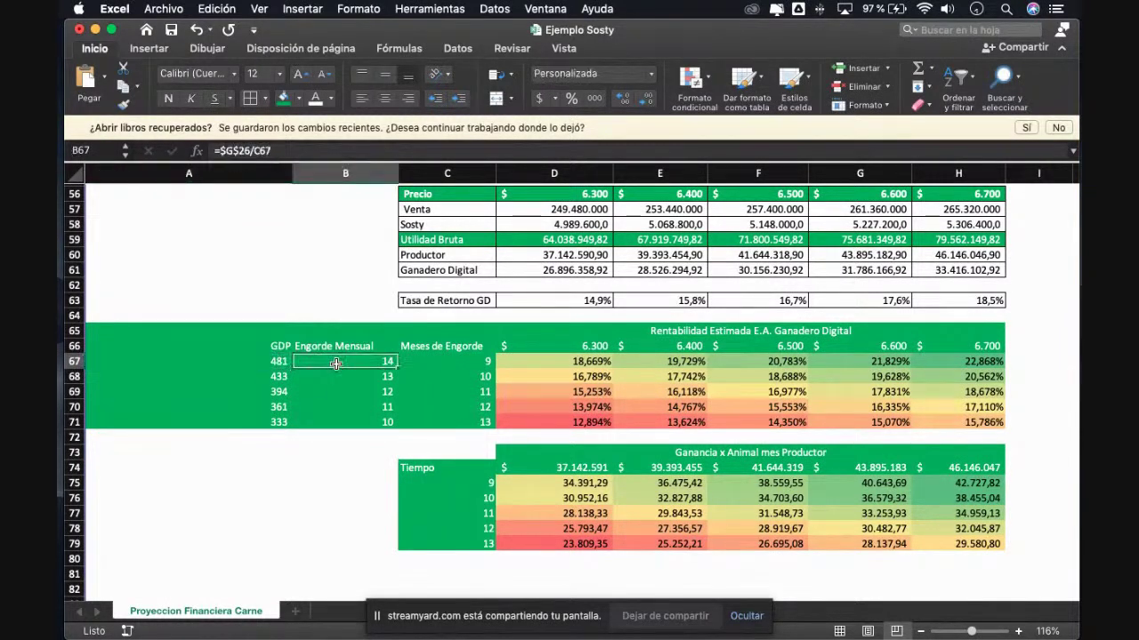
pyautogui.press('Right')
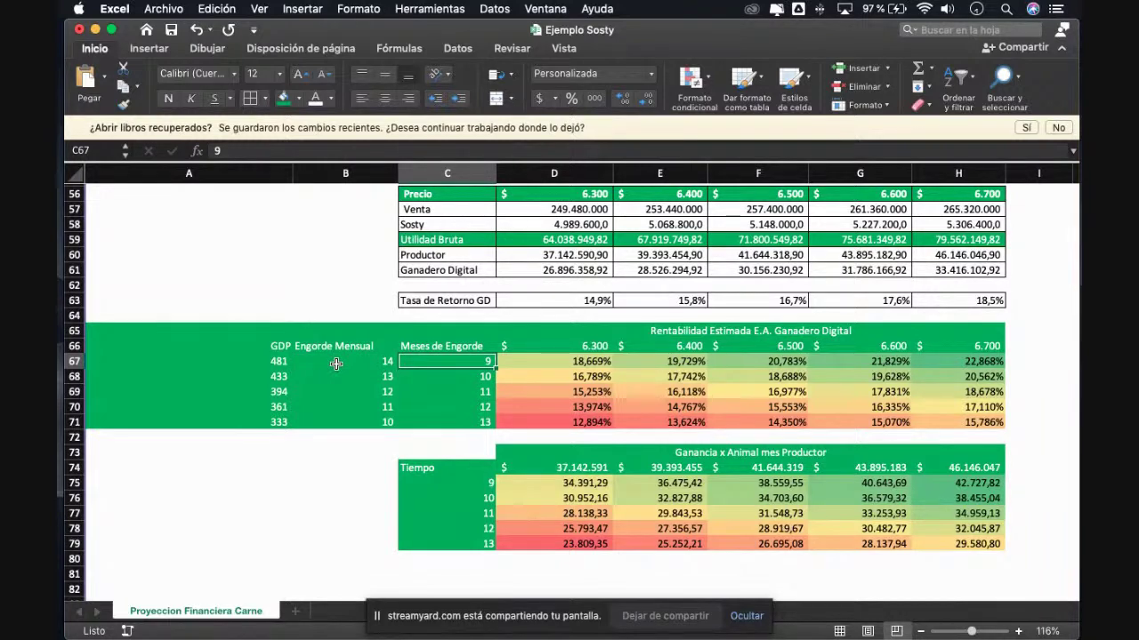
pyautogui.press('Down')
pyautogui.press('Down')
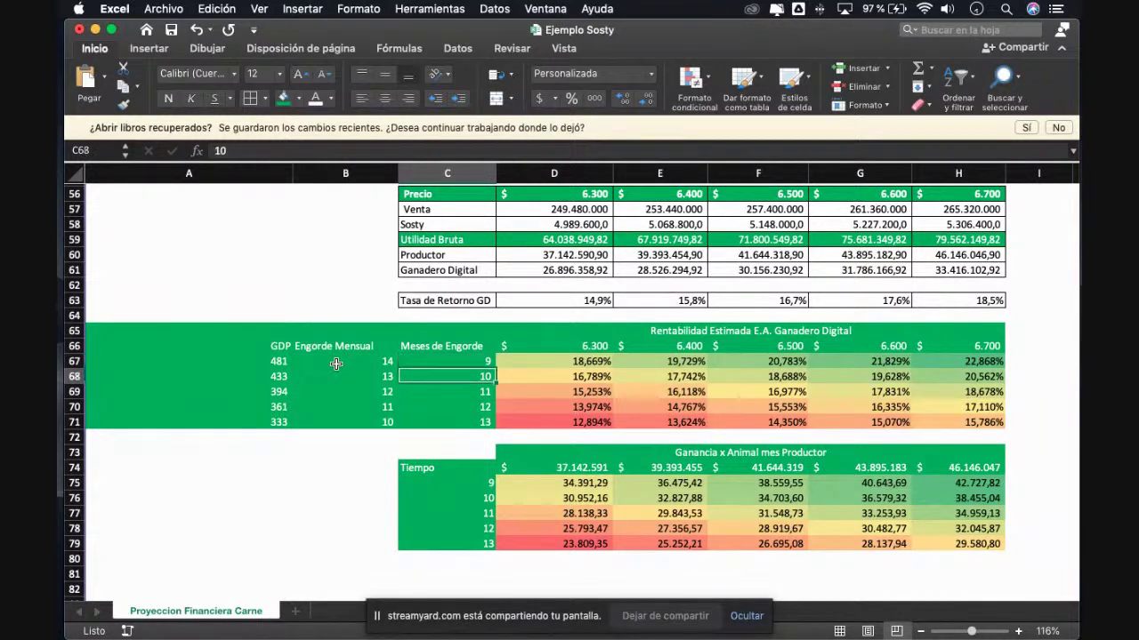
pyautogui.press('Down')
pyautogui.press('Down')
pyautogui.press('Up')
pyautogui.press('Up')
pyautogui.press('Up')
pyautogui.press('Up')
pyautogui.press('Up')
# Review the sale price headers in row 66, from 6.300 in column D to 6.700 in column H
pyautogui.press('Right')
pyautogui.press('Right')
pyautogui.press('Right')
pyautogui.press('Right')
pyautogui.press('Right')
pyautogui.press('Left')
pyautogui.press('Left')
pyautogui.press('Left')
pyautogui.press('Left')
pyautogui.press('Down')
pyautogui.press('Up')
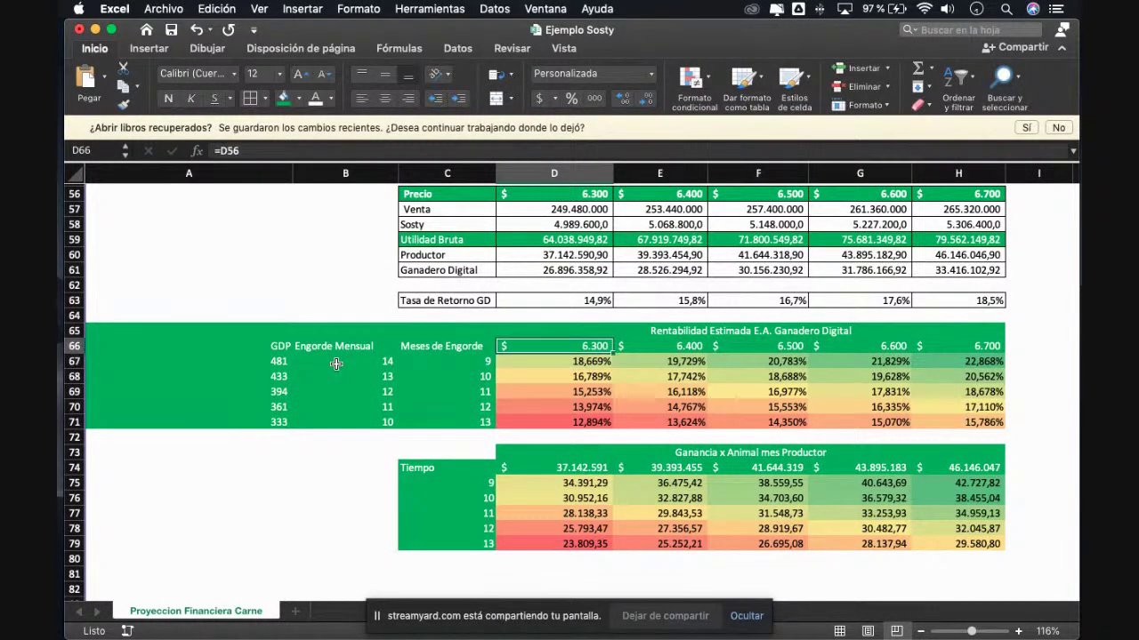
# Highlight the 6.300 price in D66 together with its estimated returns for 9 and 10 months of fattening
pyautogui.hotkey('shift', 'Down')
pyautogui.hotkey('shift', 'Down')
pyautogui.hotkey('shift', 'Down')
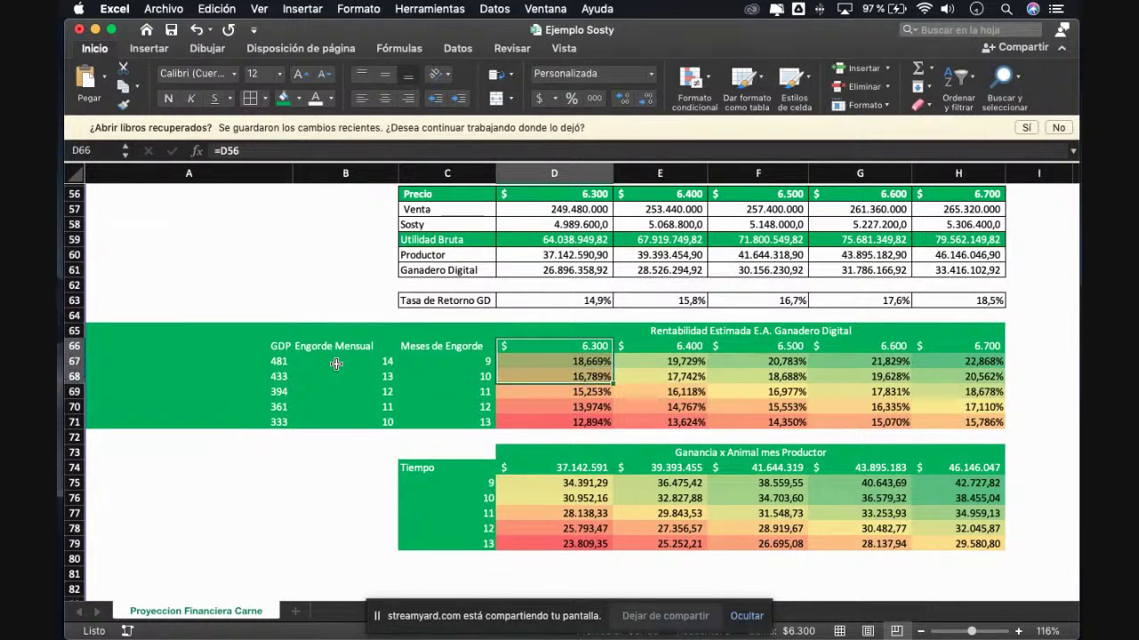
pyautogui.hotkey('shift', 'Right')
pyautogui.hotkey('shift', 'Up')
pyautogui.hotkey('shift', 'Up')
pyautogui.hotkey('shift', 'Up')
pyautogui.hotkey('shift', 'Left')
# Inspect the Ganadero Digital returns under the 6.500 price in column F, down to 12 months of fattening
pyautogui.press('Right')
pyautogui.press('Right')
pyautogui.press('Right')
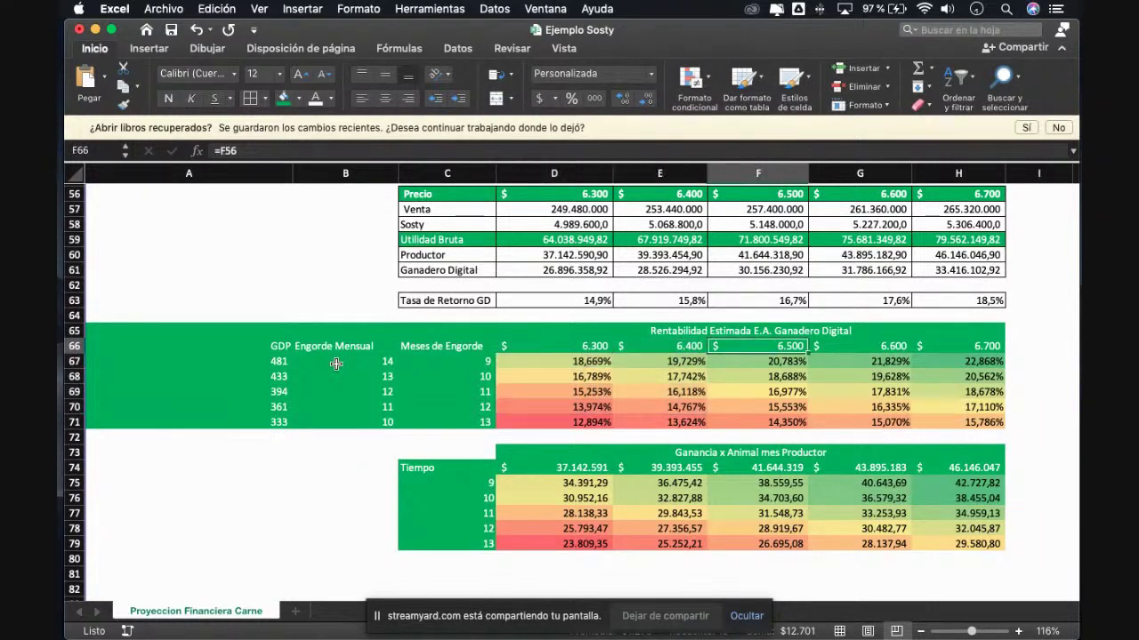
pyautogui.press('Left')
pyautogui.press('Down')
pyautogui.press('Down')
pyautogui.press('Down')
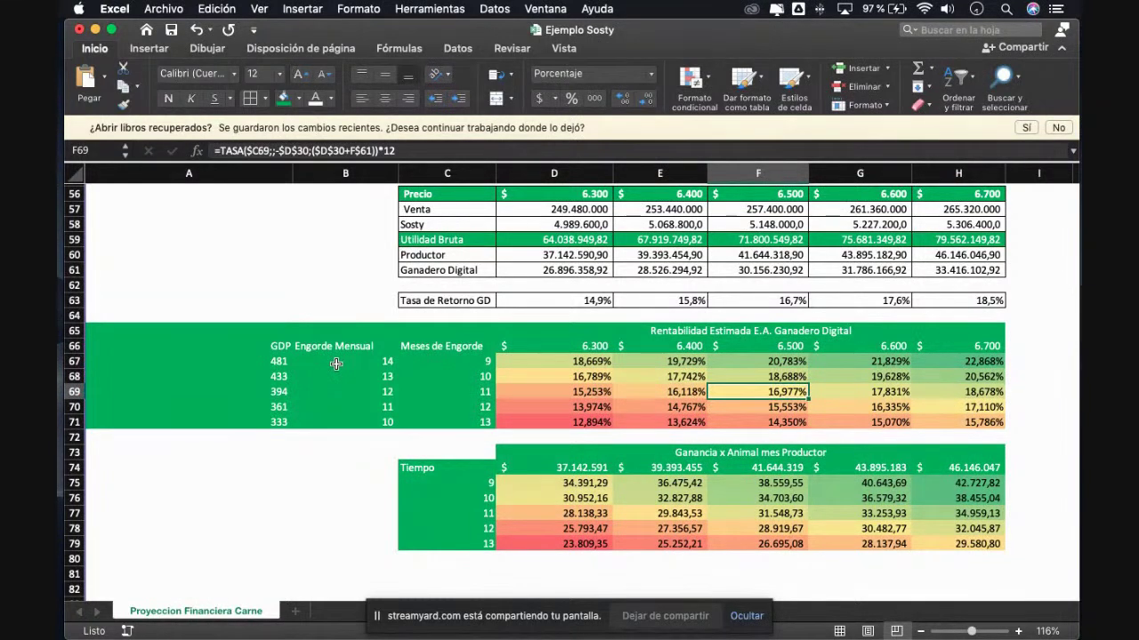
pyautogui.press('Down')
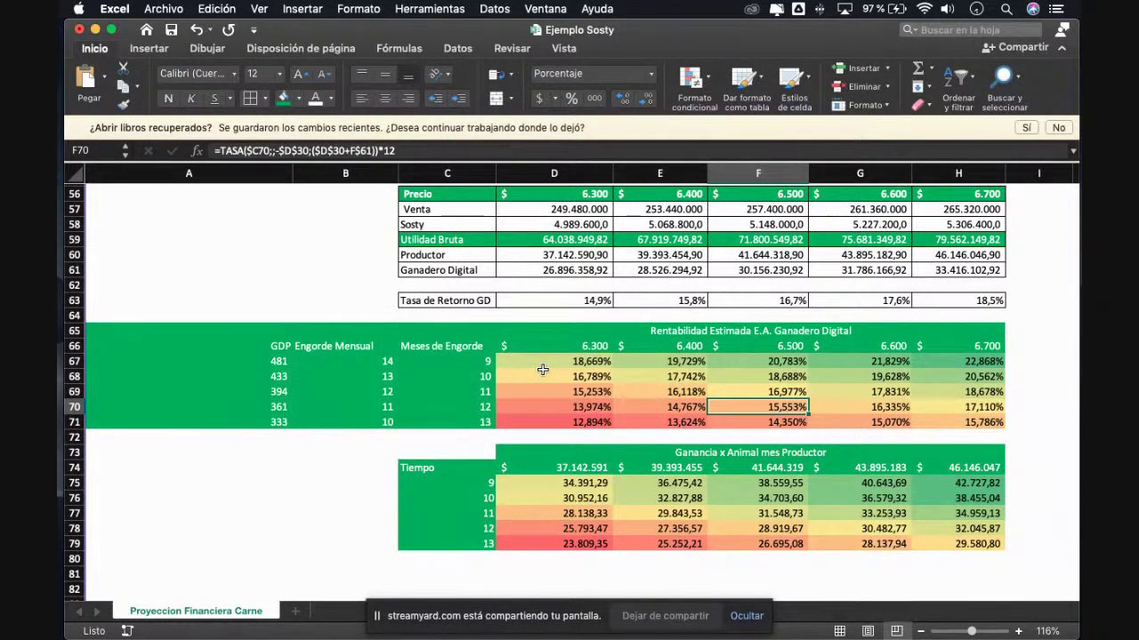
# Compare the returns in F67:H69 for prices 6.500 to 6.700 with those under the 6.400 price
pyautogui.click(769, 347)
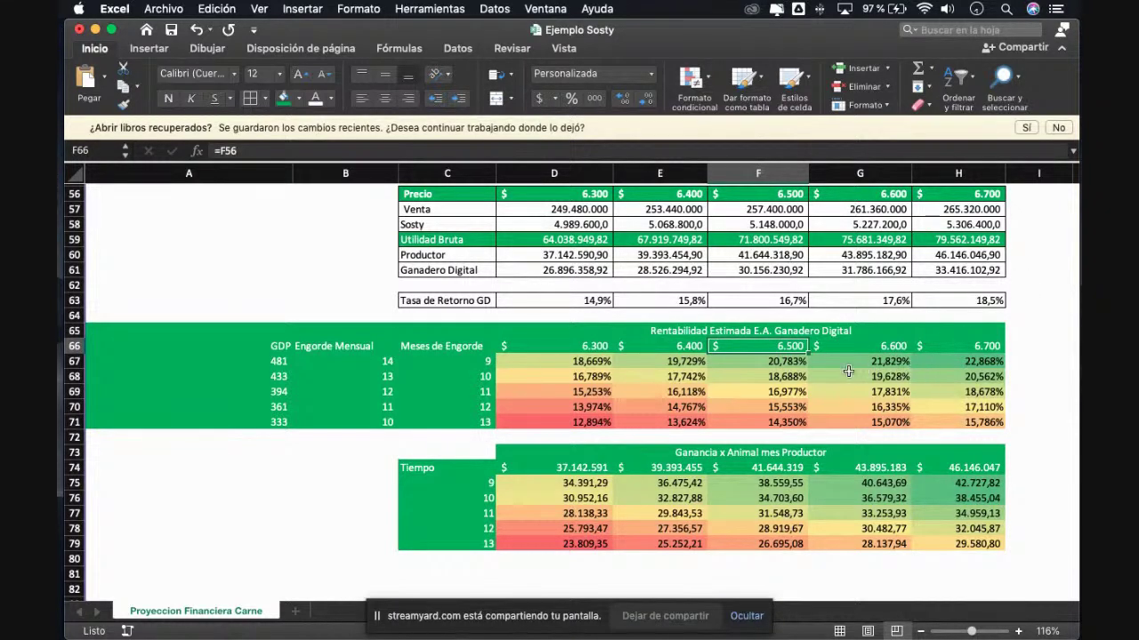
pyautogui.moveTo(794, 362); pyautogui.dragTo(954, 386)
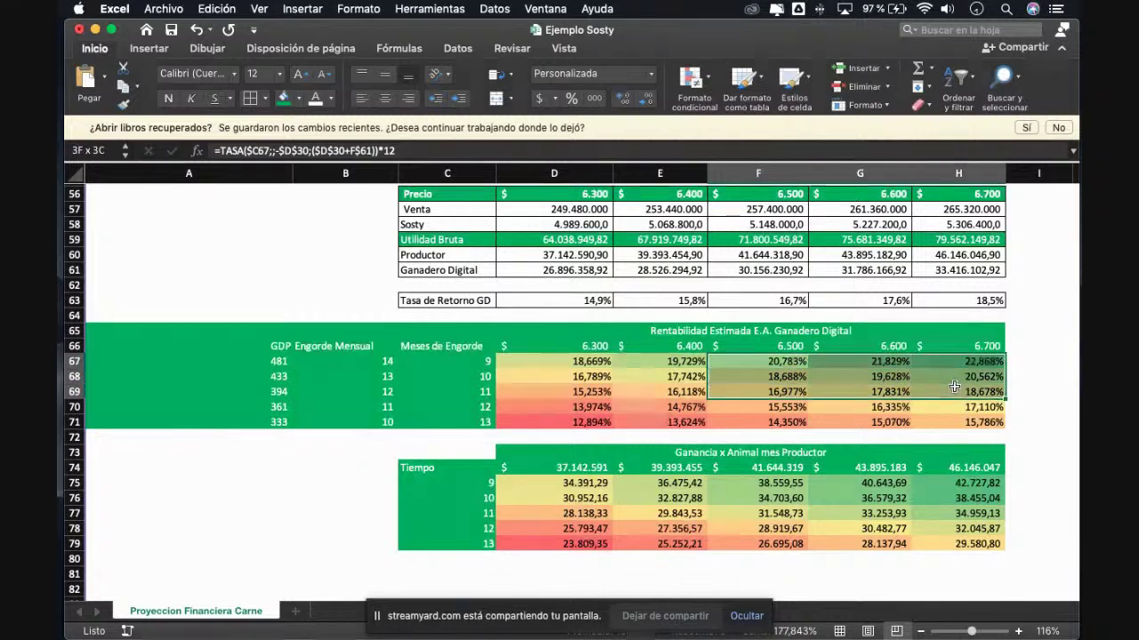
pyautogui.click(690, 401)
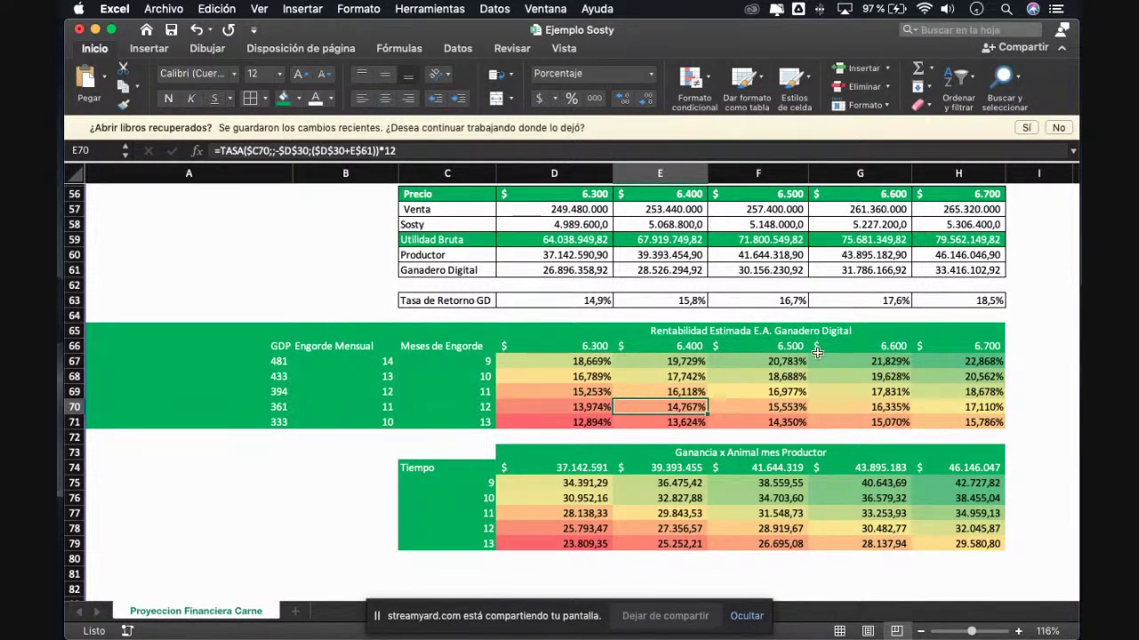
pyautogui.click(762, 376)
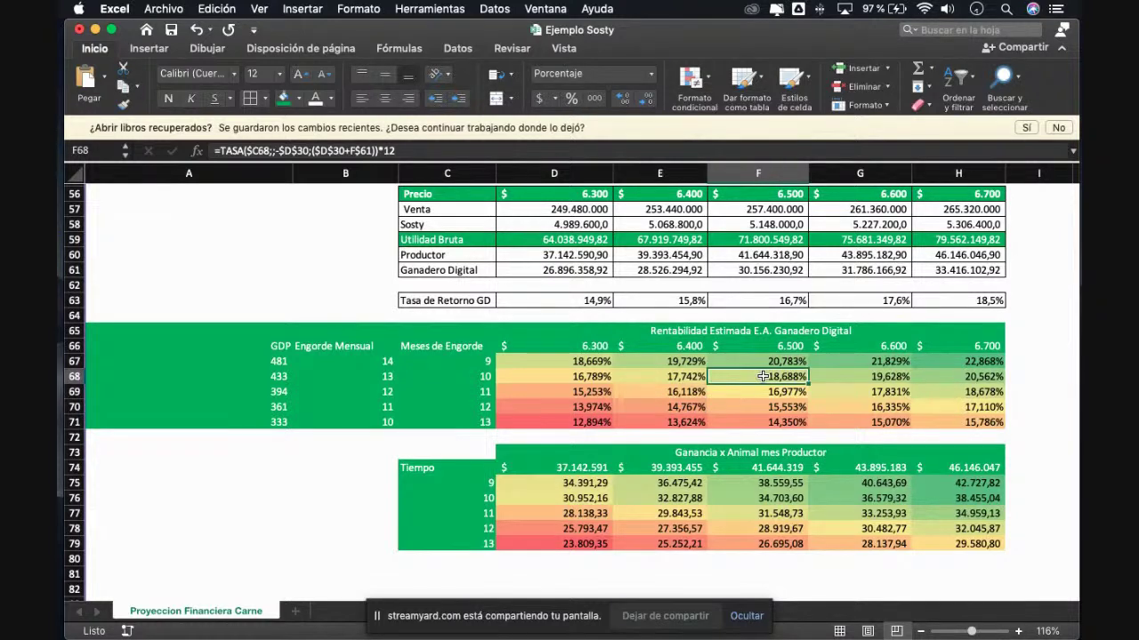
pyautogui.press('Left')
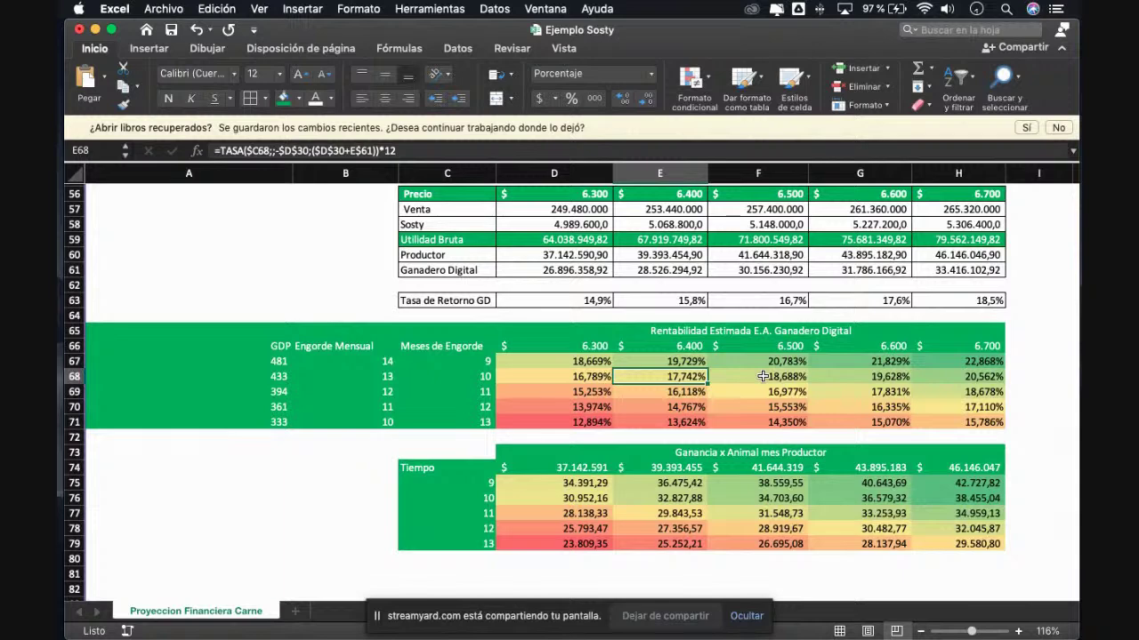
# Examine the Ganancia x Animal mes Productor table, including the E77 formula for 11 months
pyautogui.scroll(-2, 763, 376)
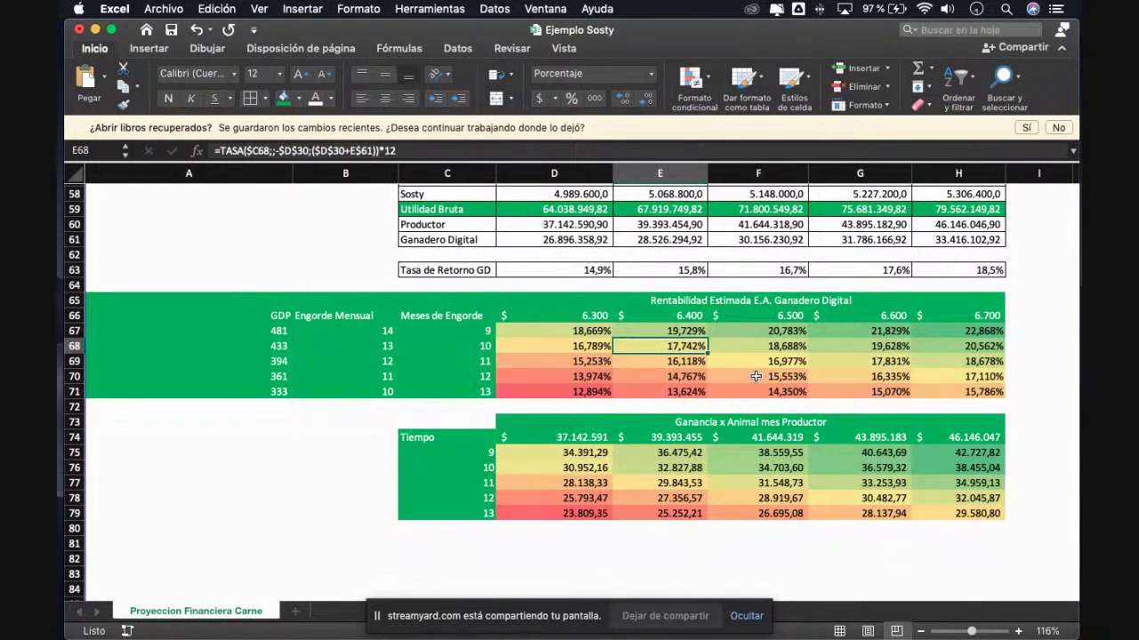
pyautogui.click(415, 422)
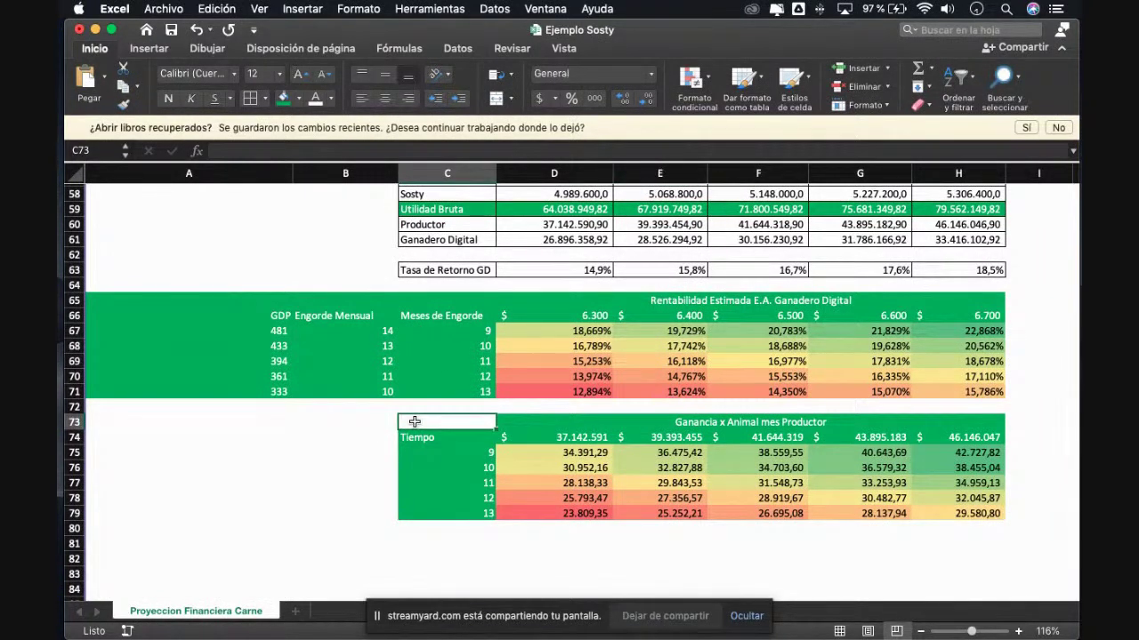
pyautogui.click(665, 482)
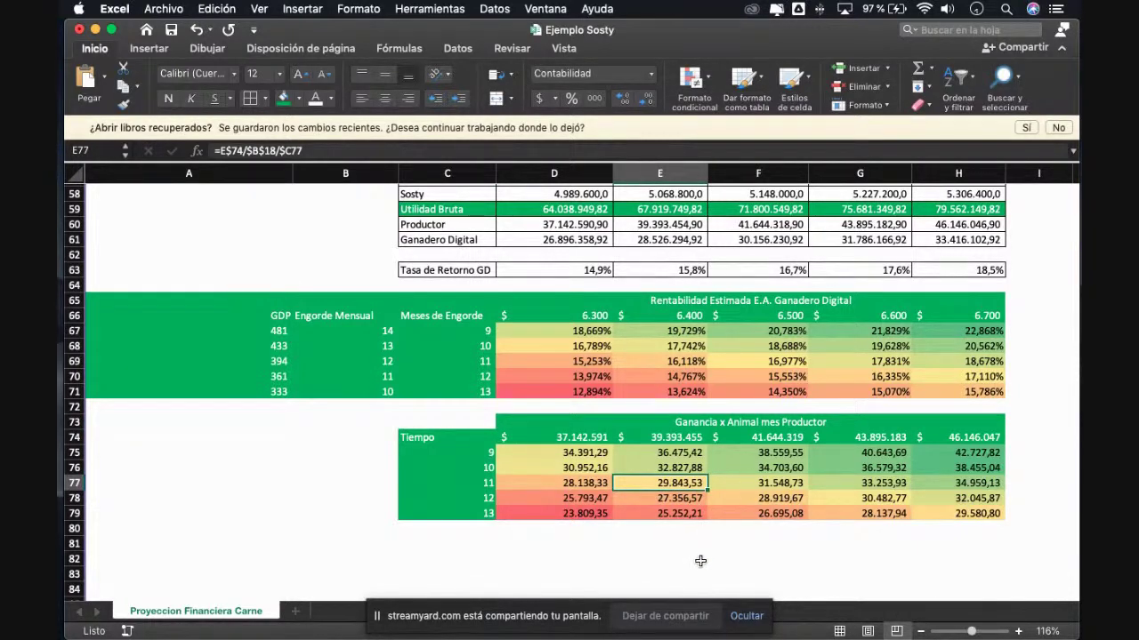
pyautogui.click(729, 529)
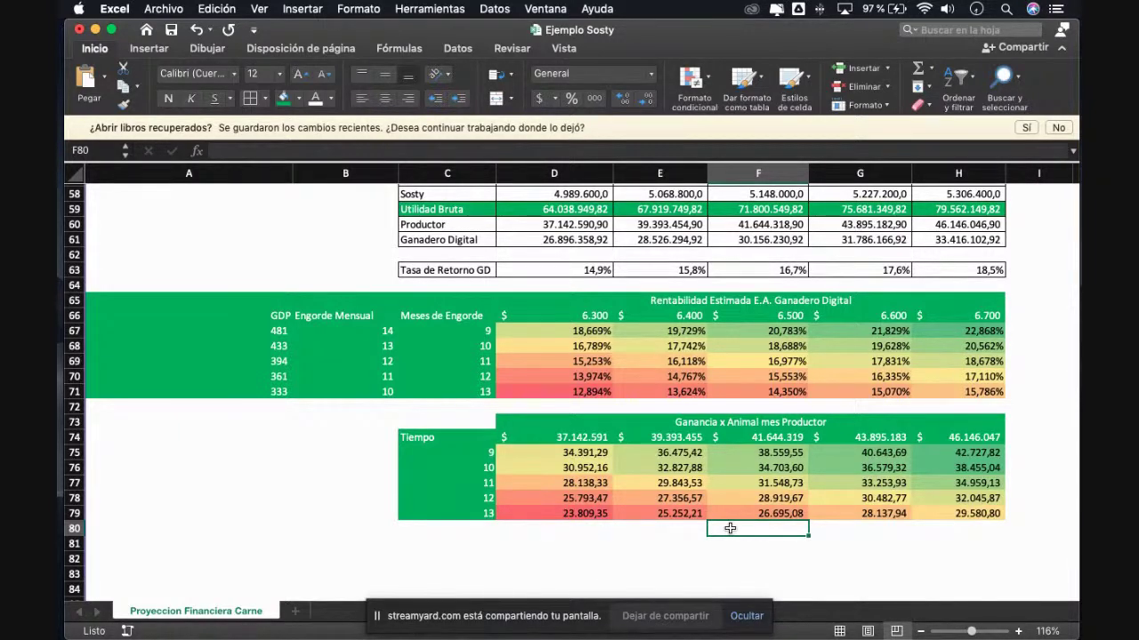
# Compare the Productor profits in row 60 and the Precio row 56 with the producer totals from D74 to H74
pyautogui.scroll(1, 747, 462)
pyautogui.scroll(3, 661, 359)
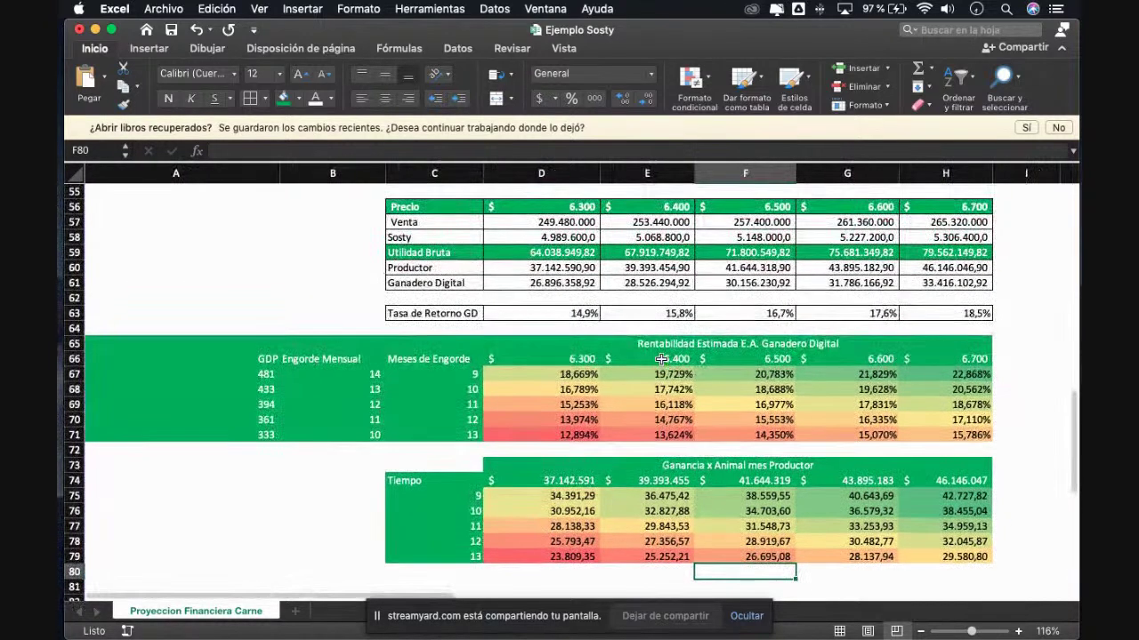
pyautogui.click(555, 272)
pyautogui.moveTo(555, 271); pyautogui.dragTo(927, 269)
pyautogui.moveTo(537, 198); pyautogui.dragTo(943, 207)
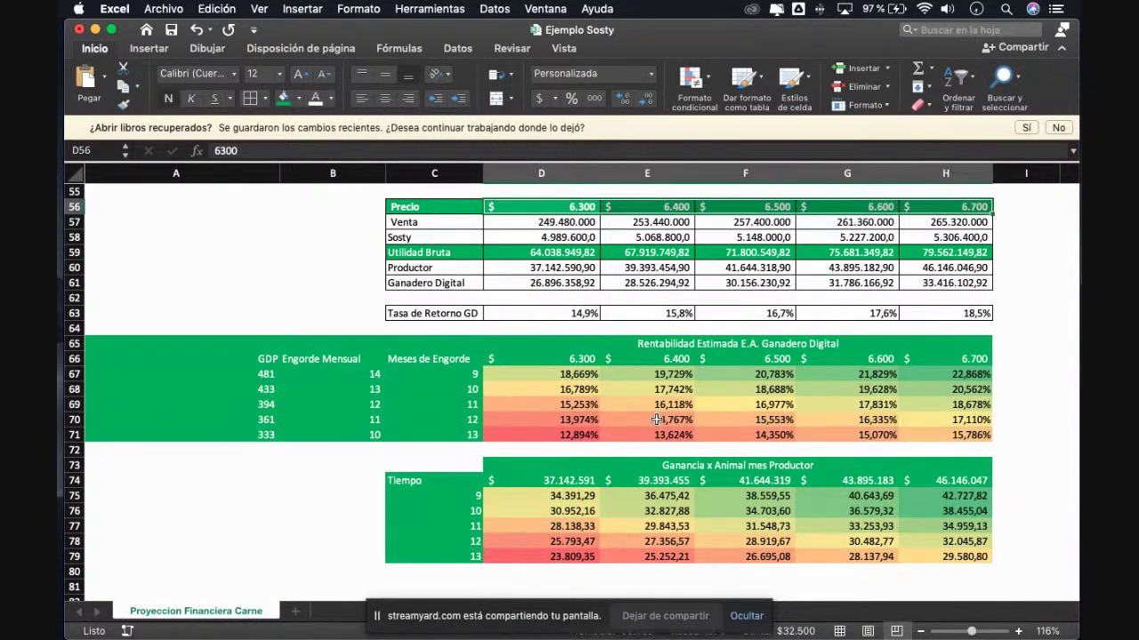
pyautogui.click(575, 480)
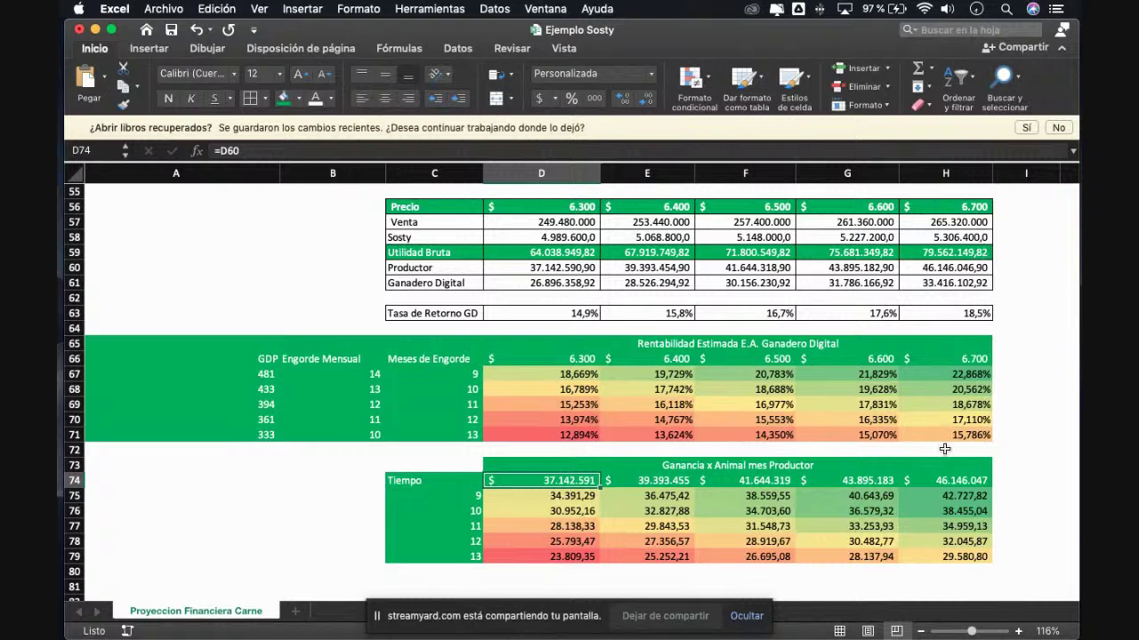
pyautogui.click(944, 480)
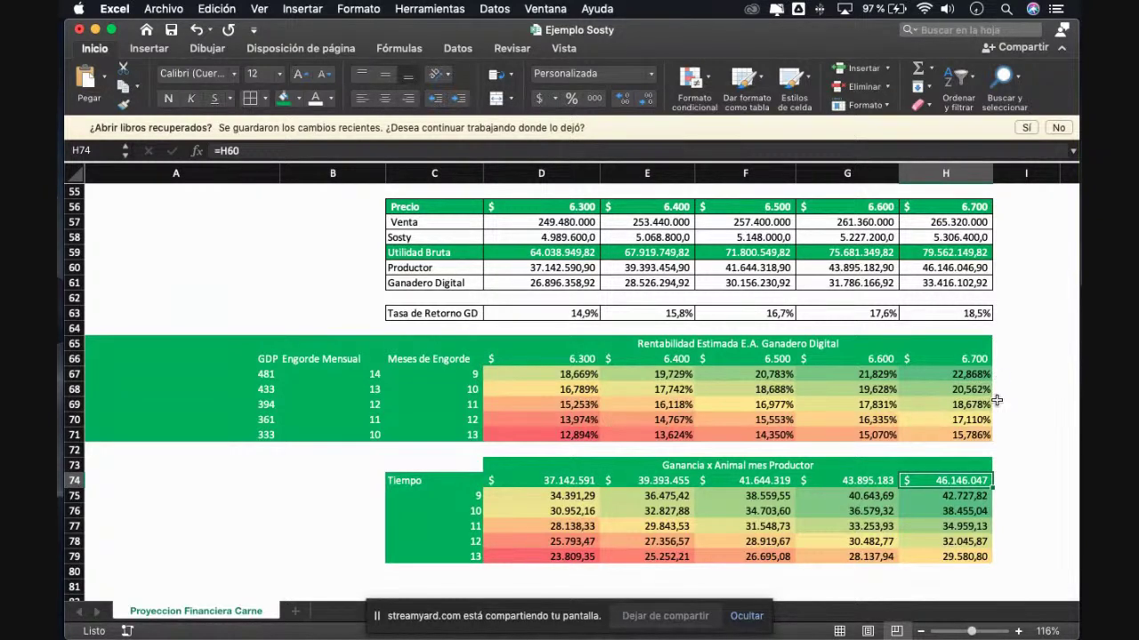
# Inspect the producer's monthly gain per animal for 12 months in F78 and its total profit in F74
pyautogui.scroll(-1, 996, 401)
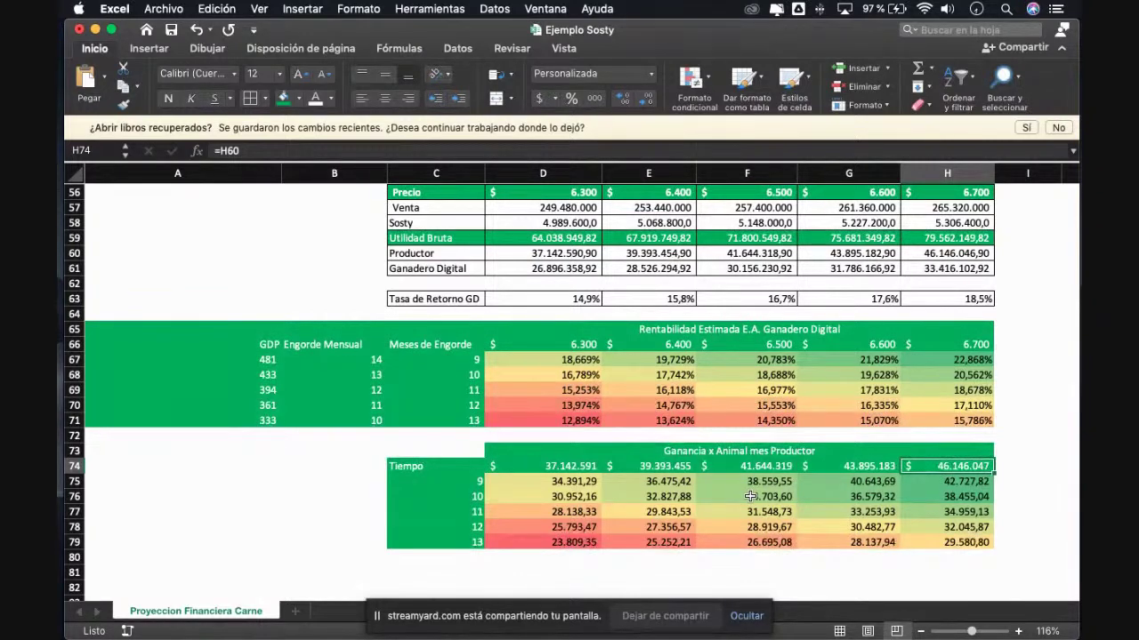
pyautogui.click(750, 526)
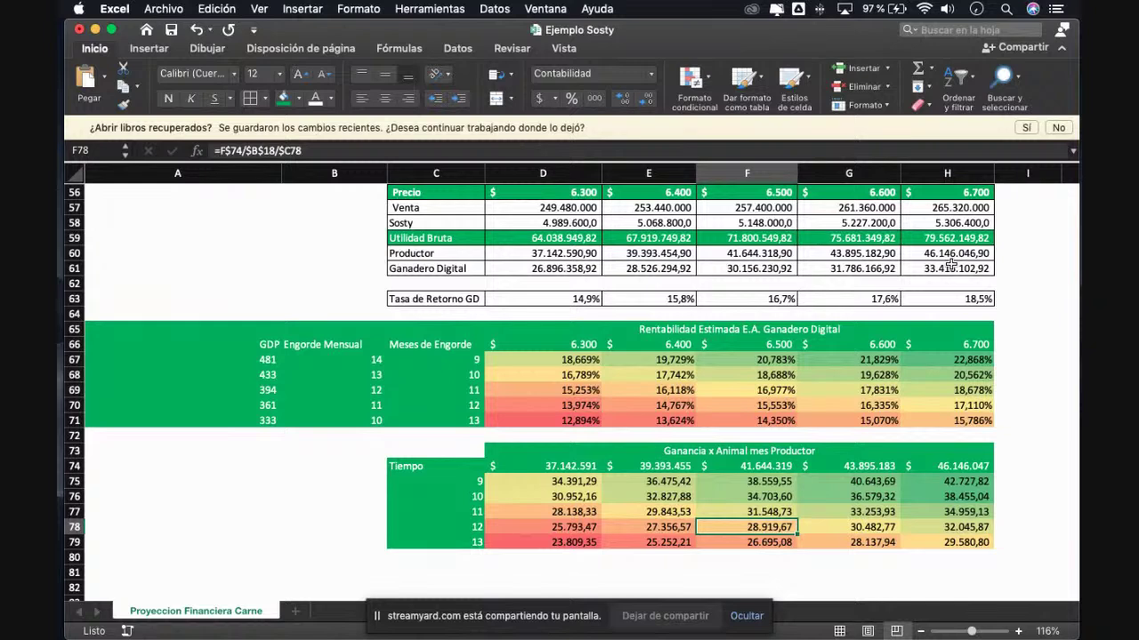
pyautogui.click(301, 525)
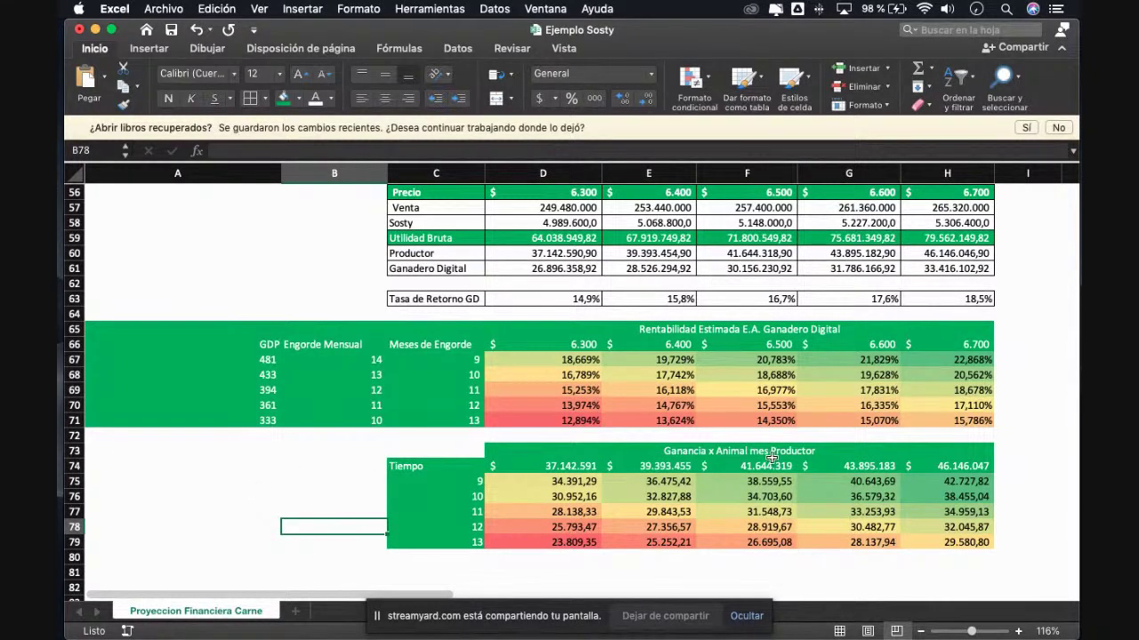
pyautogui.click(764, 463)
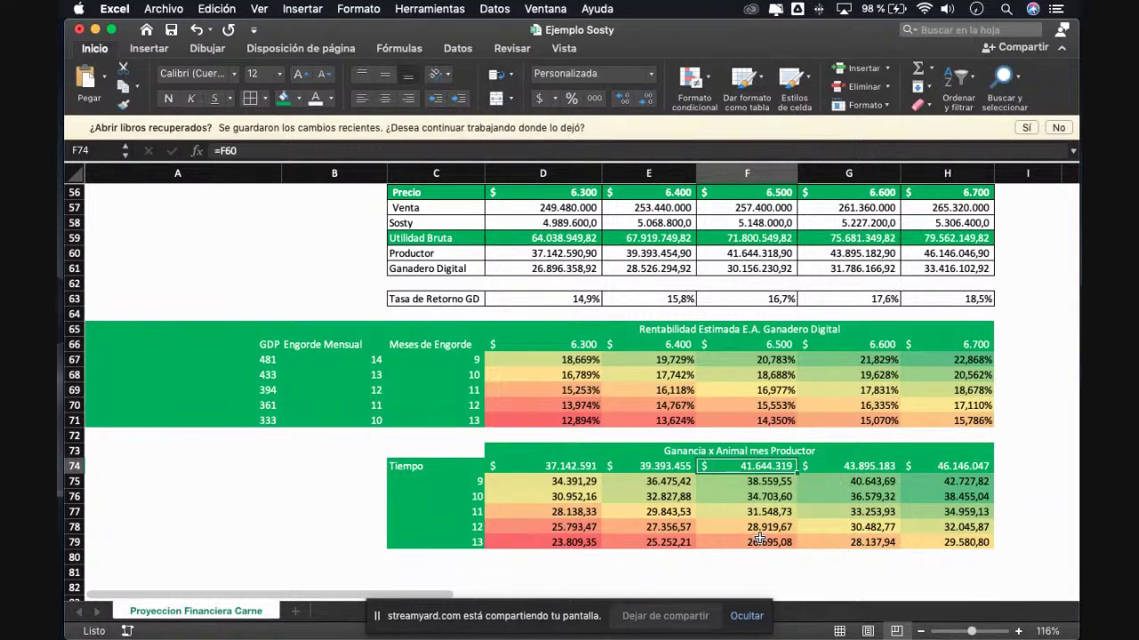
pyautogui.click(753, 570)
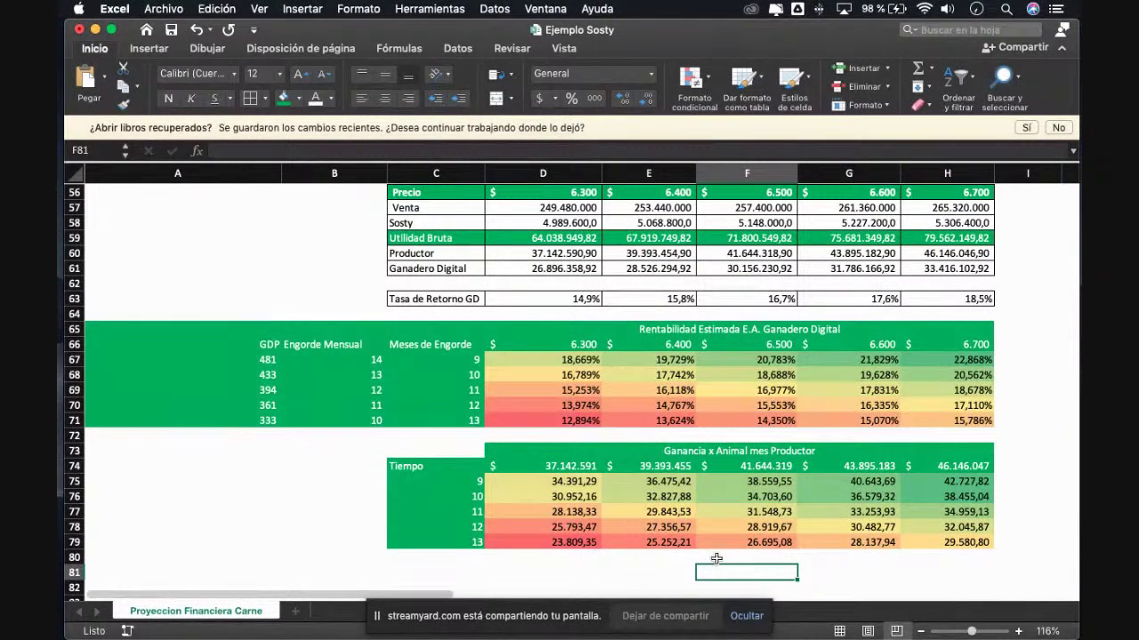
# Review the producer's monthly gain per animal in D74:D79 against the 6.300 sale price in D66
pyautogui.click(559, 467)
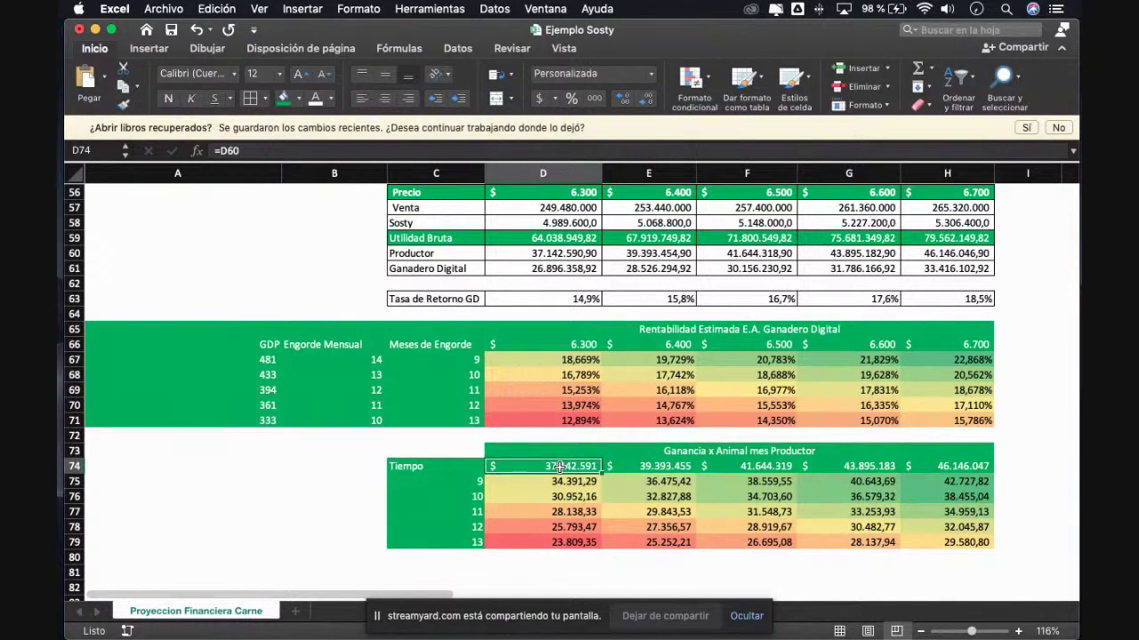
pyautogui.press('Down')
pyautogui.press('Down')
pyautogui.press('Down')
pyautogui.press('Down')
pyautogui.press('Down')
pyautogui.press('Up')
pyautogui.press('Up')
pyautogui.press('Up')
pyautogui.press('Up')
pyautogui.press('Up')
pyautogui.click(574, 336)
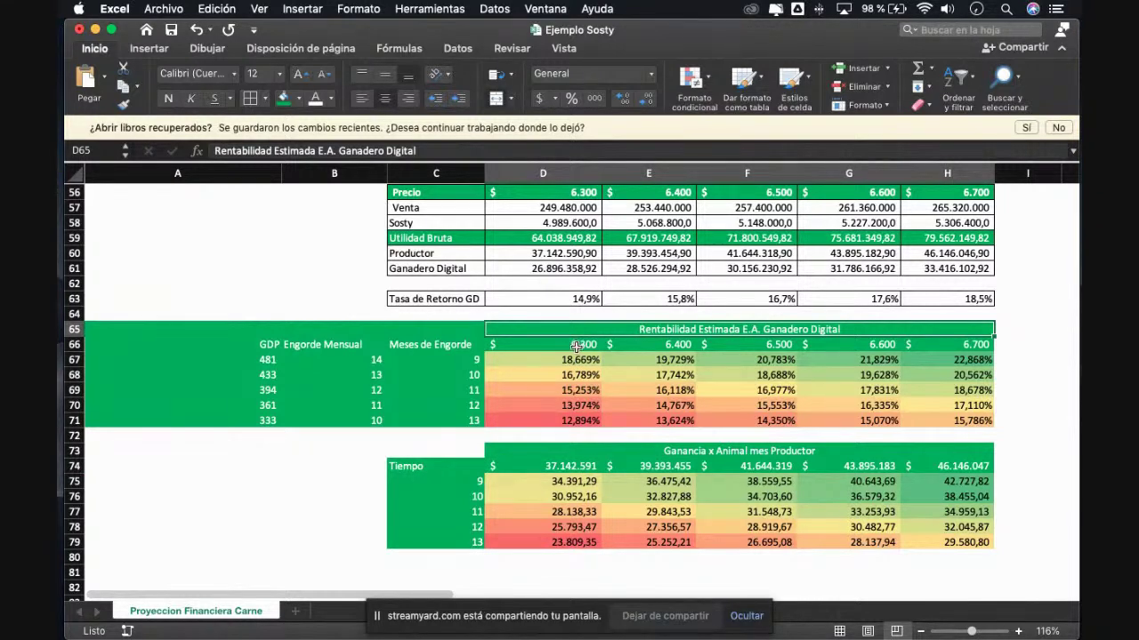
pyautogui.click(574, 345)
# Review the producer's monthly gain per animal in column F, from the F74 total down to 13 months in F79
pyautogui.click(761, 465)
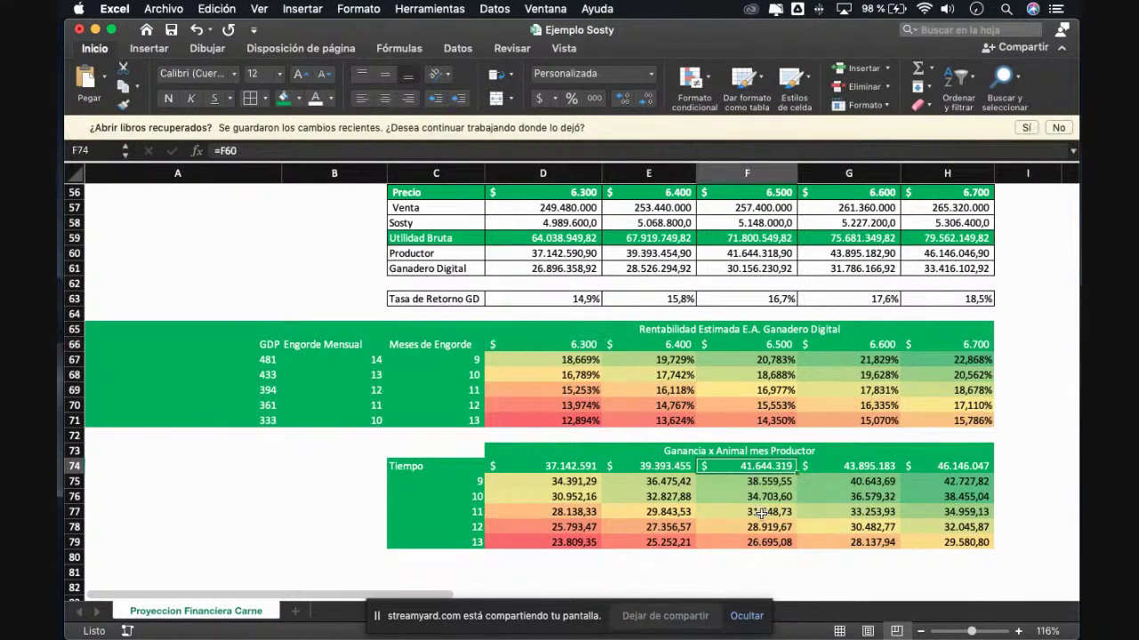
pyautogui.click(760, 563)
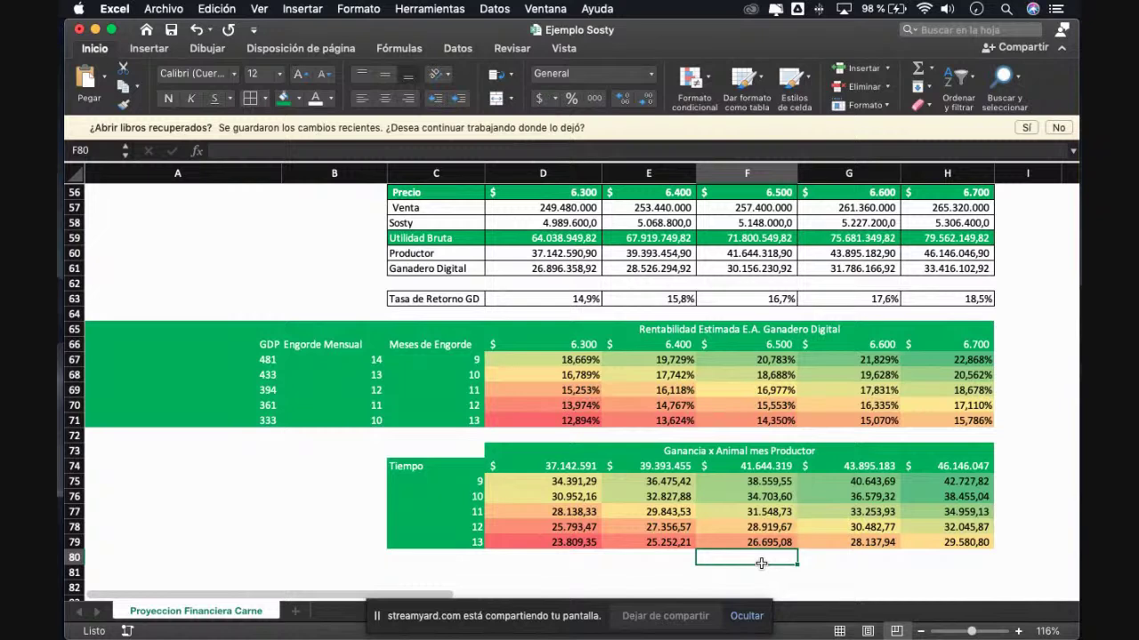
pyautogui.click(862, 465)
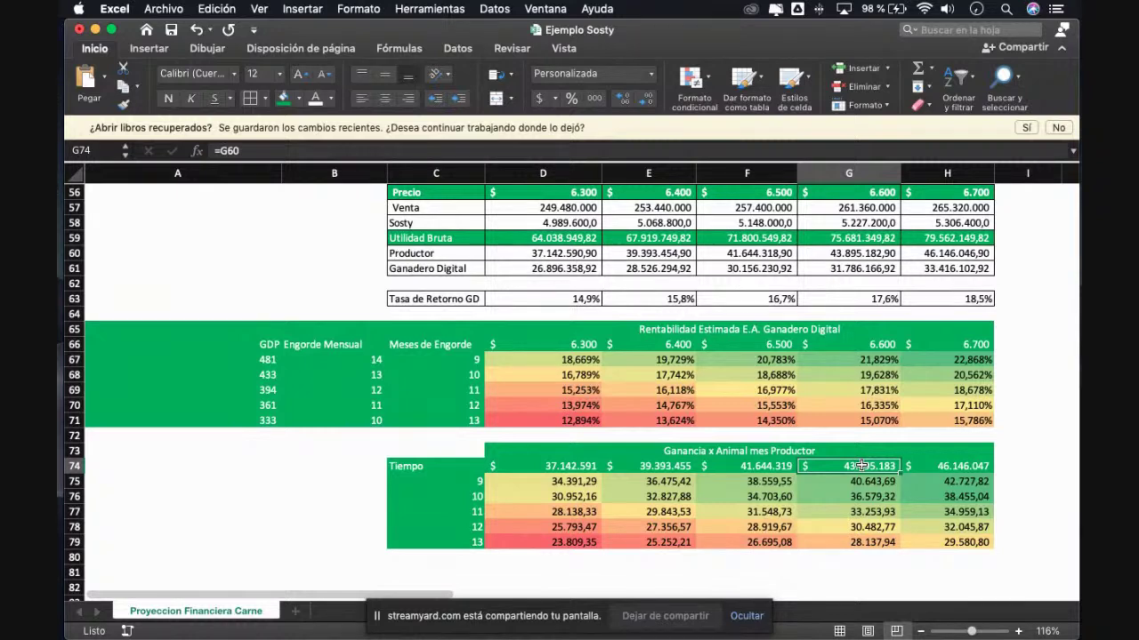
pyautogui.press('Left')
pyautogui.press('Down')
pyautogui.press('Down')
pyautogui.press('Down')
pyautogui.press('Down')
pyautogui.press('Down')
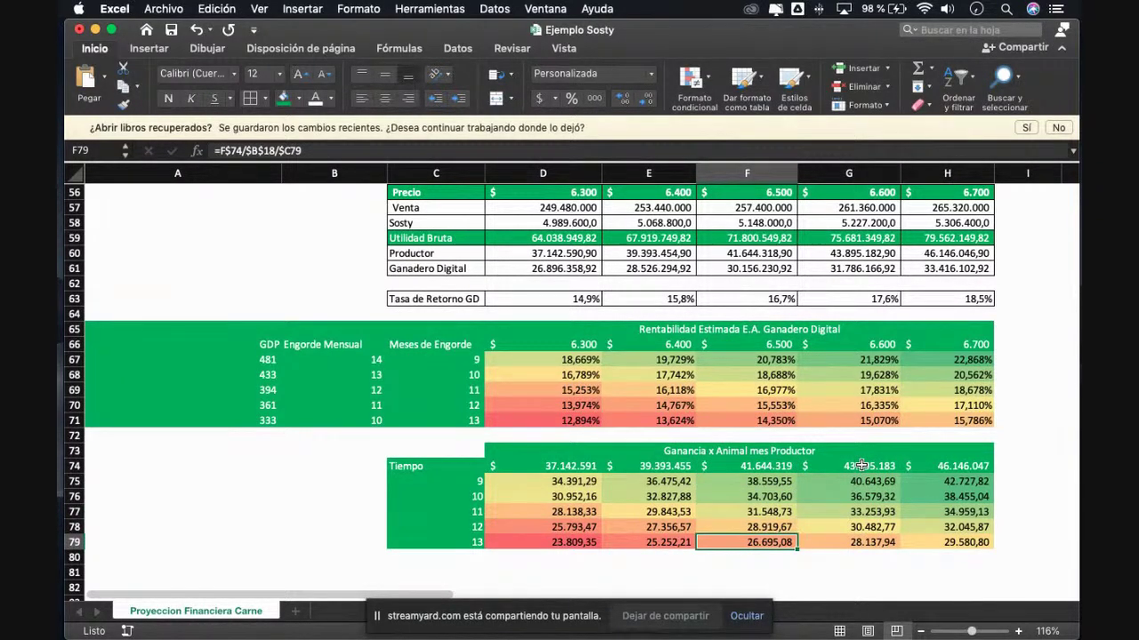
# Check the Ganadero Digital return at the 6.500 price for 12 months of fattening in F70
pyautogui.click(716, 374)
pyautogui.press('Right')
pyautogui.press('Down')
pyautogui.press('Left')
pyautogui.press('Down')
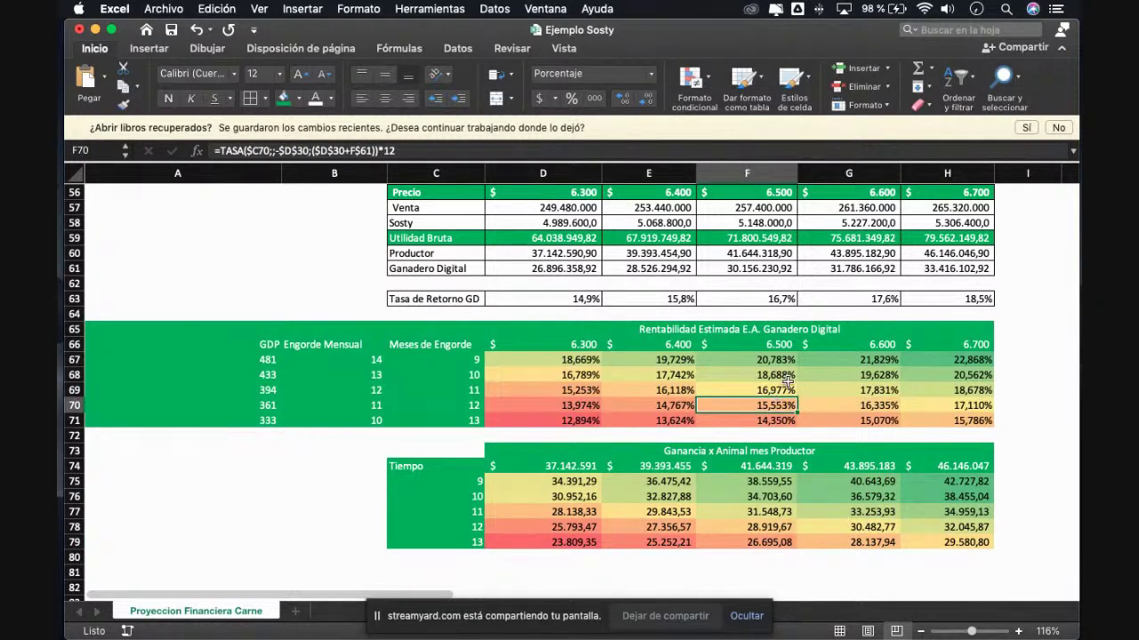
# Review the producer's monthly gain per animal table in D73:H79 across all sale prices and fattening durations
pyautogui.click(770, 560)
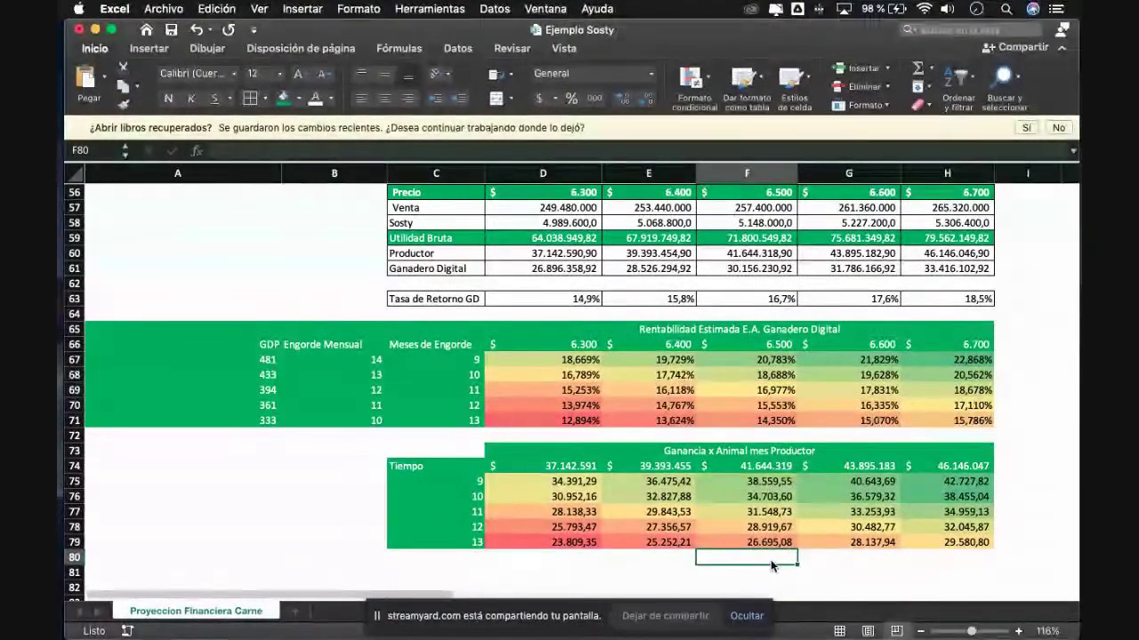
pyautogui.moveTo(578, 481); pyautogui.dragTo(934, 551)
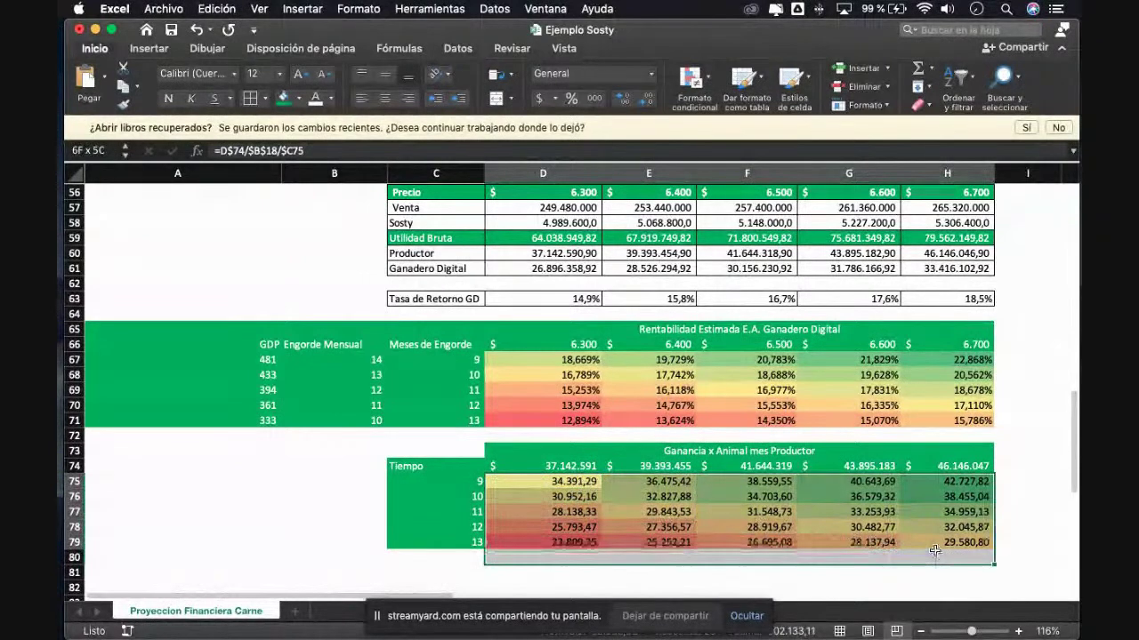
pyautogui.click(713, 557)
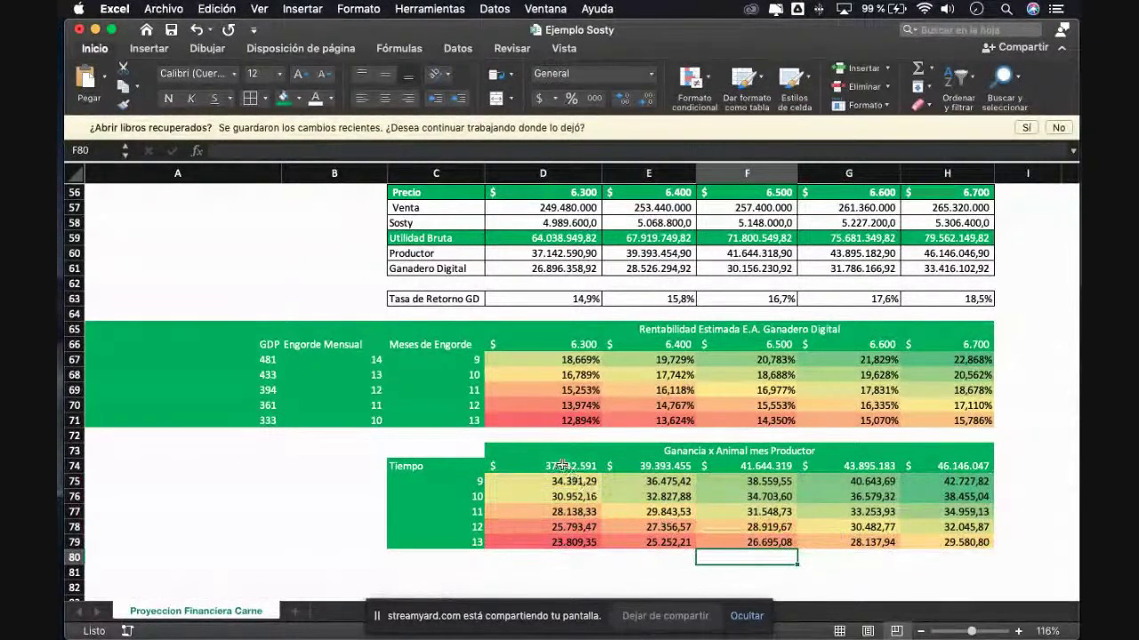
pyautogui.moveTo(538, 451); pyautogui.dragTo(825, 555)
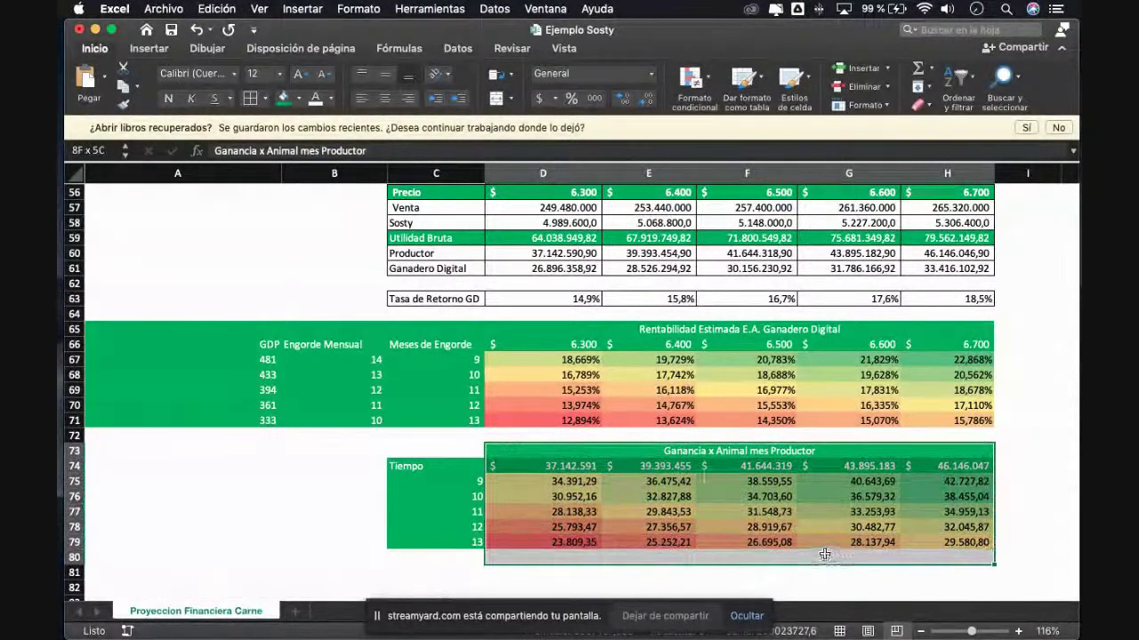
pyautogui.click(703, 574)
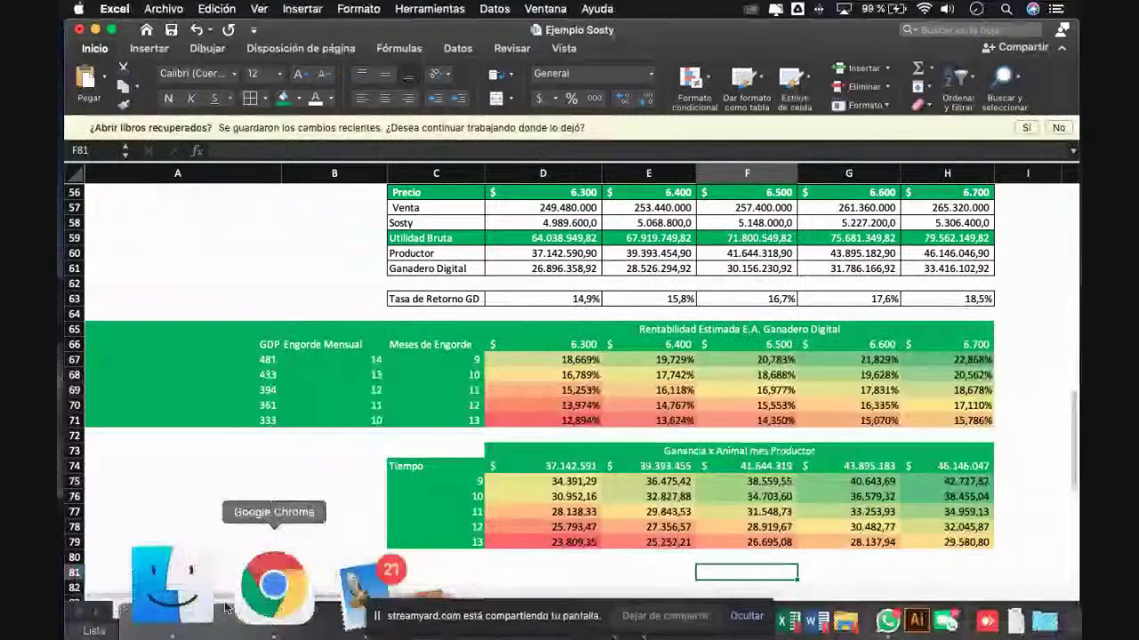
# Switch to Chrome, view the Sosty project's investment page and its return details, and open the NeoGanadero information page
pyautogui.click(263, 600)
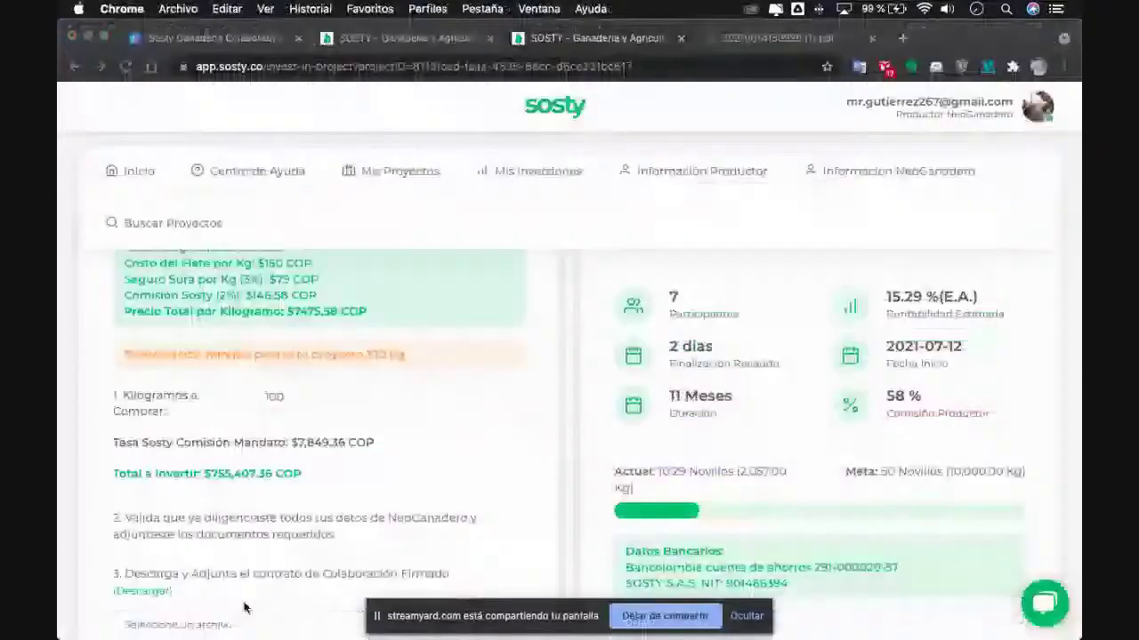
pyautogui.scroll(1, 534, 297)
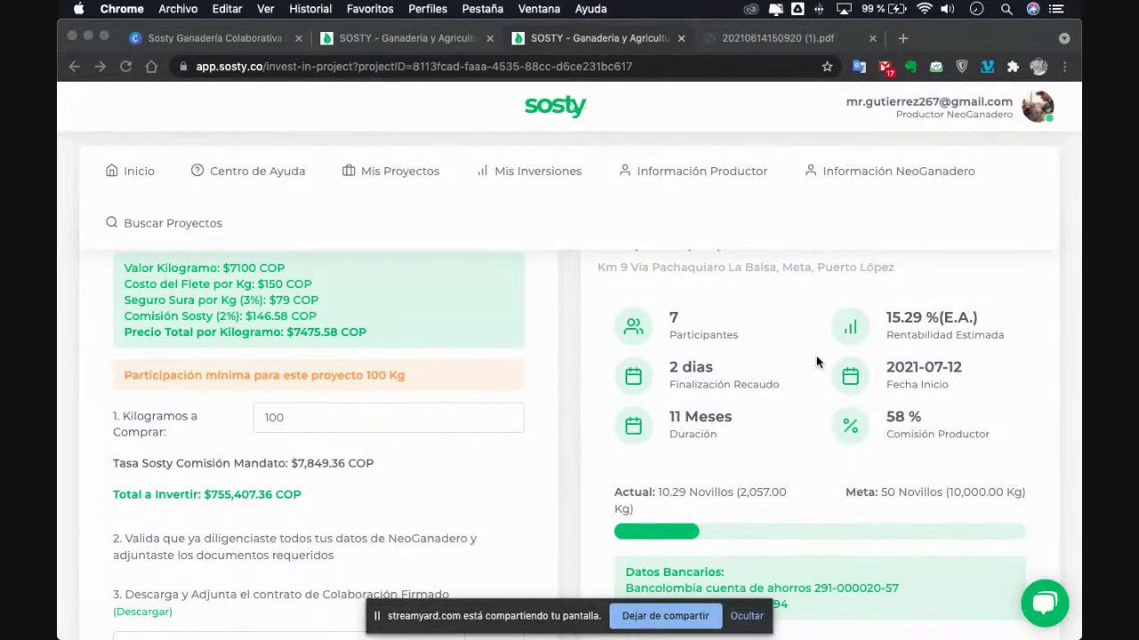
pyautogui.click(383, 177)
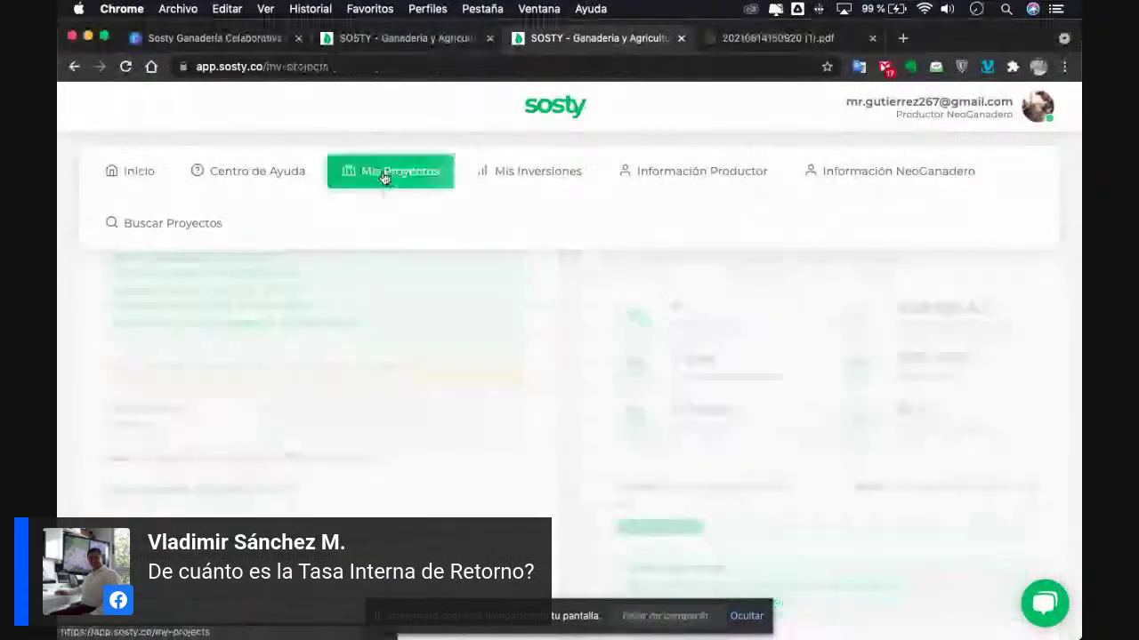
pyautogui.click(867, 171)
# Return to the Ejemplo Sosty workbook in Excel and highlight the Ganadero Digital estimated returns in D67:H71
pyautogui.hotkey('ctrl', 'Up')
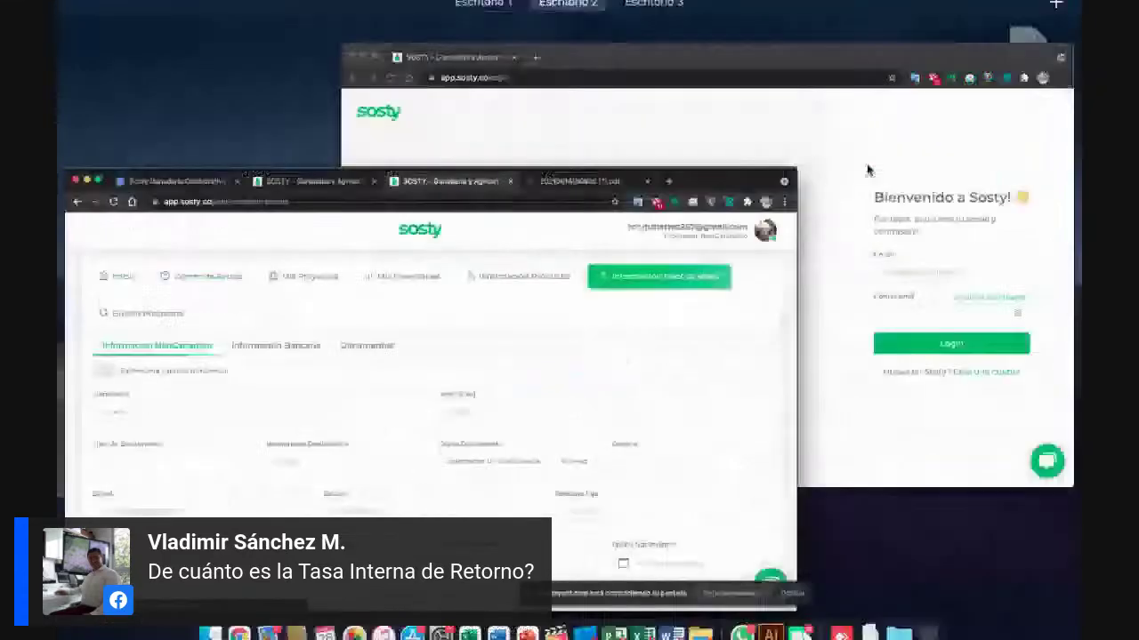
pyautogui.click(548, 377)
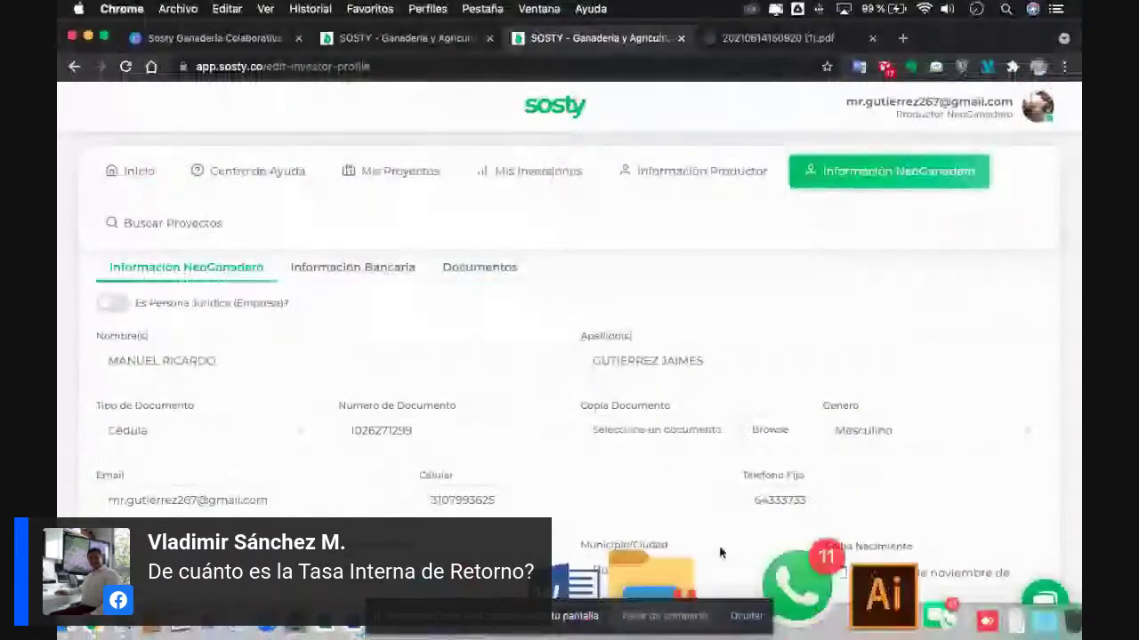
pyautogui.hotkey('ctrl', 'Up')
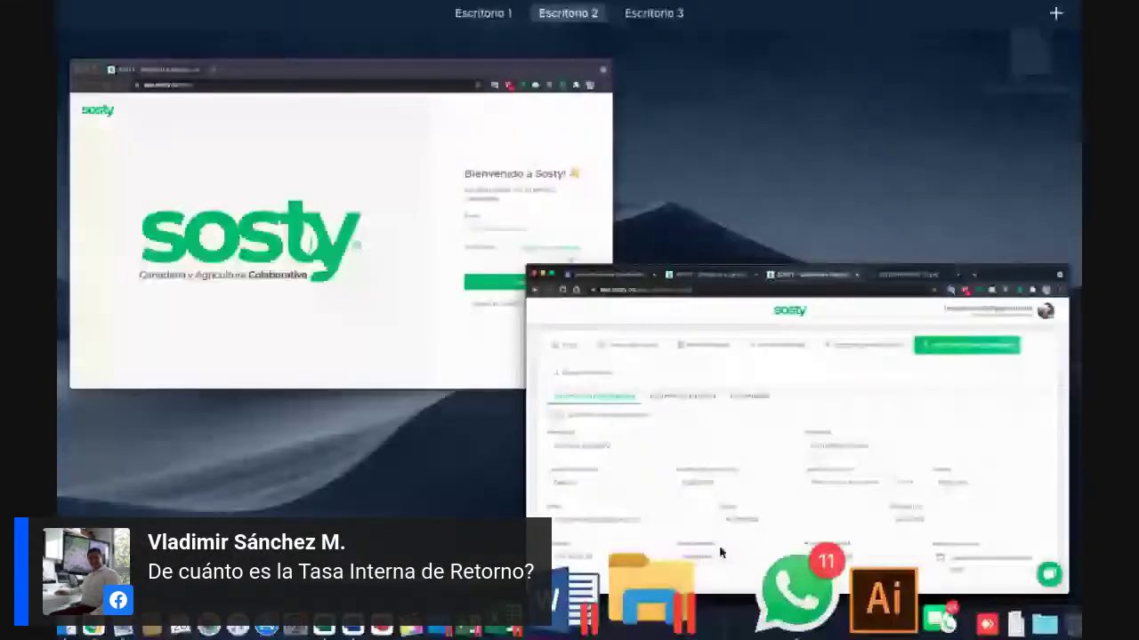
pyautogui.hotkey('ctrl', 'Up')
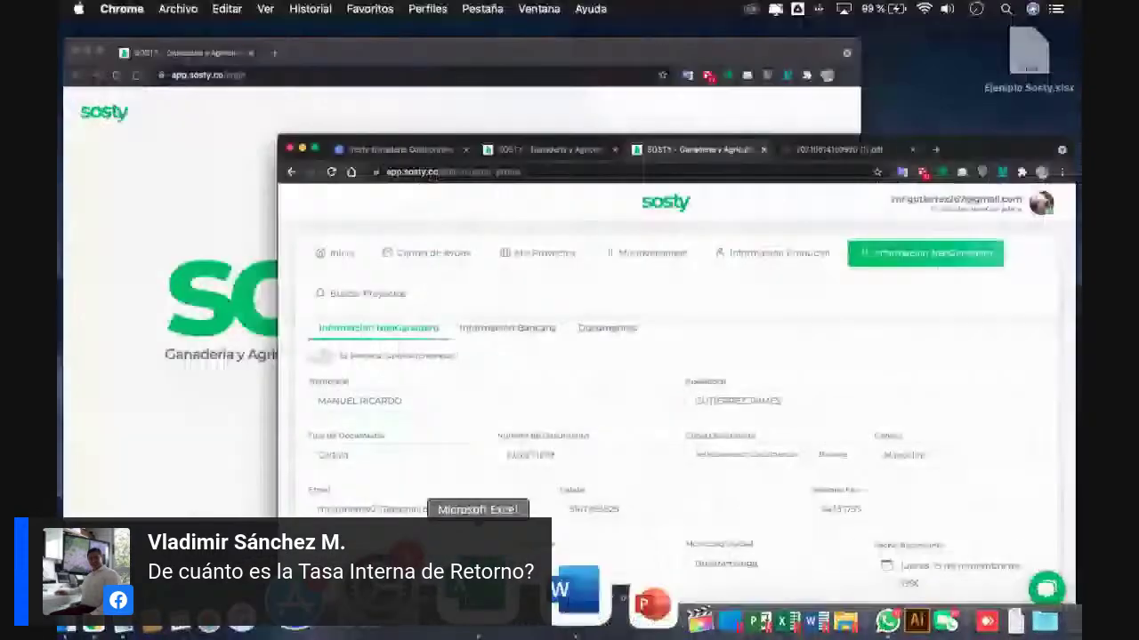
pyautogui.click(477, 583)
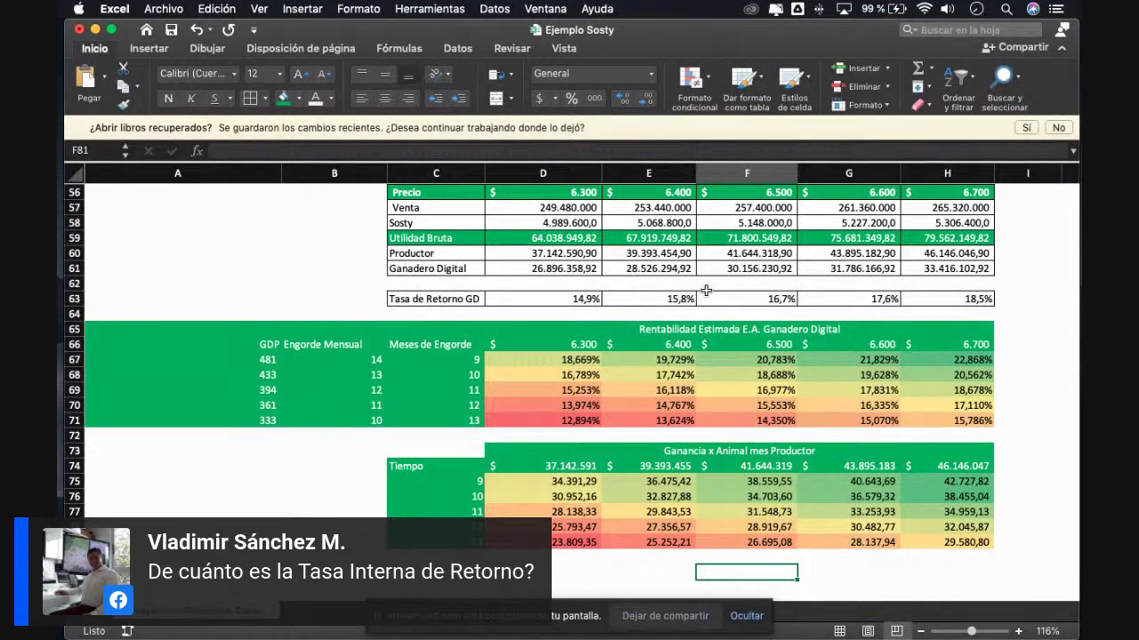
pyautogui.scroll(1, 705, 290)
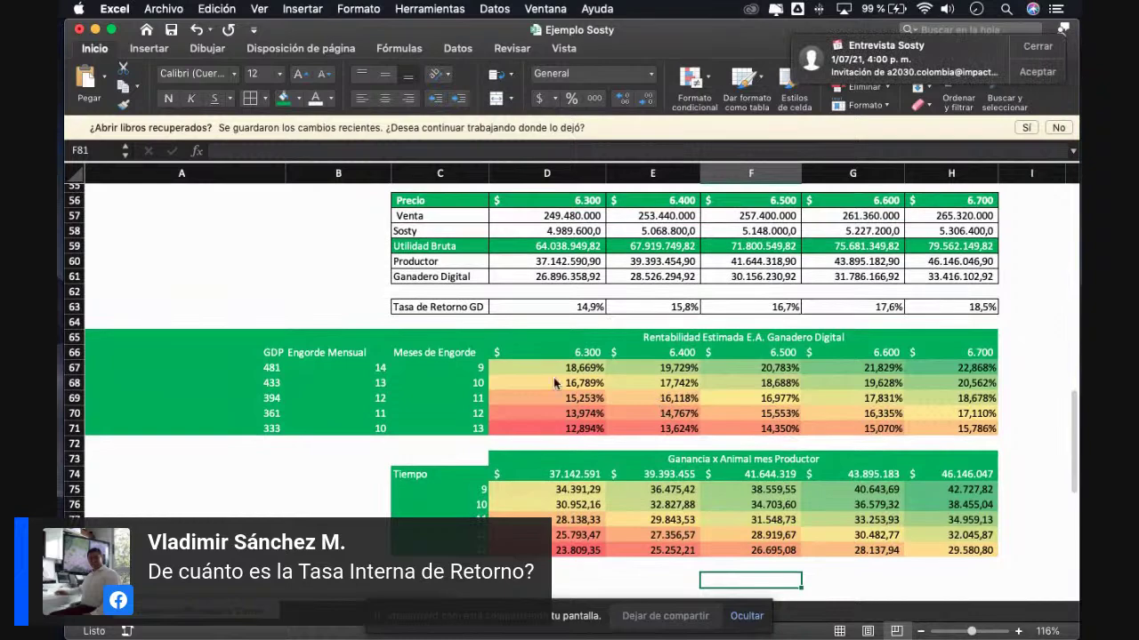
pyautogui.moveTo(550, 370); pyautogui.dragTo(952, 427)
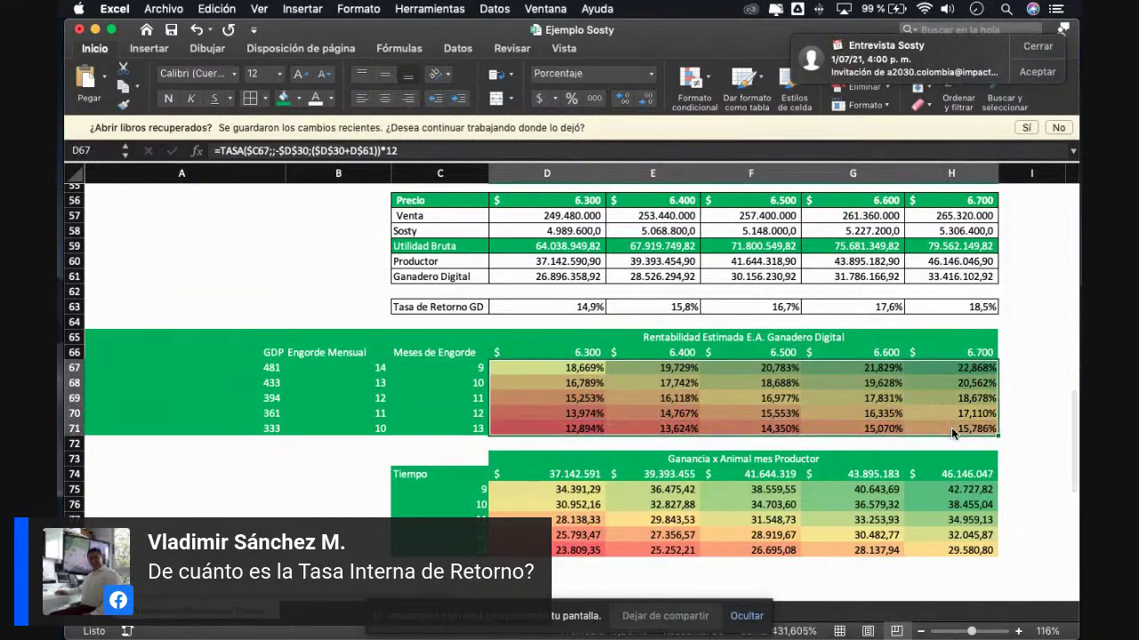
# Review the individual NeoGanadero calculator, from the kilograms to invest in C44 and participation in C45 to the increase in C47
pyautogui.scroll(4, 952, 428)
pyautogui.scroll(2, 951, 434)
pyautogui.scroll(3, 952, 435)
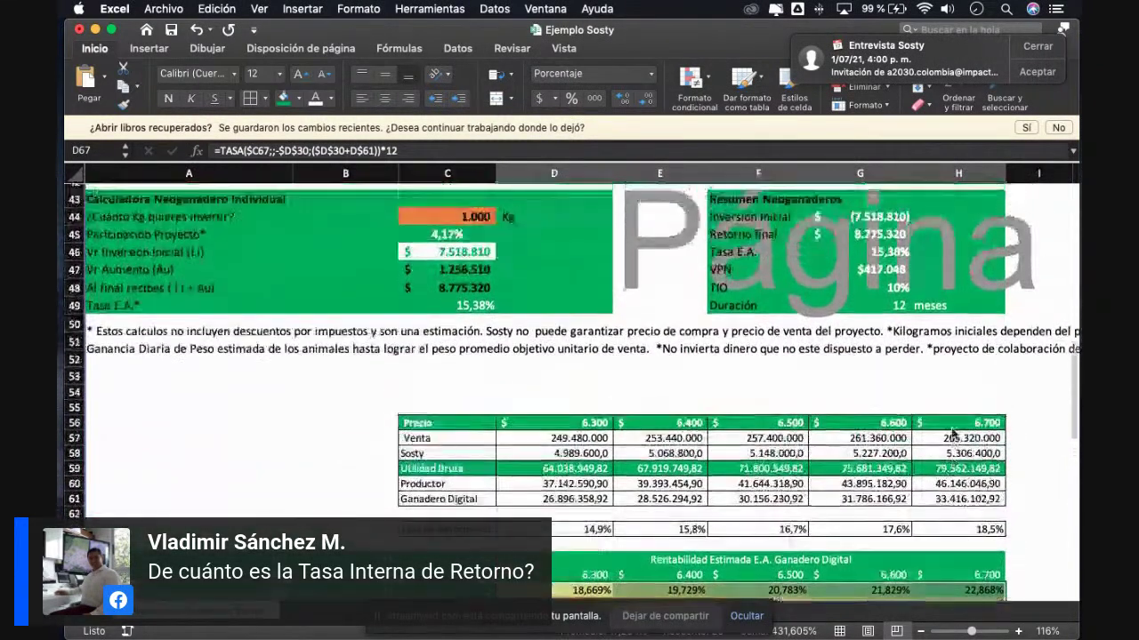
pyautogui.click(450, 217)
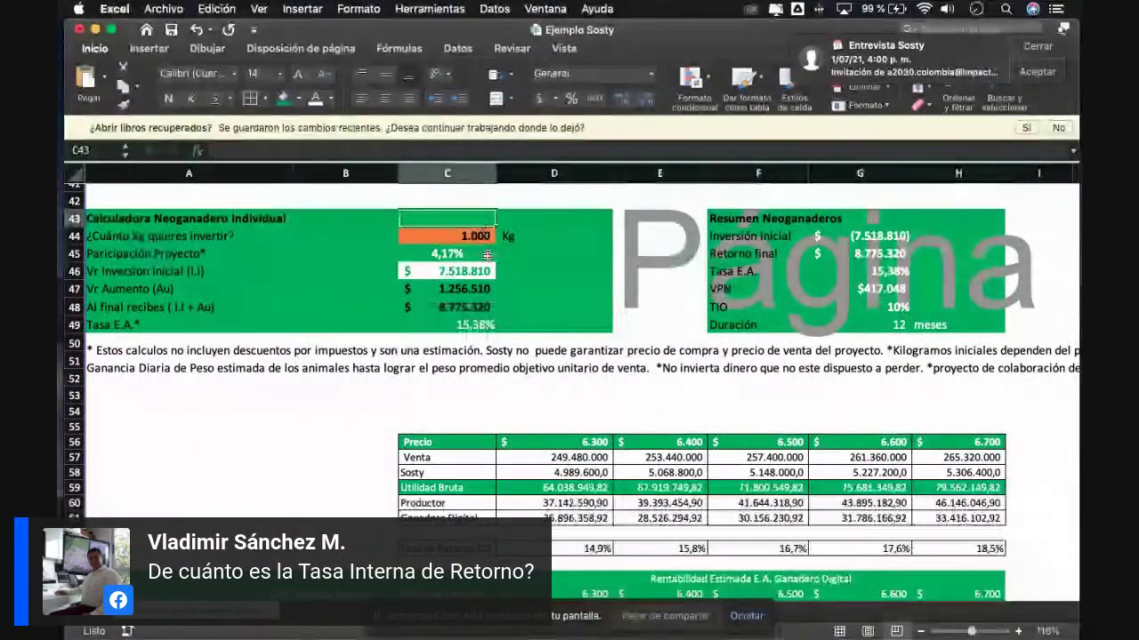
pyautogui.click(487, 269)
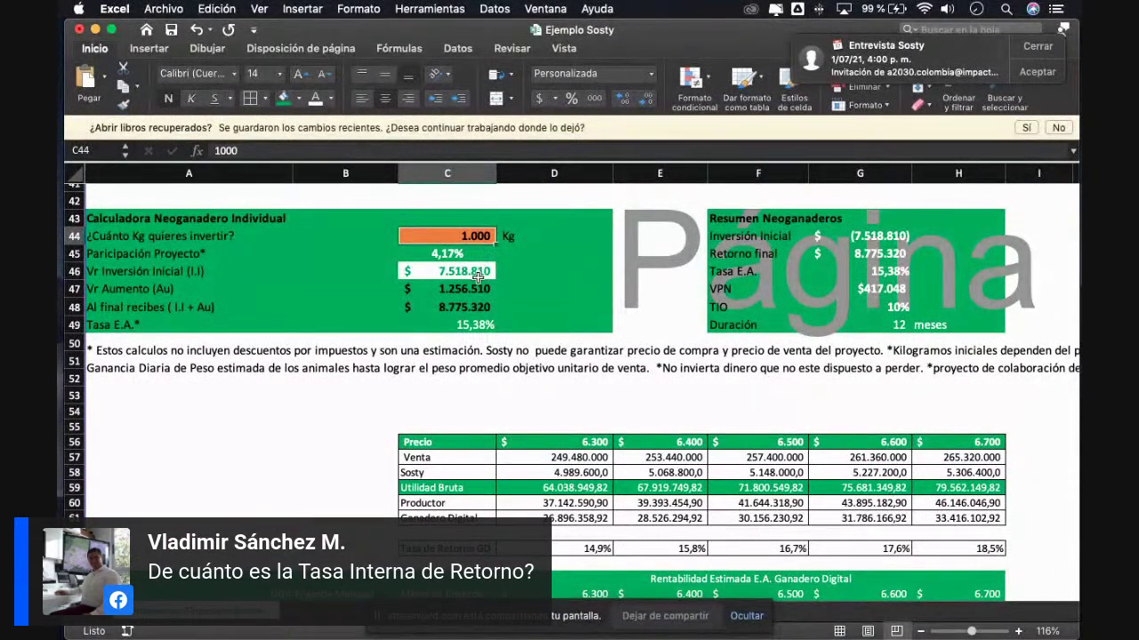
pyautogui.press('Up')
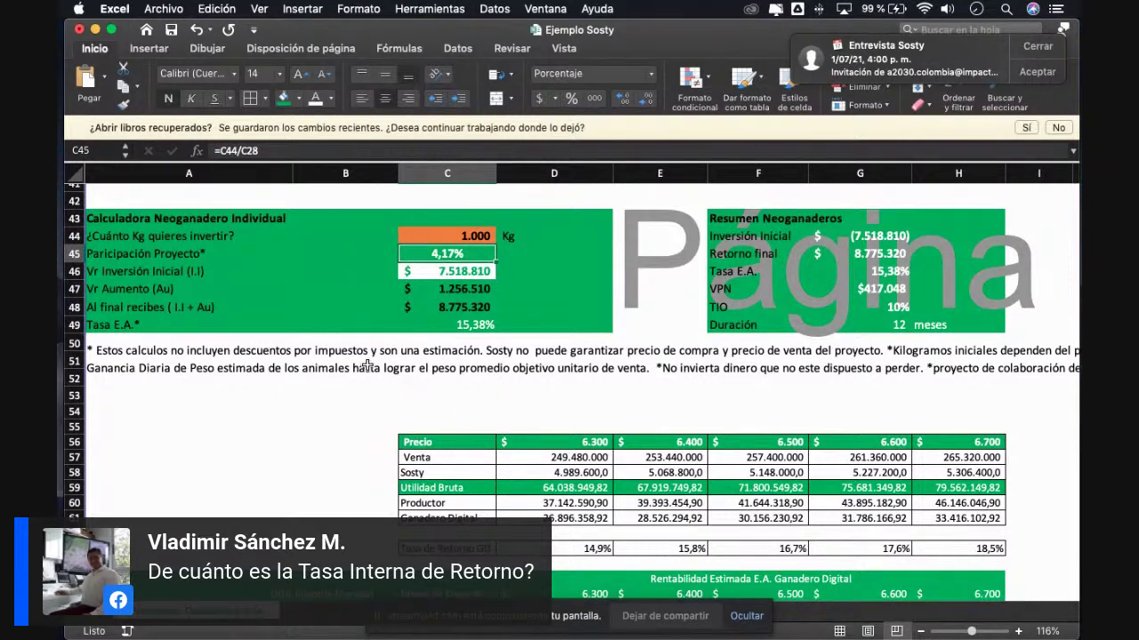
pyautogui.click(471, 293)
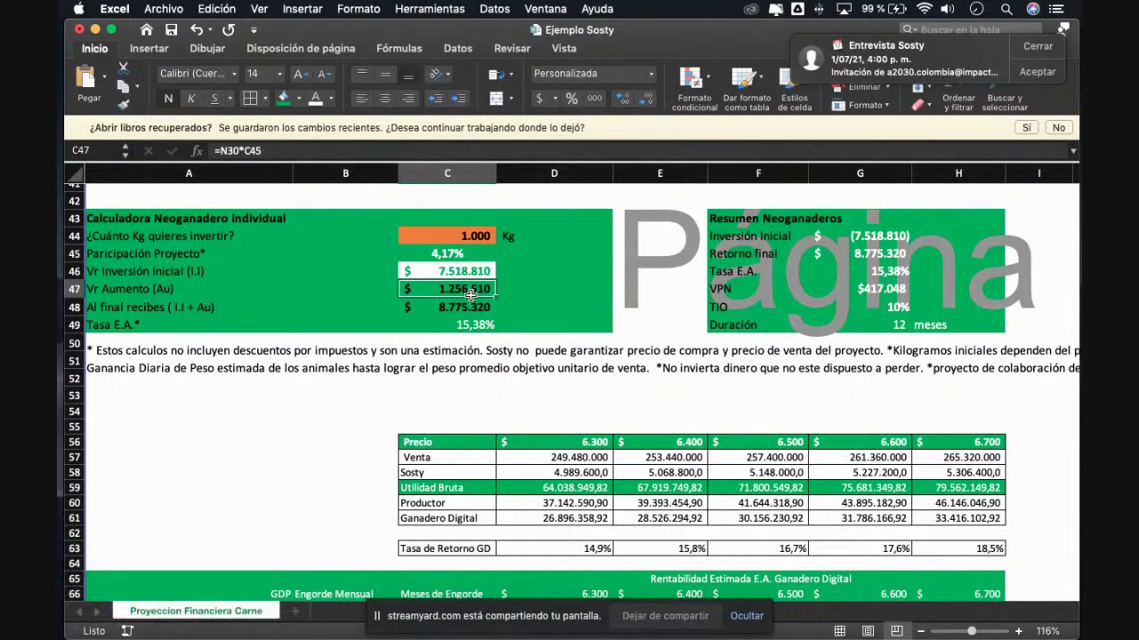